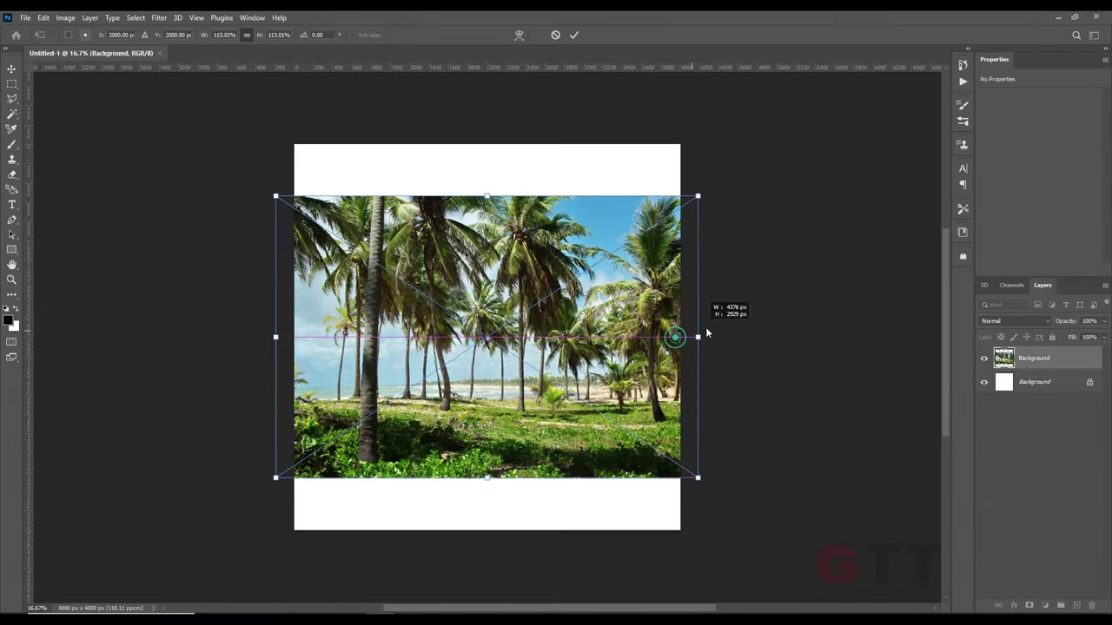
Drag the Background beach photo and the stone image onto the canvas, placing the stone low in the scene
left_click_drag(705, 326, 779, 308)
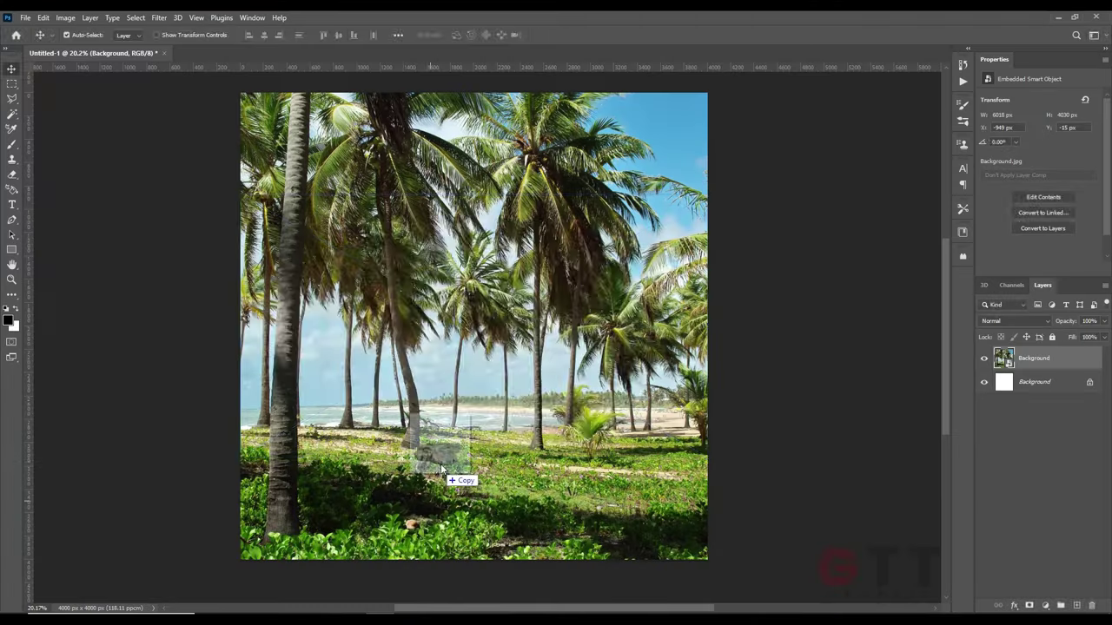
left_click_drag(761, 100, 446, 452)
left_click_drag(517, 492, 536, 504)
Commit the stone's placement, then transform it and move it lower in the scene
key("Return")
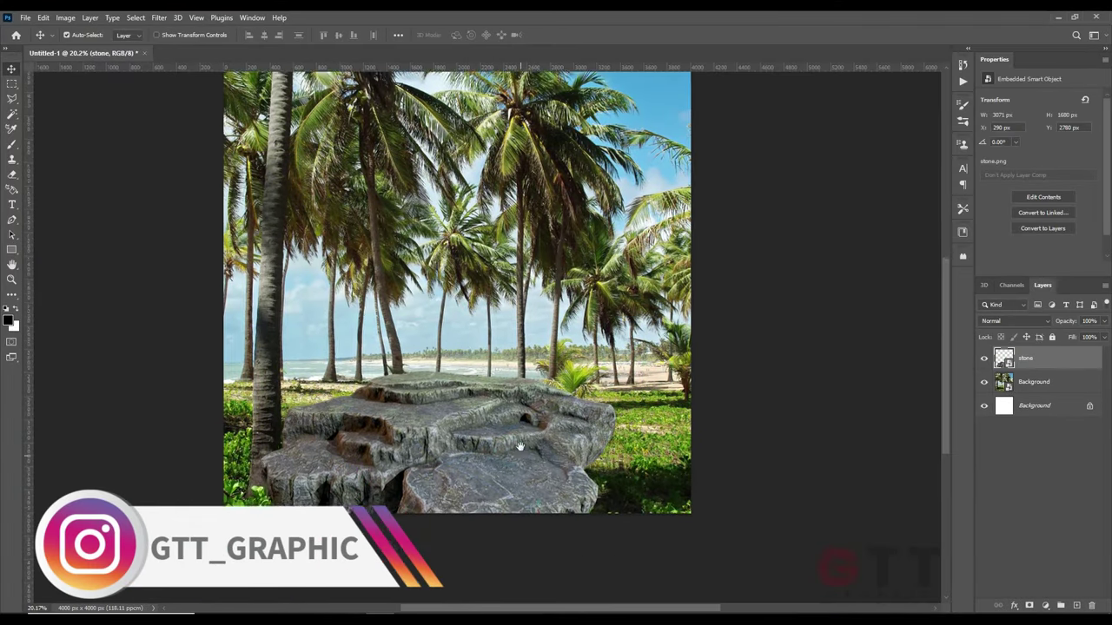
key("ctrl+t")
left_click_drag(563, 419, 592, 467)
key("Return")
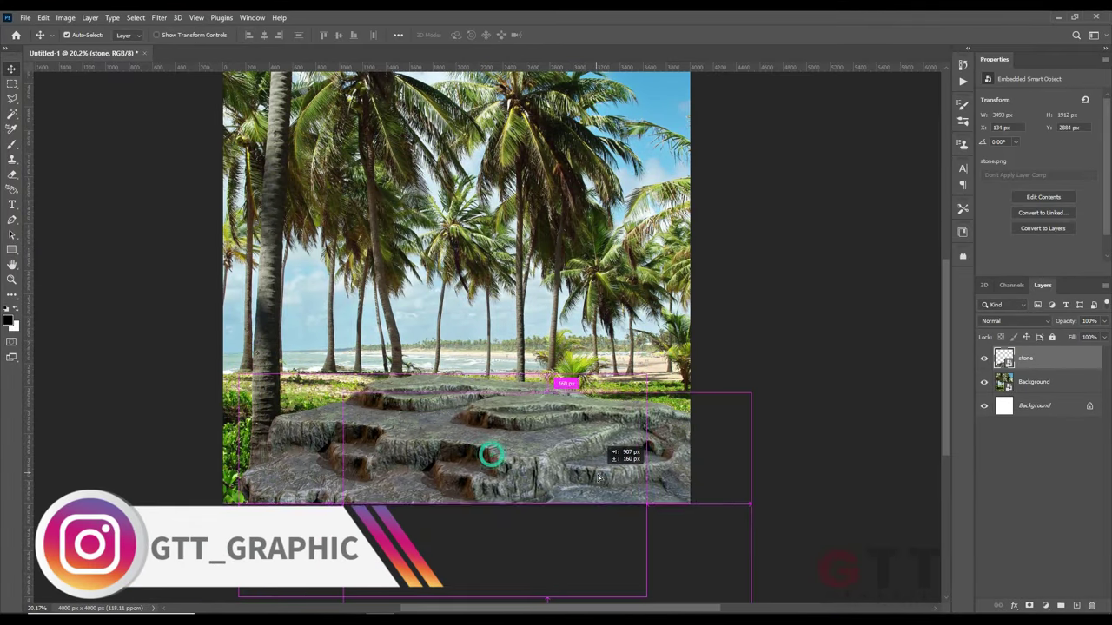
Duplicate the stone, enlarging and spreading the copies into rocky ledges across the bottom
key("ctrl+j")
key("ctrl+t")
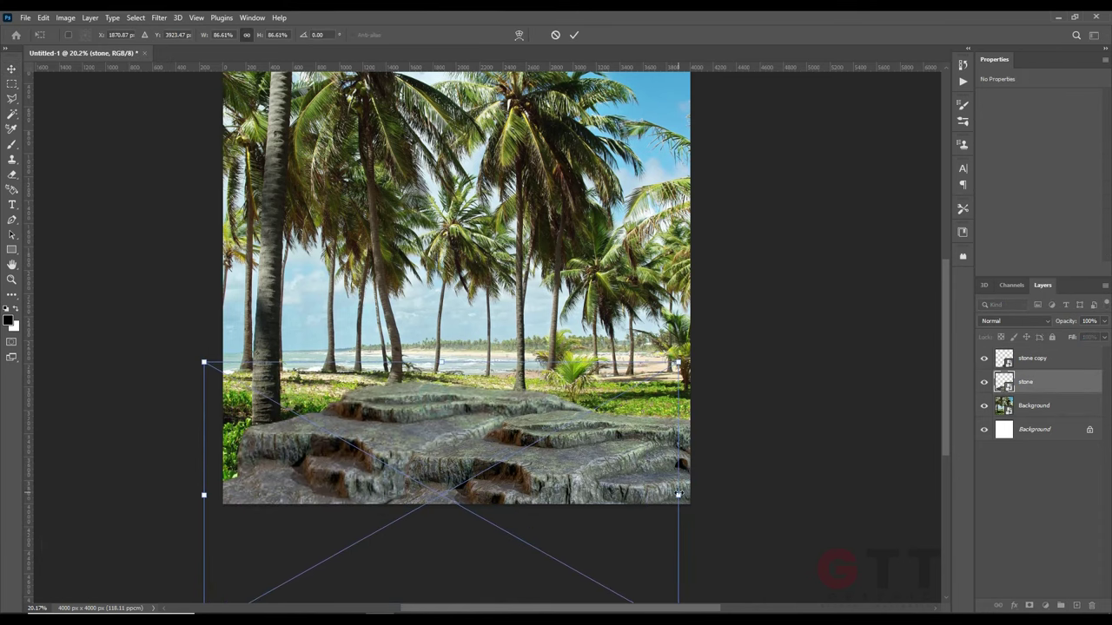
left_click_drag(215, 479, 190, 496)
left_click_drag(435, 388, 450, 399)
key("Return")
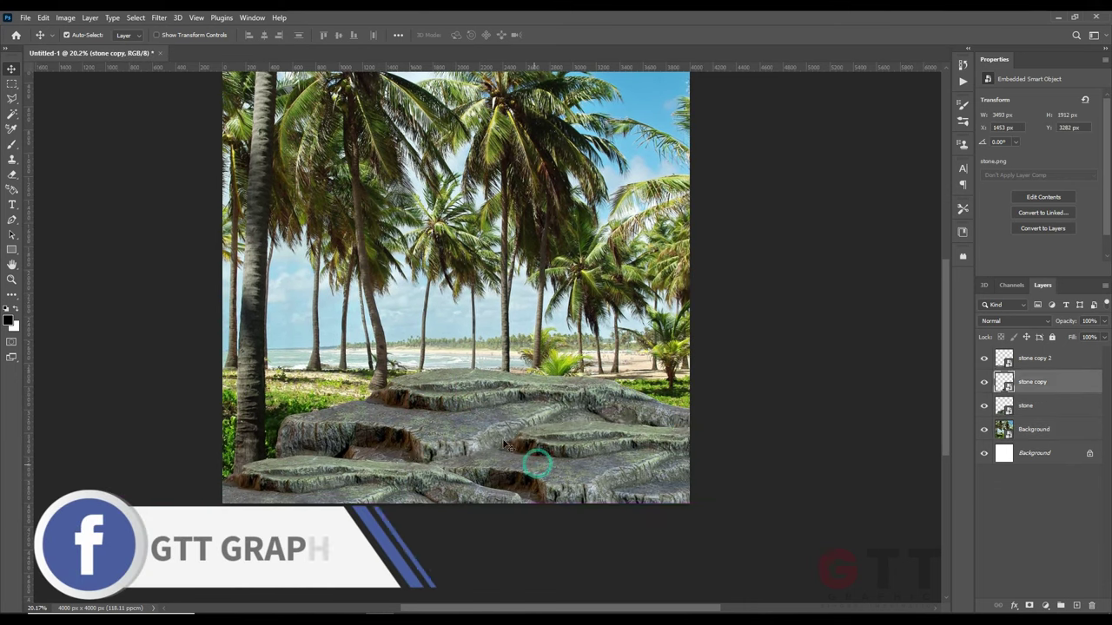
left_click_drag(508, 445, 526, 448)
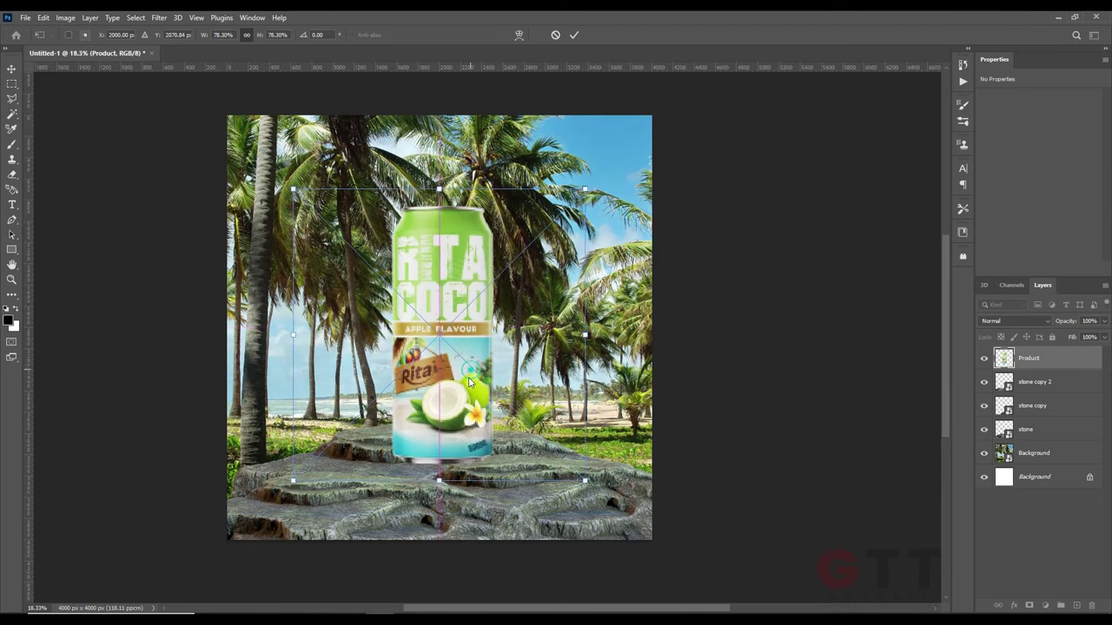
Move the Product layer below the stone copies and slide the stones so the can rests on them
key("Return")
key("ctrl+0")
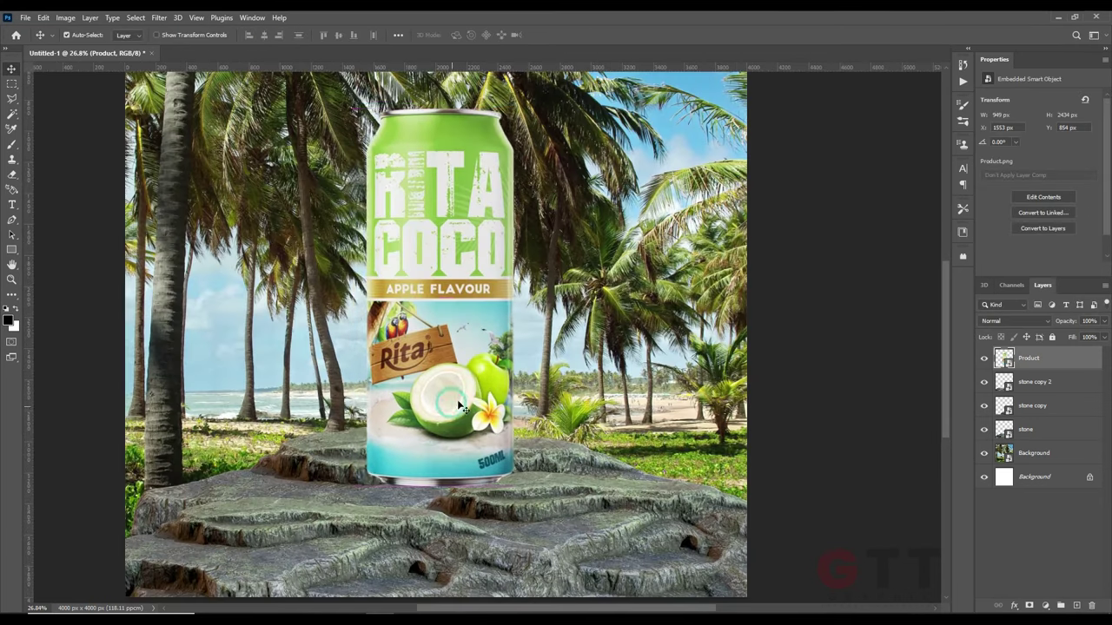
left_click_drag(1033, 357, 1039, 411)
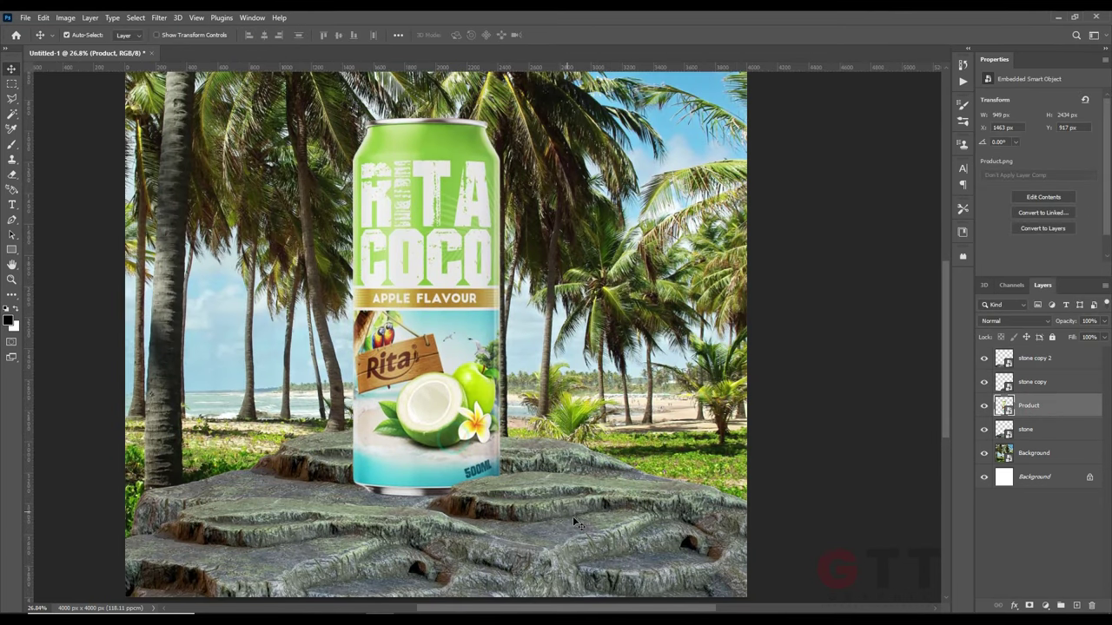
left_click_drag(572, 515, 391, 448)
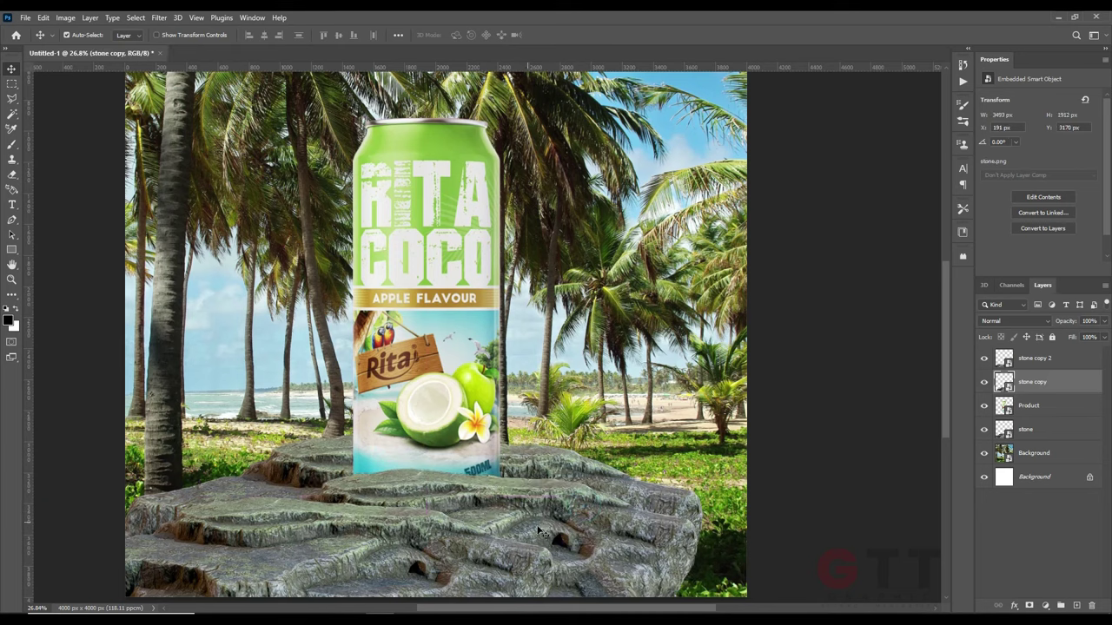
mouse_move(391, 448)
left_mouse_down()
mouse_move(474, 502)
mouse_move(496, 464)
mouse_move(591, 521)
mouse_move(612, 499)
mouse_move(577, 515)
left_mouse_up()
scroll(496, 464, "down", 1)
scroll(441, 483, "up", 5)
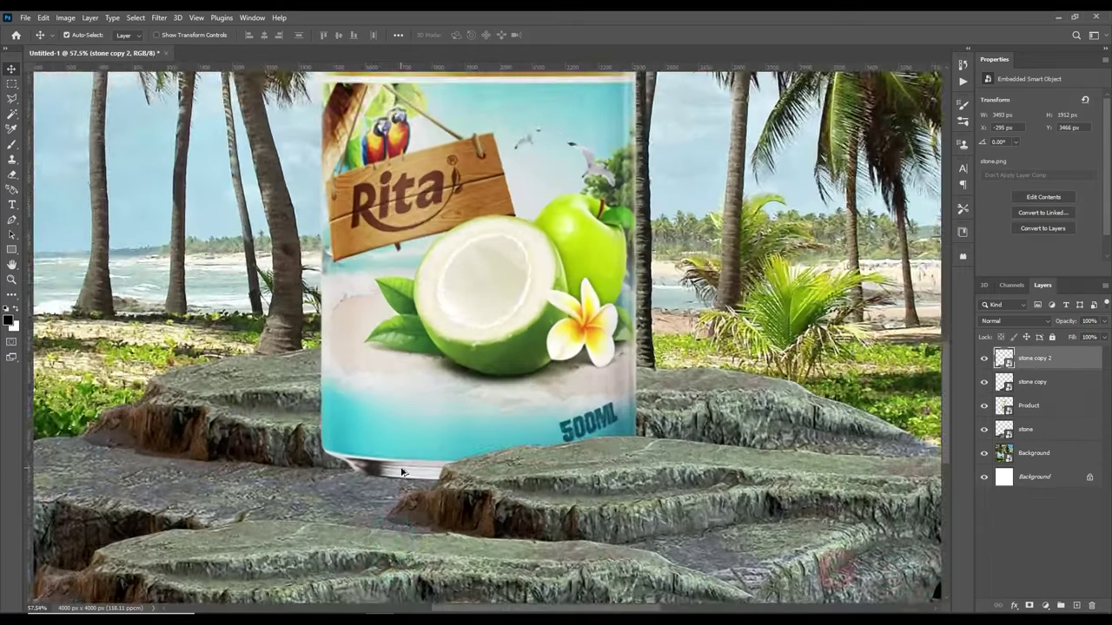
scroll(422, 460, "down", 6)
Add a new Layer 1 beneath the can and brush a soft contact shadow under its base
left_click(509, 392)
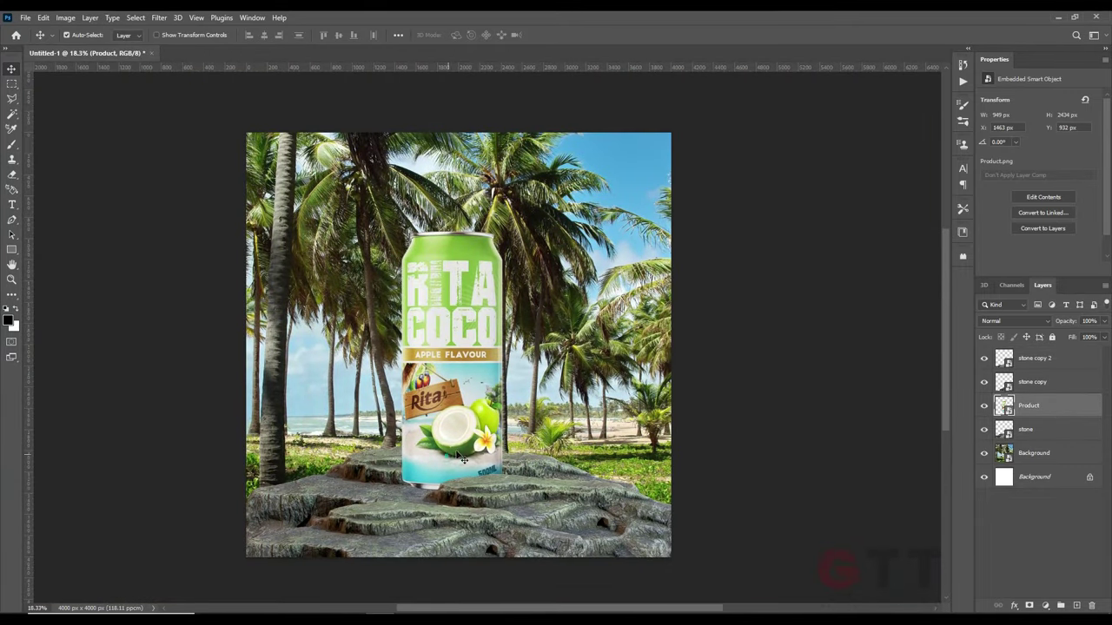
key("ctrl+shift+alt+n")
key("b")
scroll(440, 476, "up", 5)
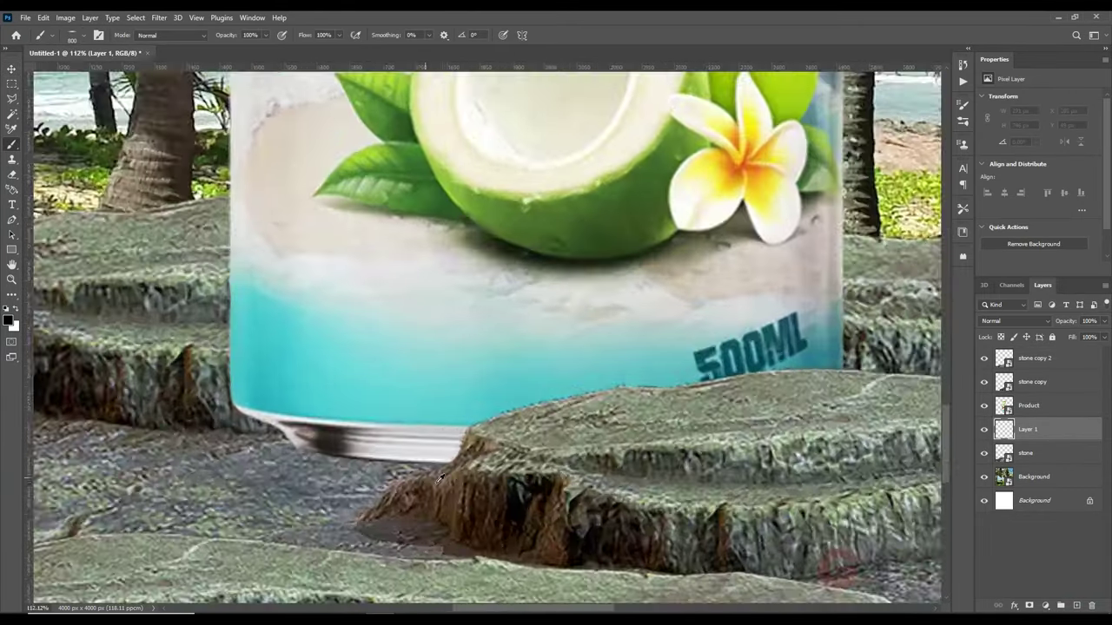
scroll(441, 467, "up", 2)
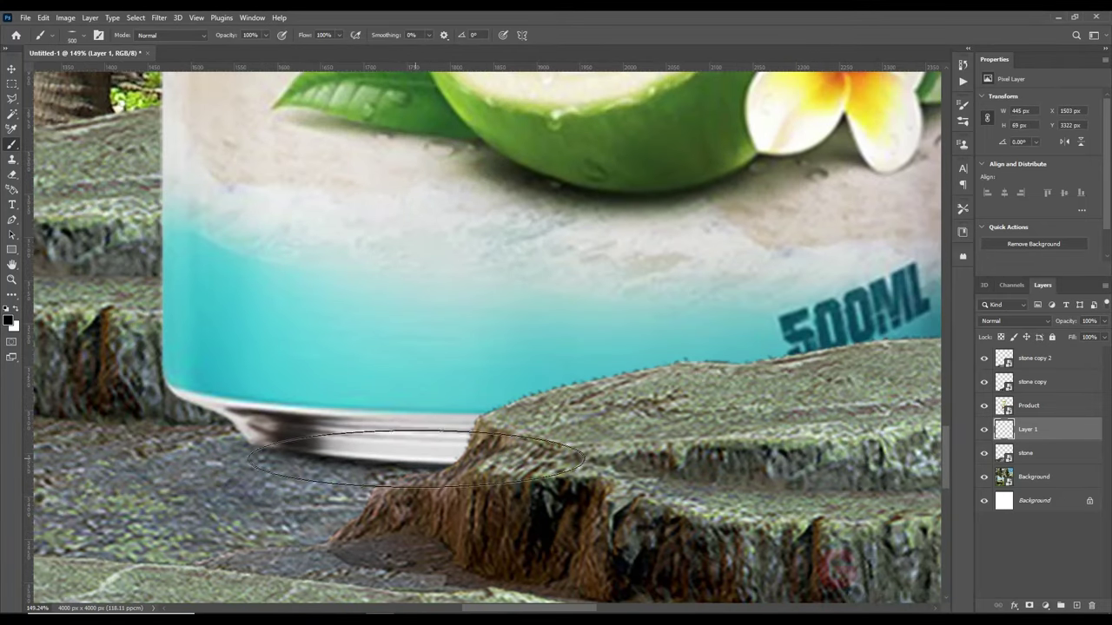
scroll(416, 458, "down", 3)
scroll(347, 348, "down", 3)
key("v")
left_click(165, 195)
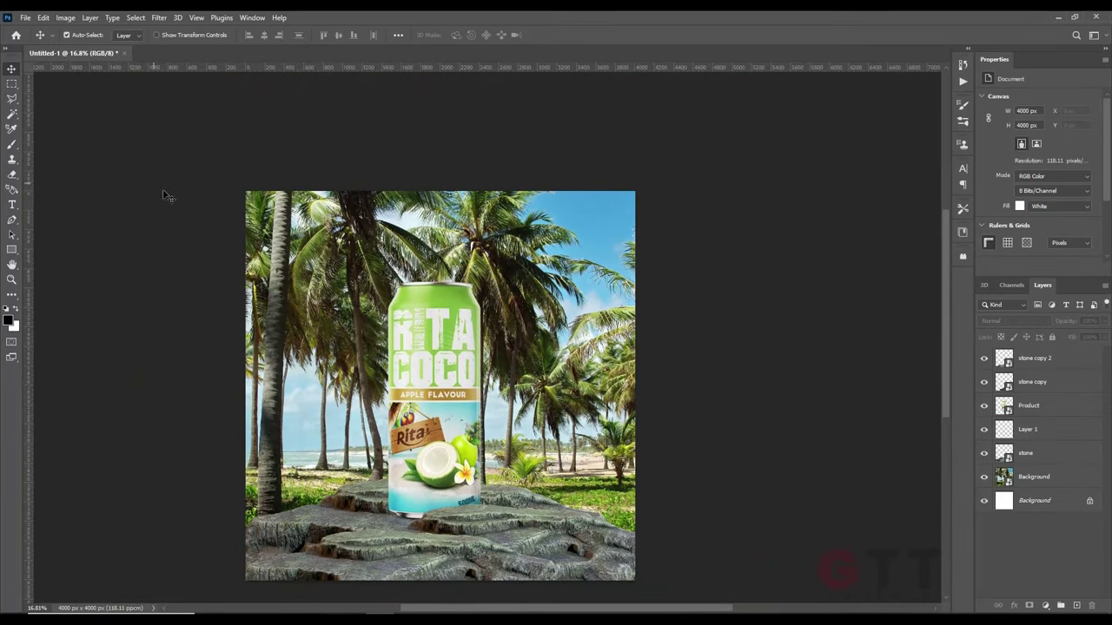
Add a Curves adjustment layer directly above the Background layer
left_click(1029, 405)
left_click(1034, 477)
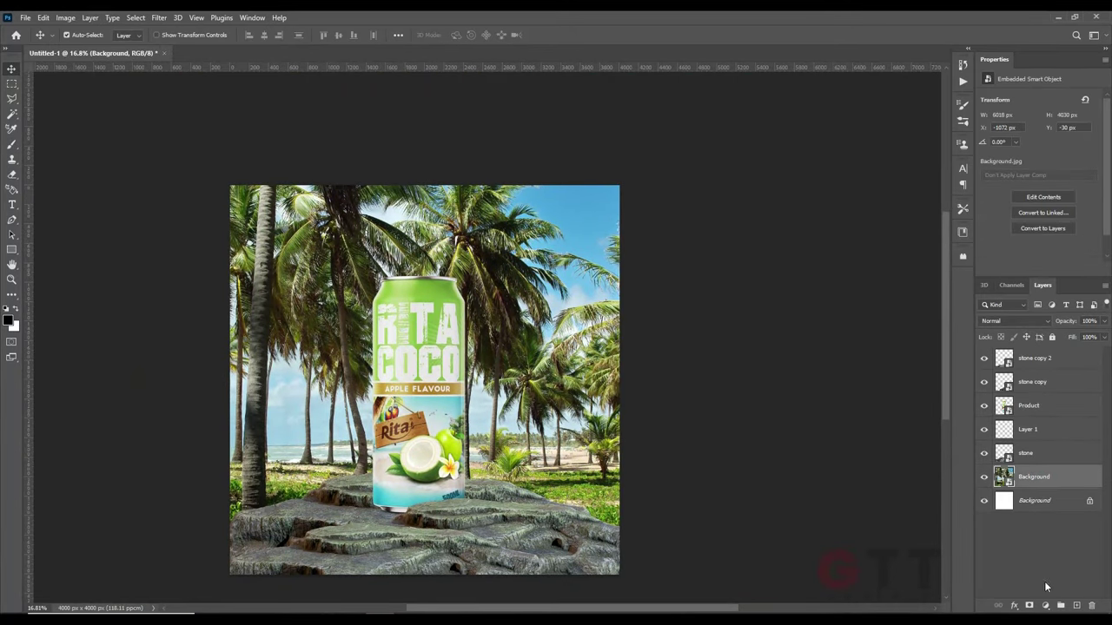
left_click(1045, 606)
left_click(1038, 456)
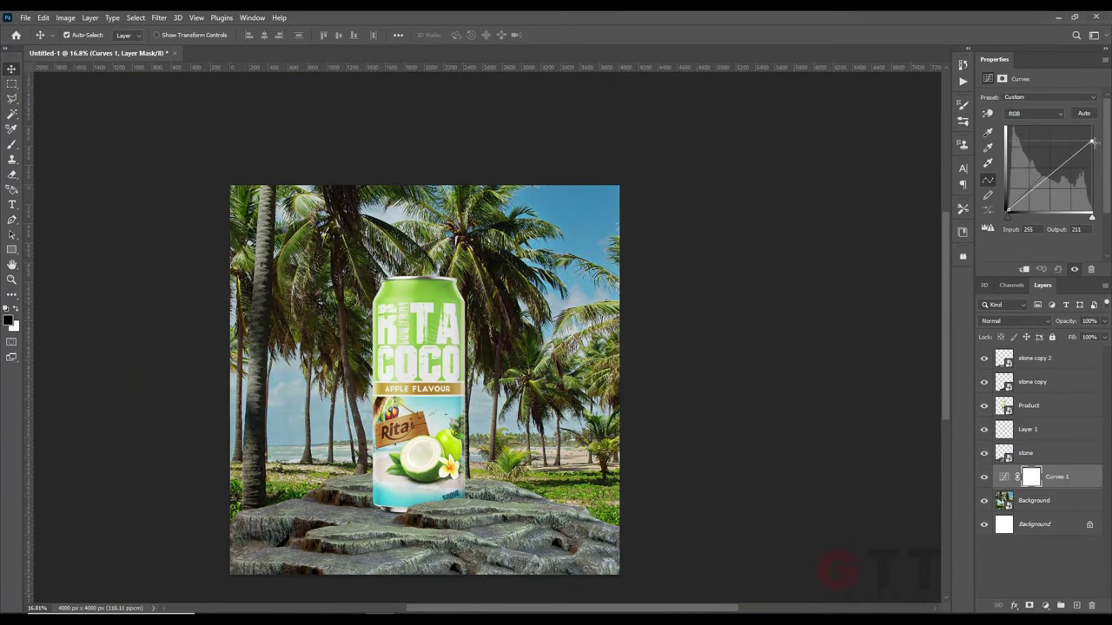
Apply a Gaussian Blur to the Background beach photo
left_click(1034, 500)
left_click(159, 17)
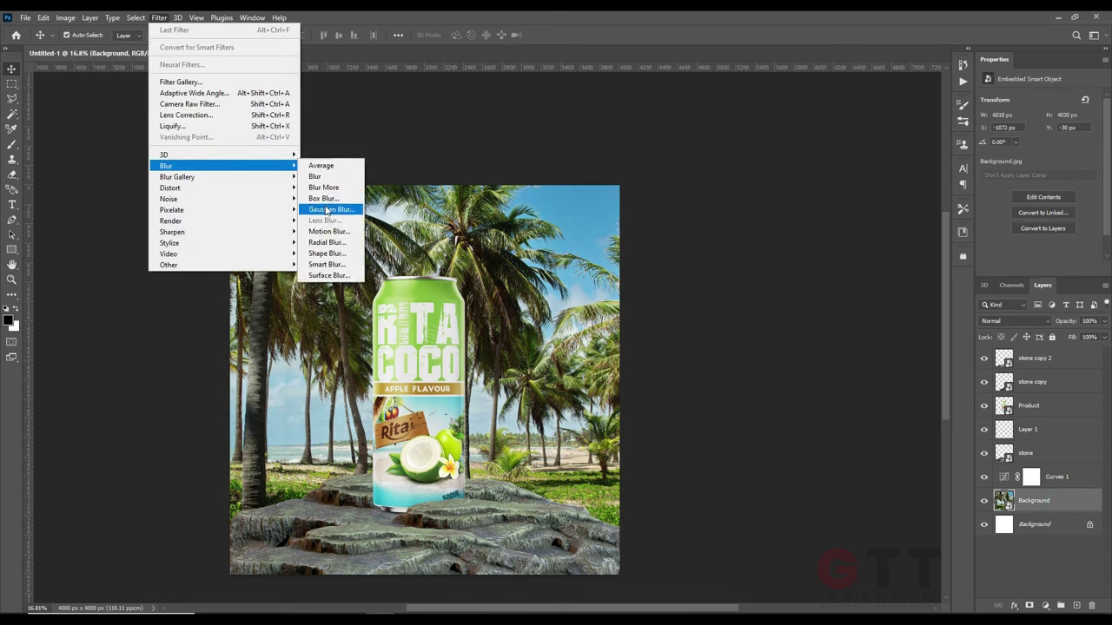
left_click(323, 217)
left_click_drag(716, 370, 709, 371)
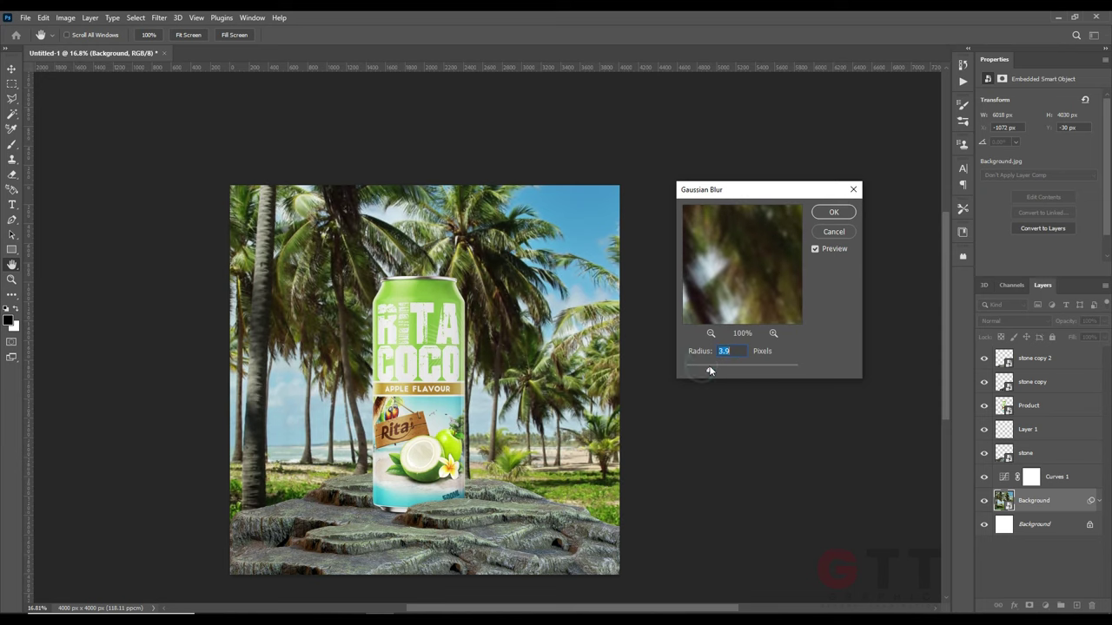
left_click(832, 211)
Darken the can with a Curves 2 layer clipped to Product, lowering the highlights
scroll(431, 419, "up", 1)
left_click(1028, 405)
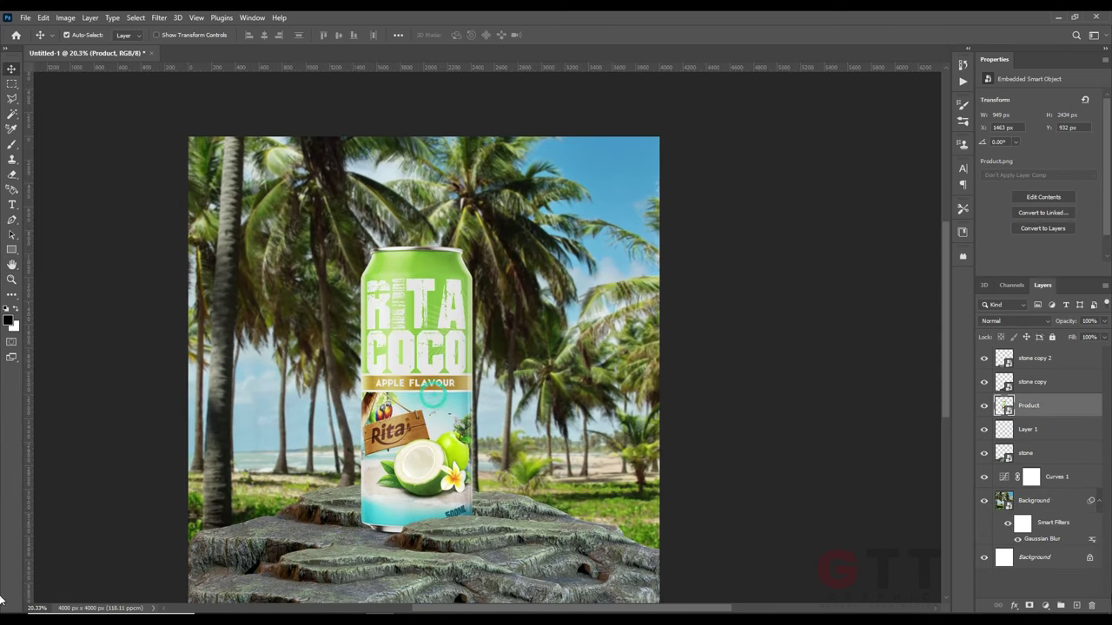
left_click(1046, 605)
left_click(1058, 453)
left_click_drag(1091, 128, 1091, 187)
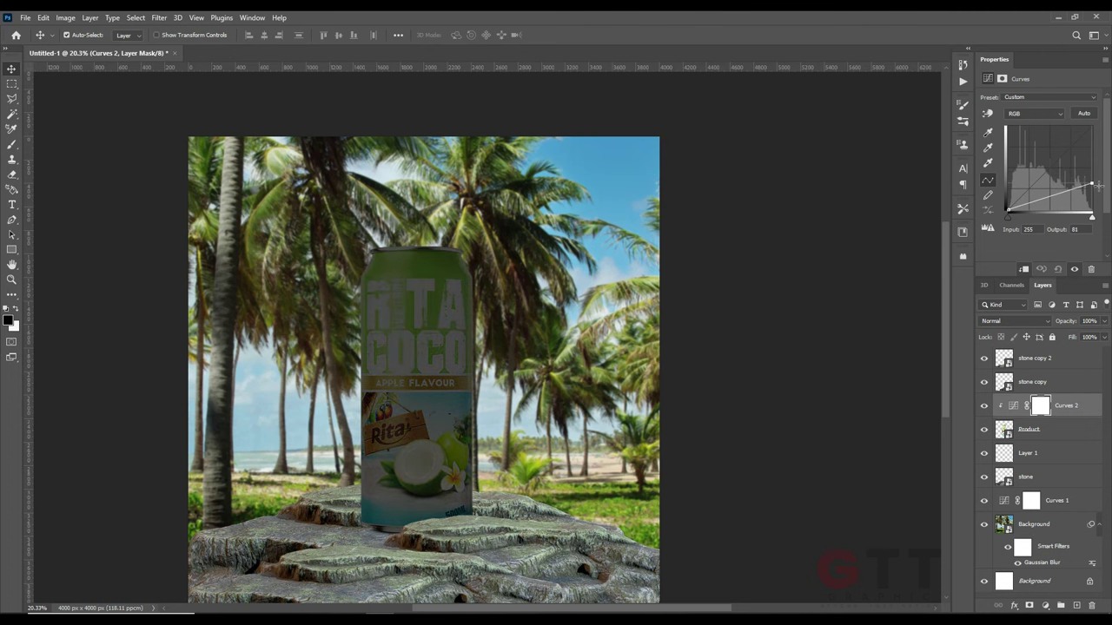
Duplicate the Background layer to the top of the layer stack
left_click(874, 260)
scroll(706, 269, "down", 1)
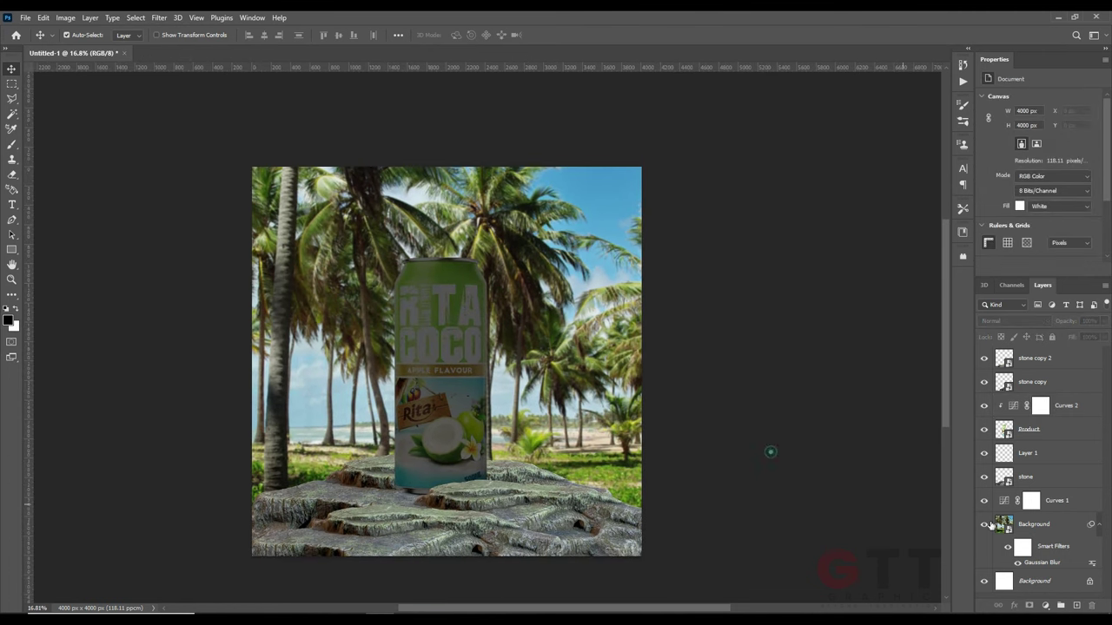
left_click_drag(990, 525, 1033, 356)
right_click(1042, 397)
Trace the left foreground palm trunk on Background copy with a Pen path
left_click(973, 434)
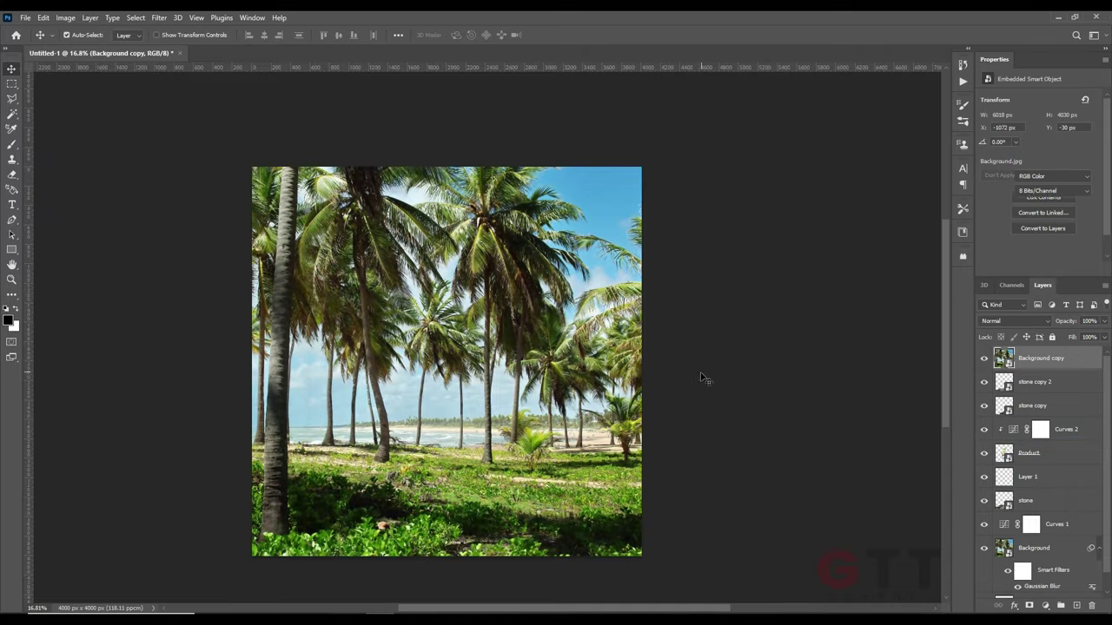
left_click(704, 377)
scroll(265, 469, "up", 3)
scroll(318, 483, "down", 1)
key("p")
scroll(347, 461, "up", 5)
scroll(375, 450, "up", 2)
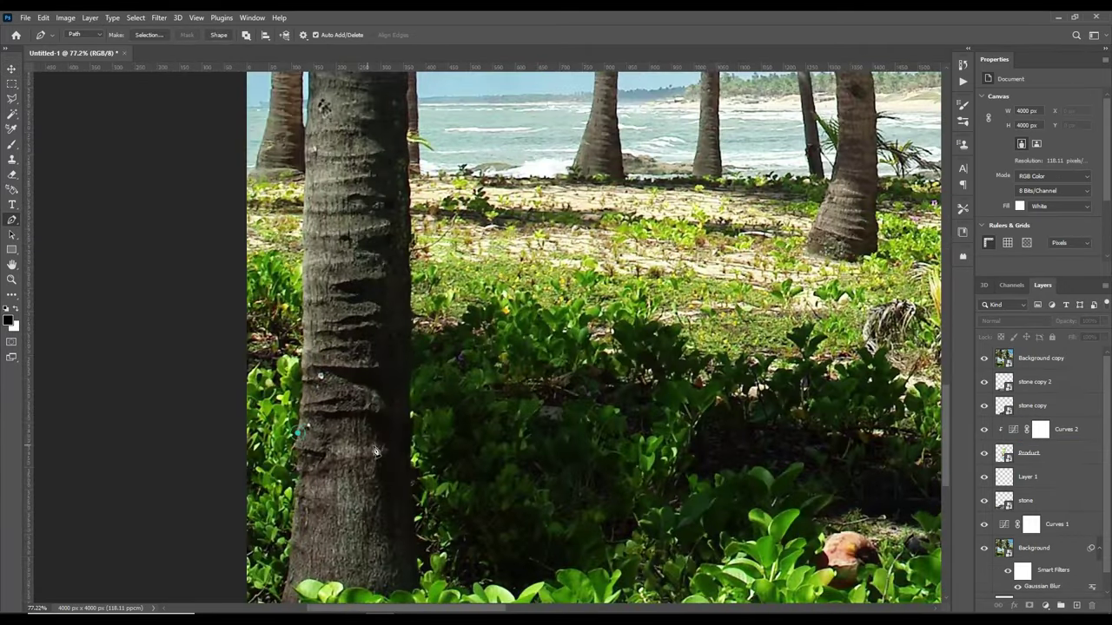
scroll(406, 408, "up", 1)
scroll(405, 417, "up", 3)
scroll(406, 421, "up", 2)
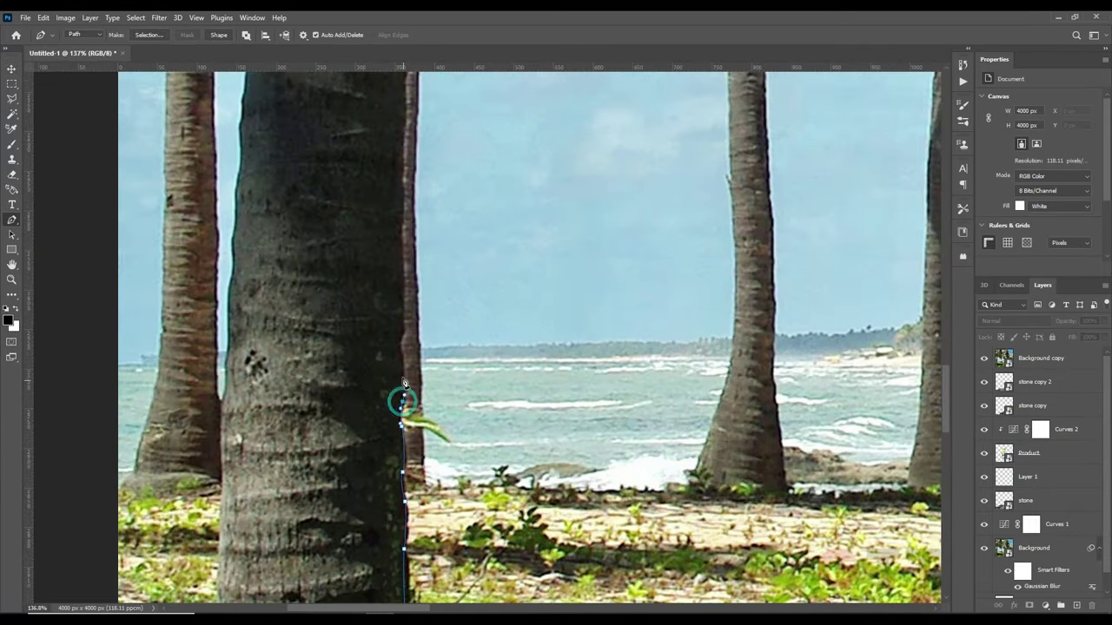
scroll(405, 431, "up", 1)
scroll(405, 425, "up", 3)
scroll(431, 422, "down", 2)
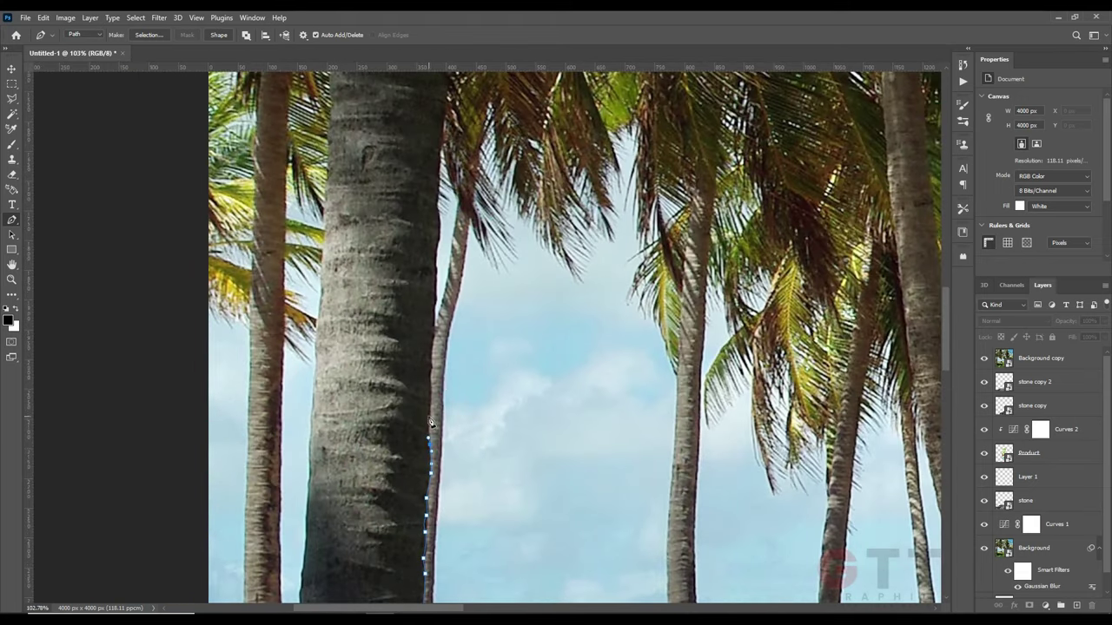
scroll(323, 315, "up", 1)
scroll(359, 321, "up", 1)
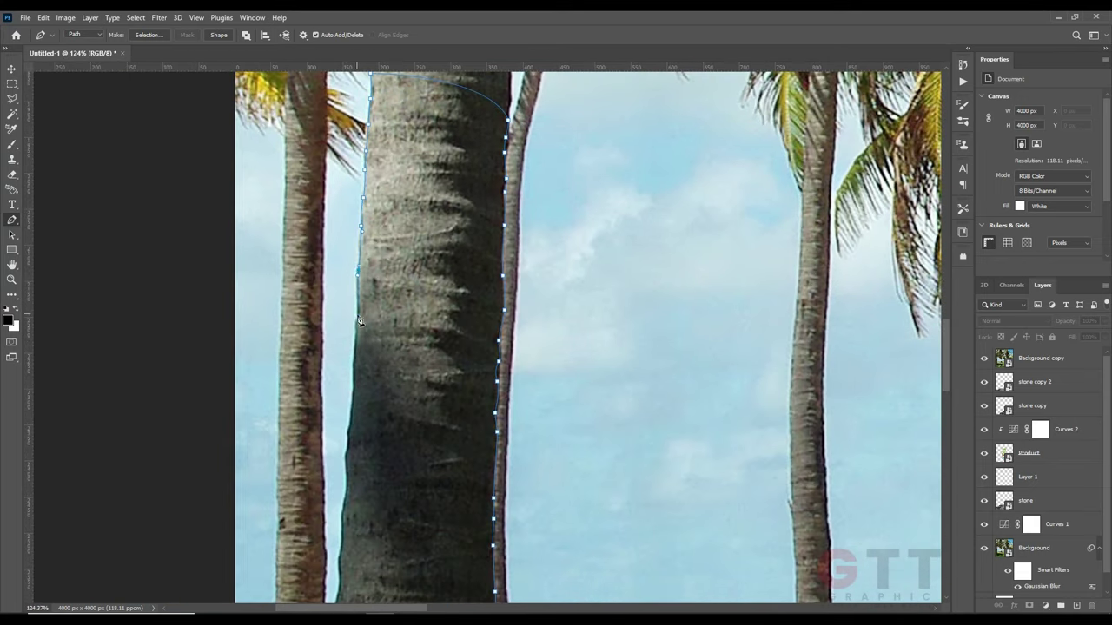
left_click_drag(355, 374, 375, 305)
left_click_drag(375, 356, 432, 304)
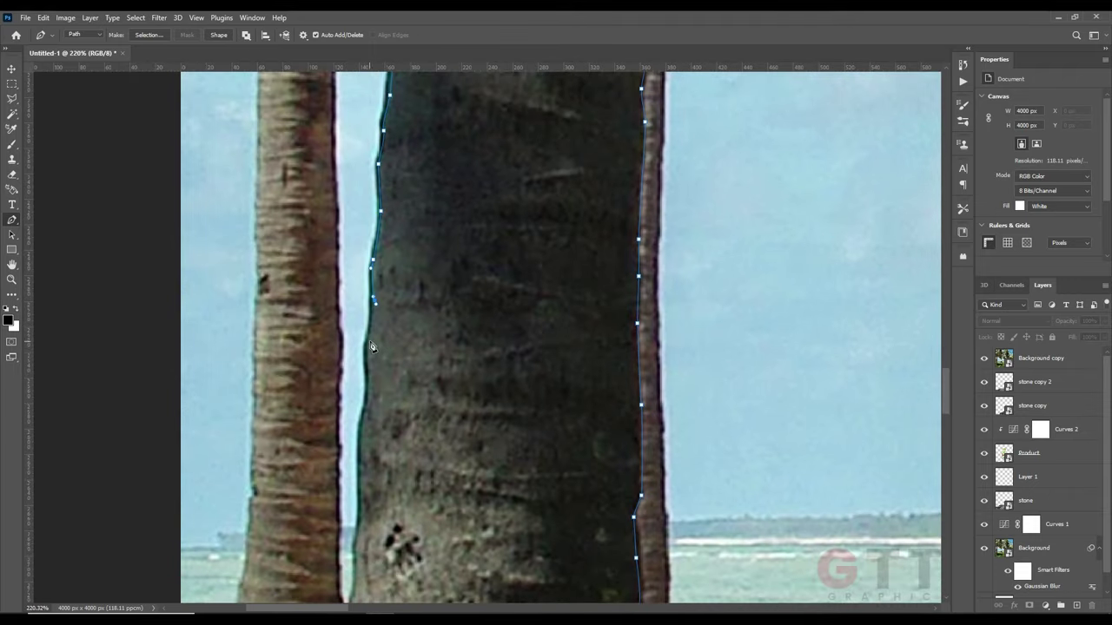
scroll(426, 304, "down", 3)
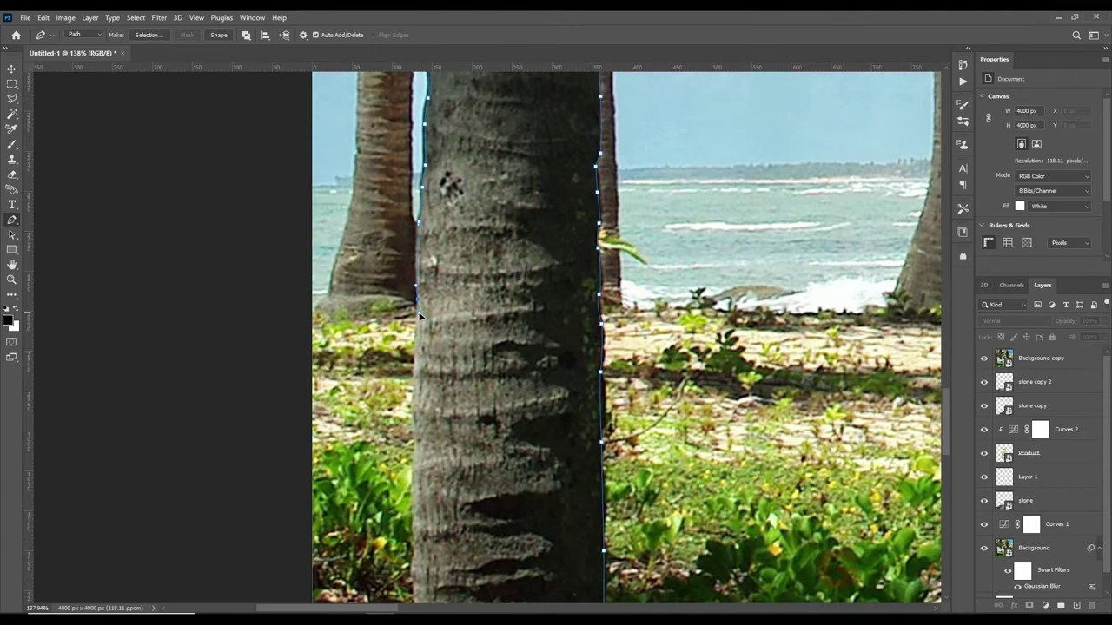
scroll(425, 304, "down", 3)
scroll(473, 290, "up", 1)
scroll(447, 375, "down", 5)
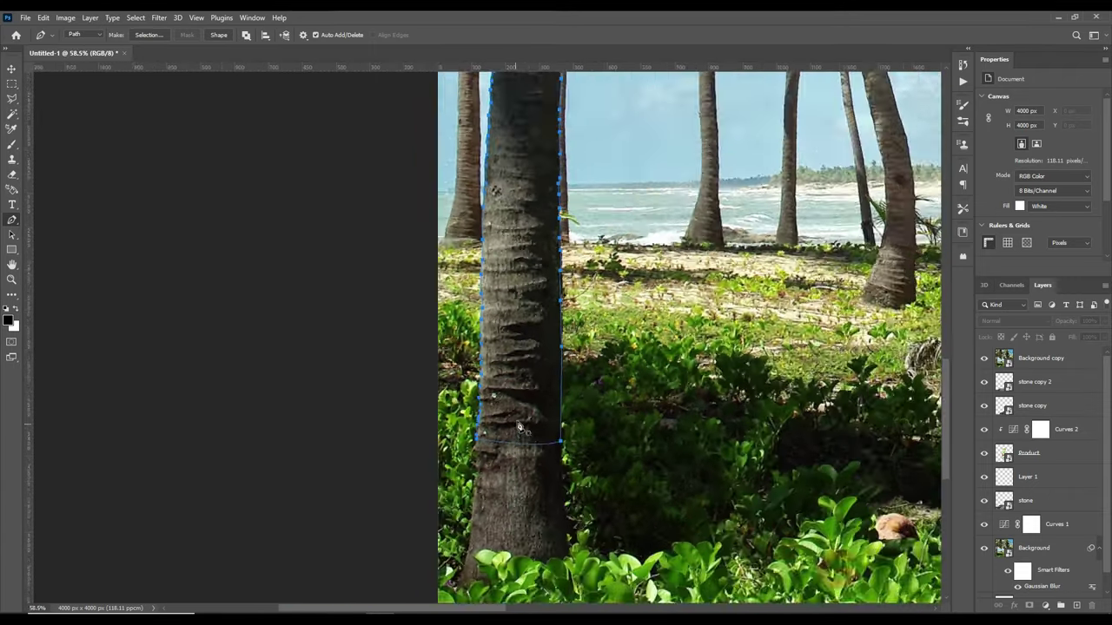
scroll(448, 375, "down", 2)
Copy the traced trunk onto its own Layer 2 and delete Background copy
key("ctrl+Return")
key("ctrl+j")
left_click(1021, 387)
key("Delete")
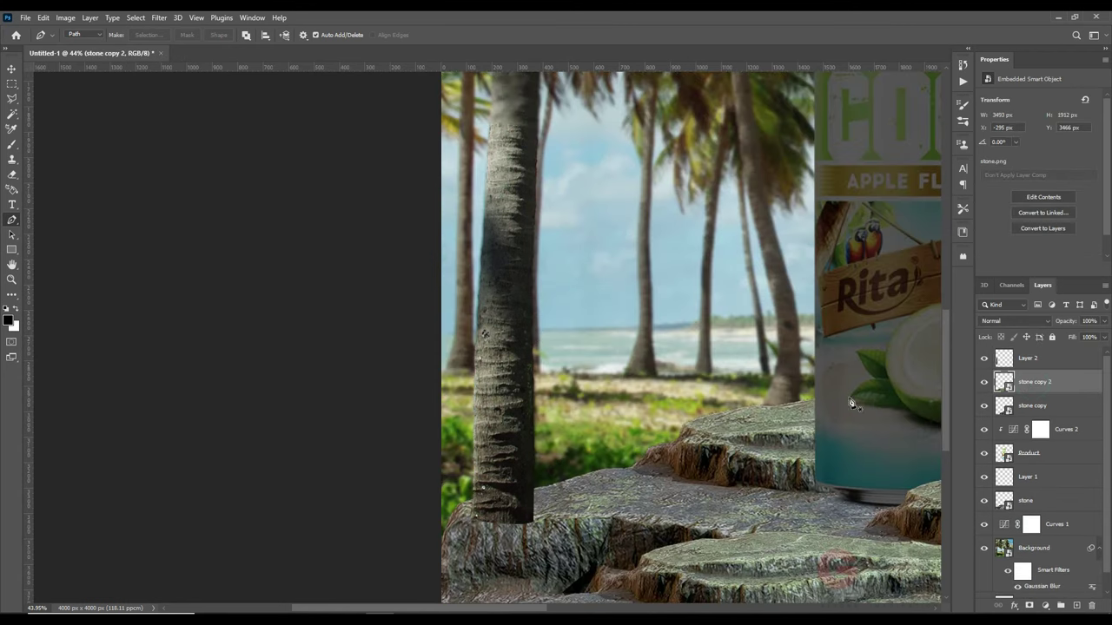
scroll(208, 230, "down", 5)
left_click(1029, 358)
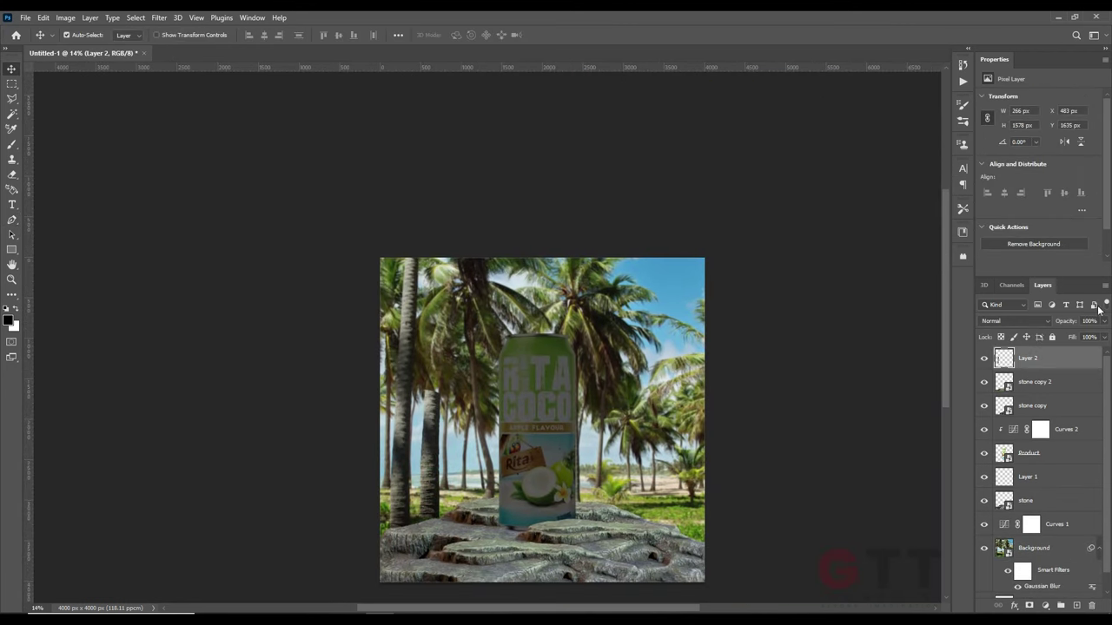
Enlarge the trunk to the canvas top and tilt it about 15° along the left edge
key("ctrl+t")
left_click_drag(382, 582, 348, 595)
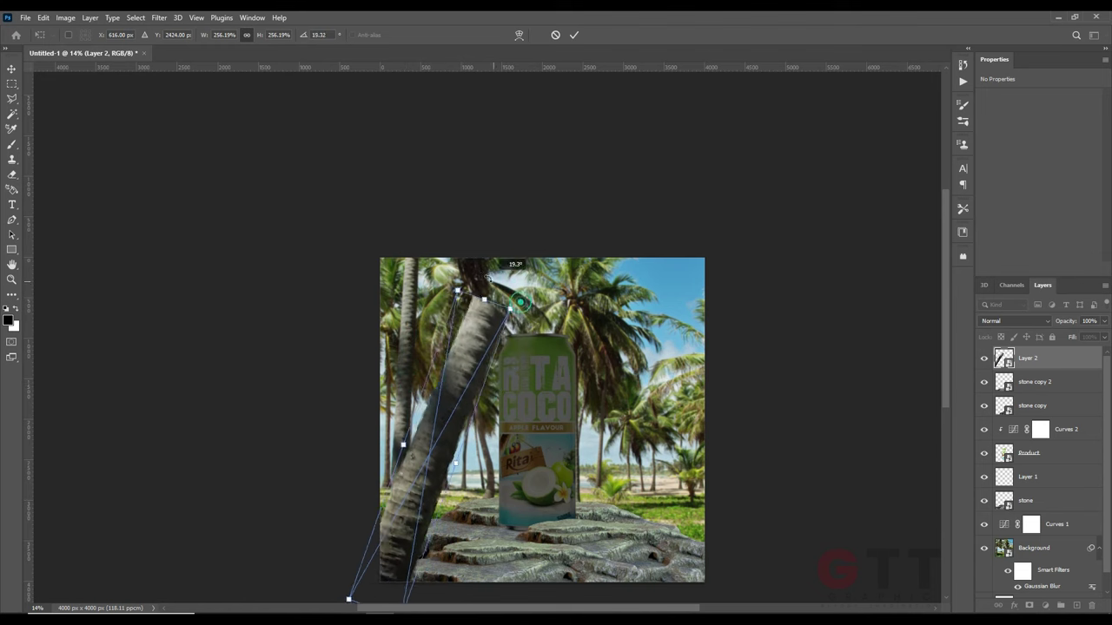
left_click_drag(437, 371, 445, 392)
left_click_drag(467, 261, 485, 302)
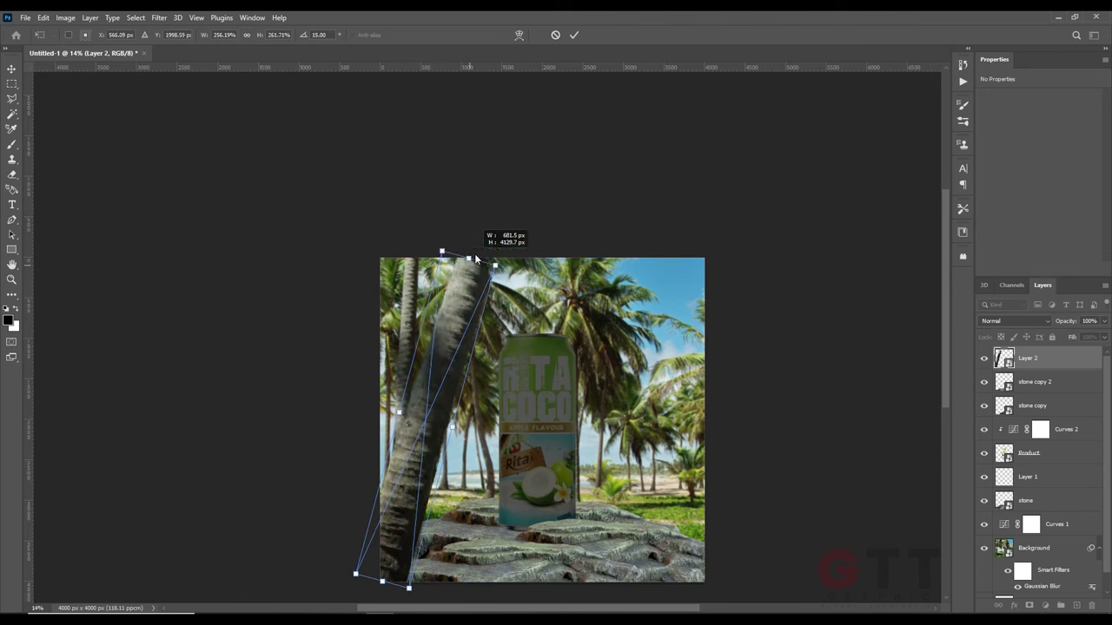
scroll(427, 390, "up", 2)
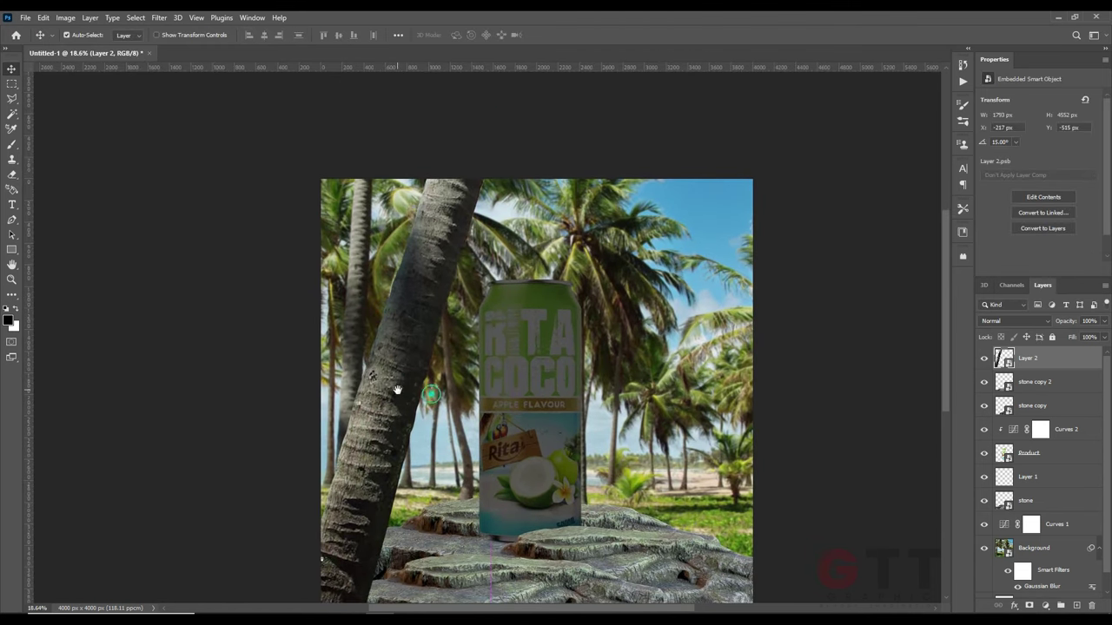
mouse_move(397, 390)
left_mouse_down()
mouse_move(443, 369)
mouse_move(434, 351)
mouse_move(394, 378)
left_mouse_up()
key("Return")
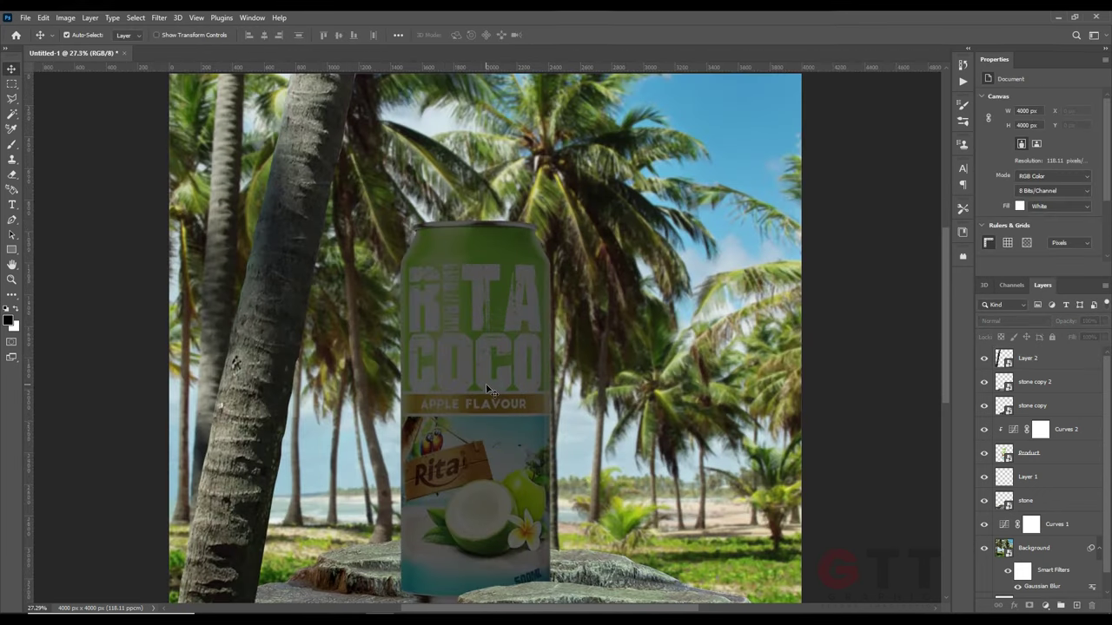
Paint on the Curves 2 mask with a soft brush to lighten the can's top rim
left_click(1041, 429)
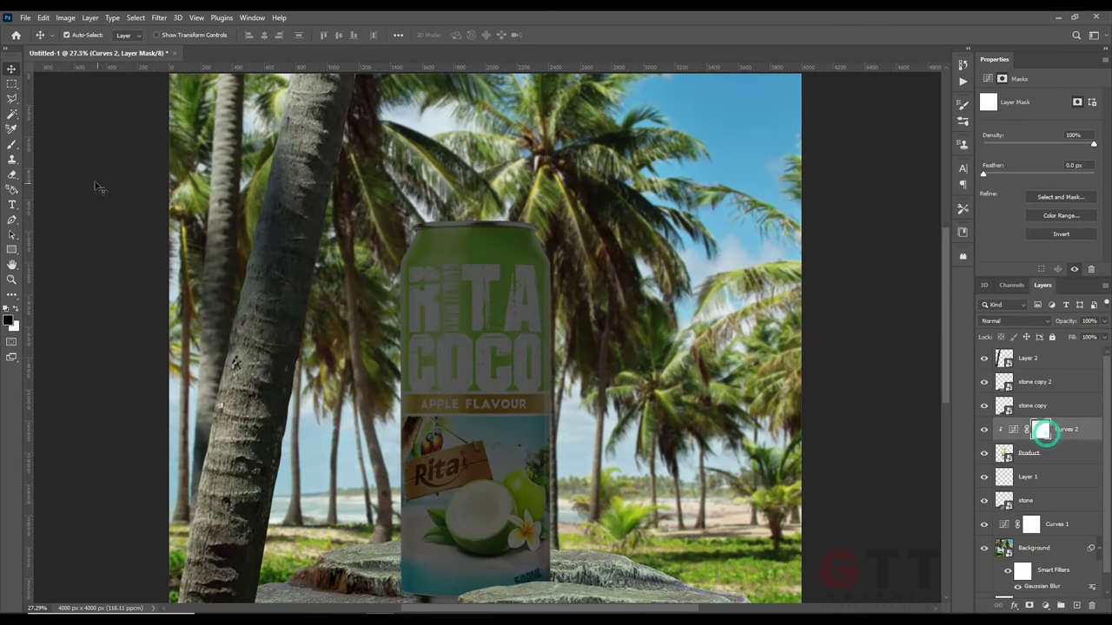
key("b")
scroll(68, 100, "up", 2)
right_click(67, 100)
key("Escape")
scroll(458, 251, "up", 2)
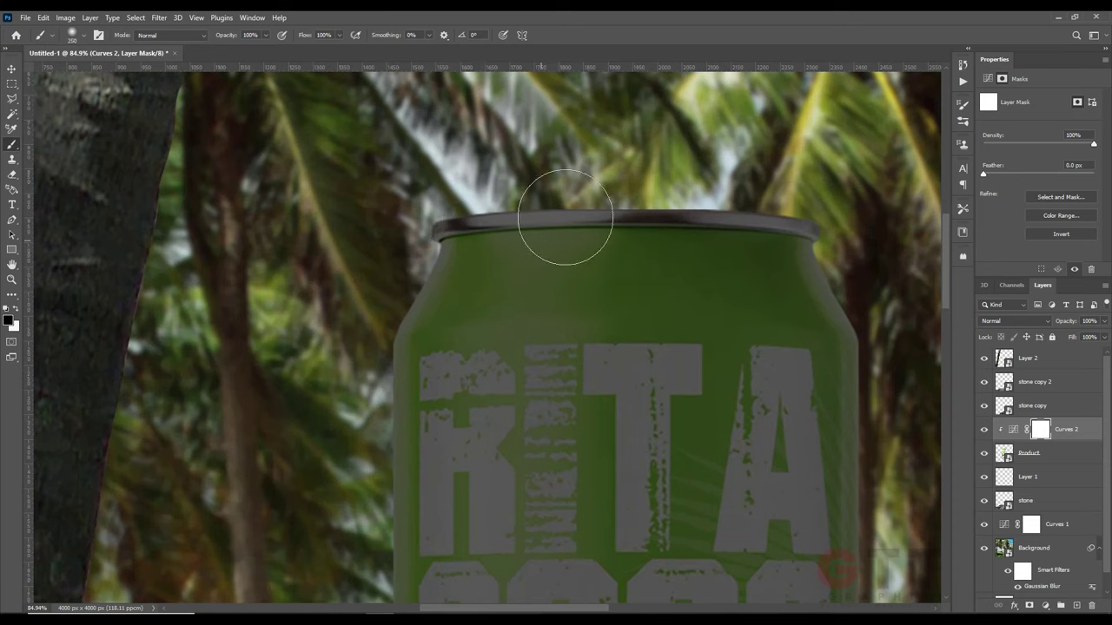
scroll(638, 213, "up", 2)
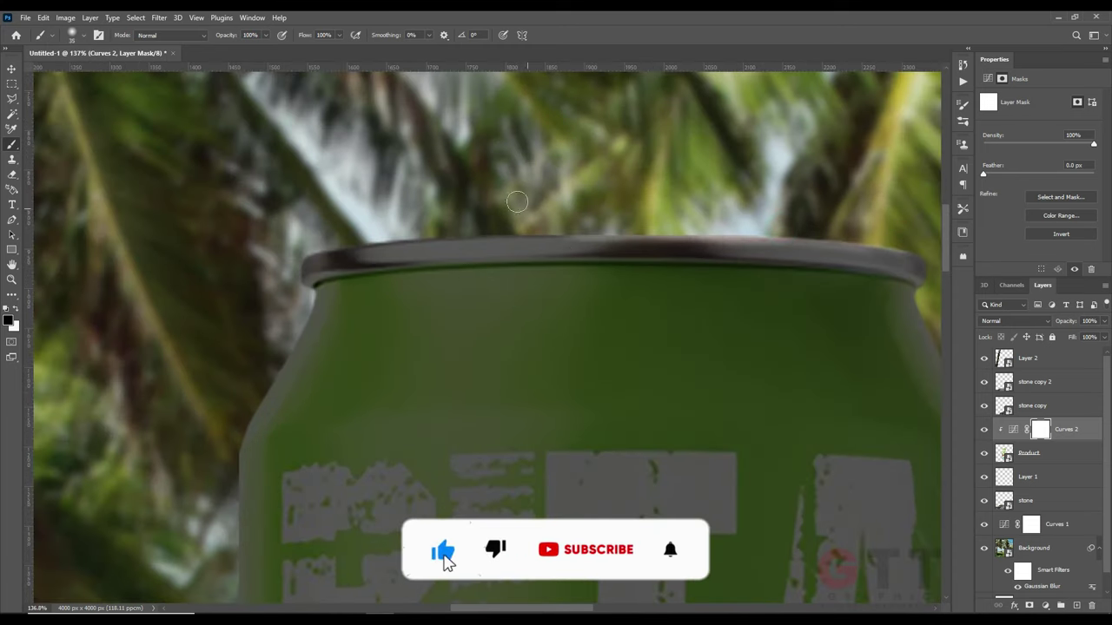
left_click_drag(534, 226, 581, 219)
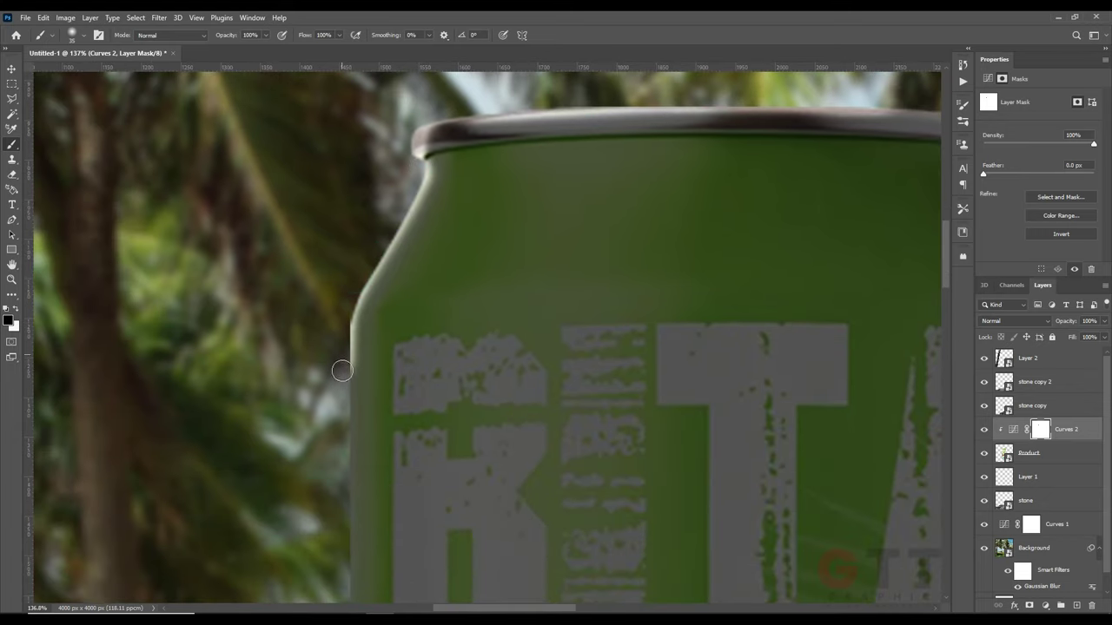
scroll(341, 371, "down", 5)
scroll(521, 467, "down", 5)
scroll(489, 367, "down", 5)
scroll(336, 513, "down", 5)
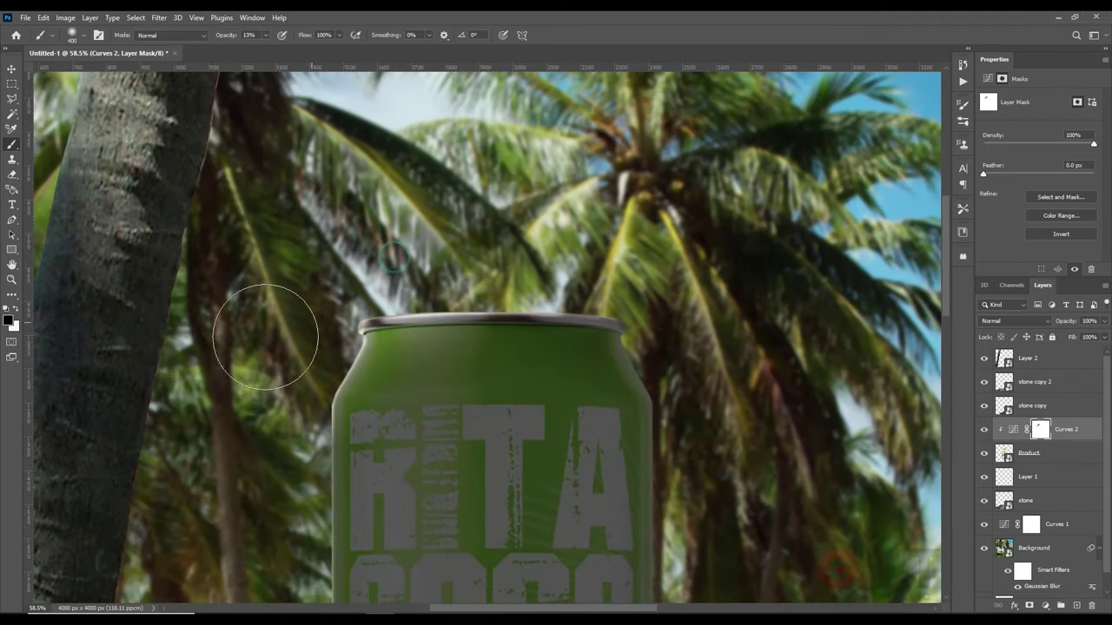
scroll(273, 323, "down", 2)
scroll(300, 428, "down", 2)
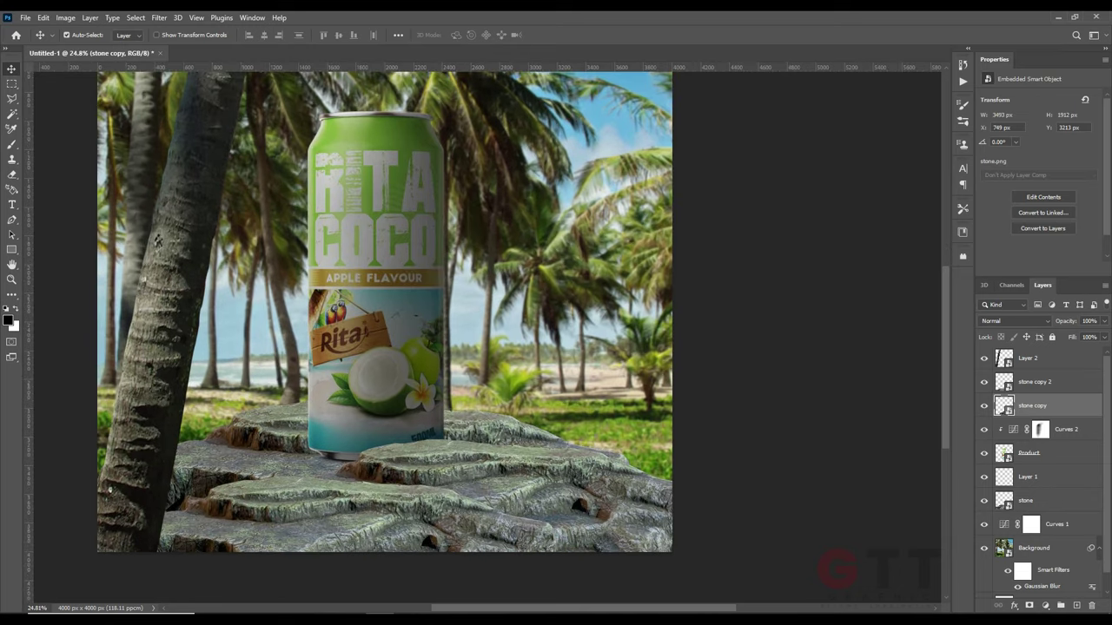
Group stone copy and stone copy 2 into Group 1, darkened by a clipped Curves 3
right_click(1012, 406)
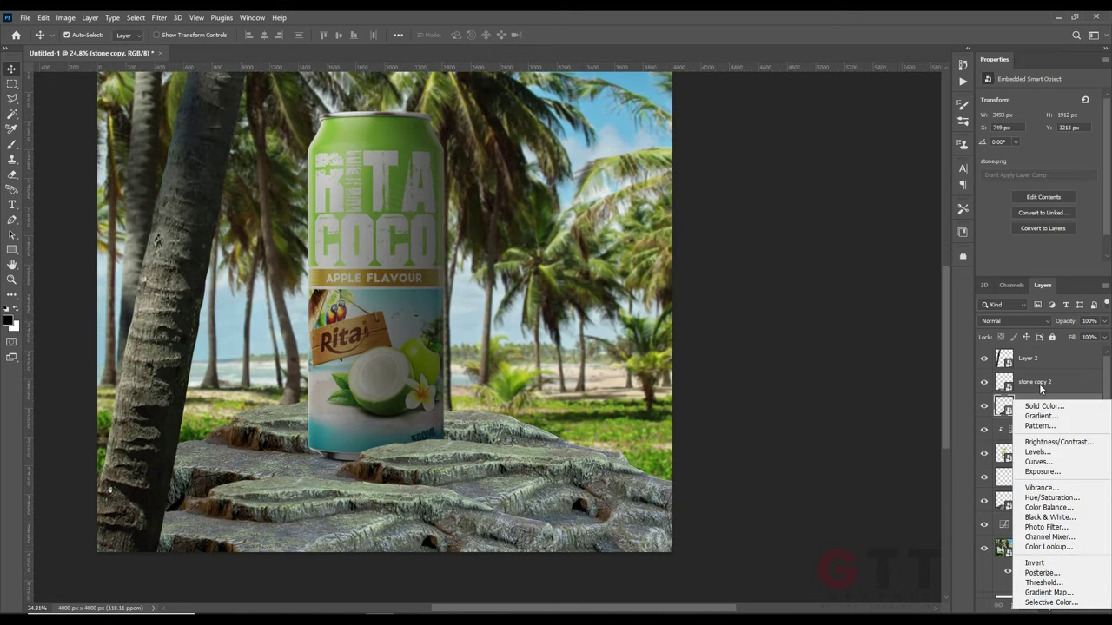
left_click(1057, 381)
key("ctrl+g")
left_click(1045, 606)
left_click(1064, 473)
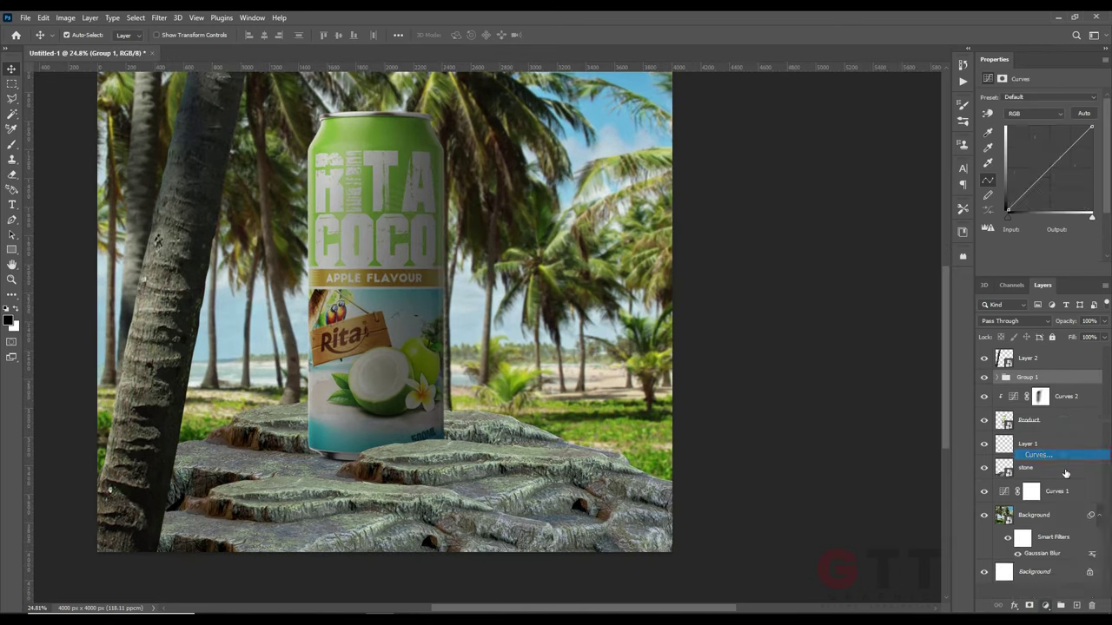
key("ctrl+alt+g")
left_click_drag(1092, 127, 1101, 178)
Copy Curves 3 down onto the stone layer, clipped, to darken it too
left_click(1015, 384)
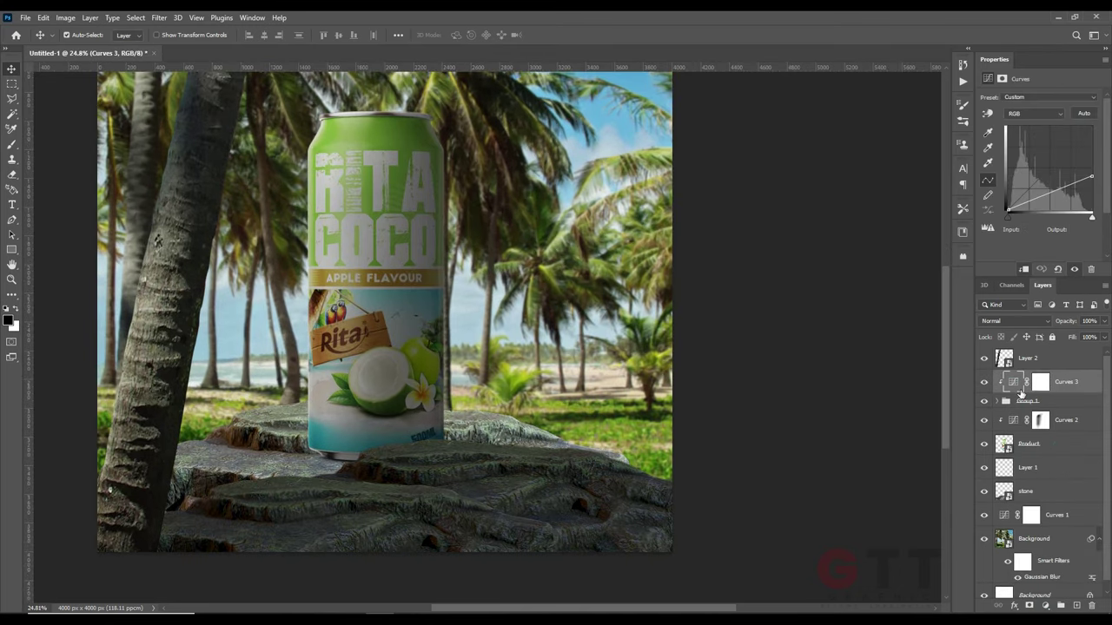
left_click_drag(1063, 393, 1064, 491)
key("ctrl+alt+g")
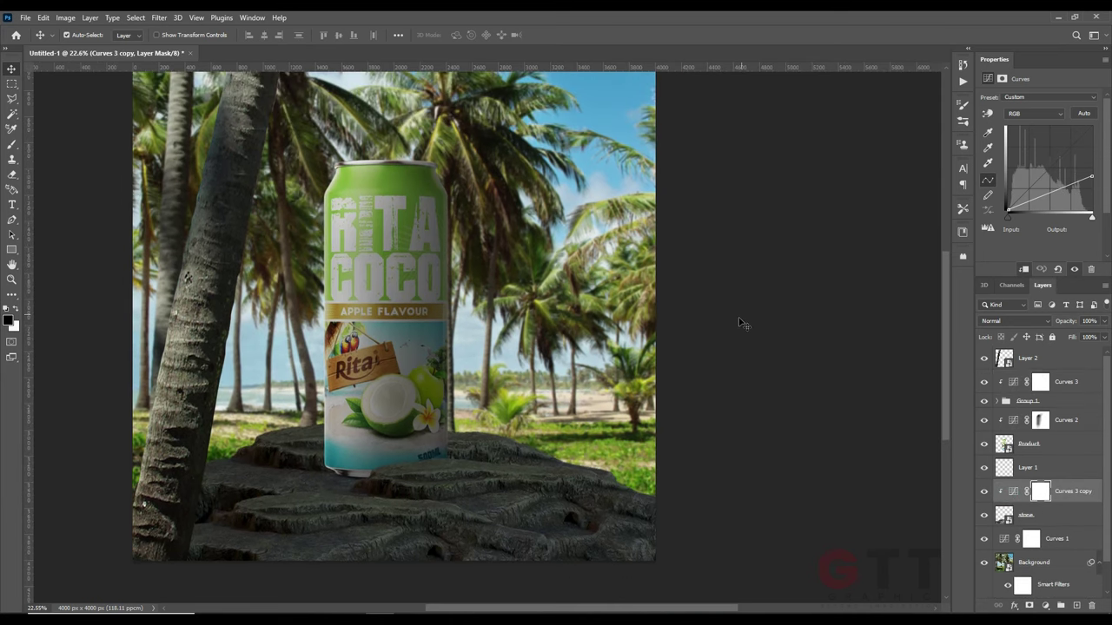
Paint black on the Curves 3 copy mask with a soft, low-opacity brush to keep the stone's tops brighter
left_click_drag(619, 427, 665, 408)
key("b")
scroll(298, 374, "up", 2)
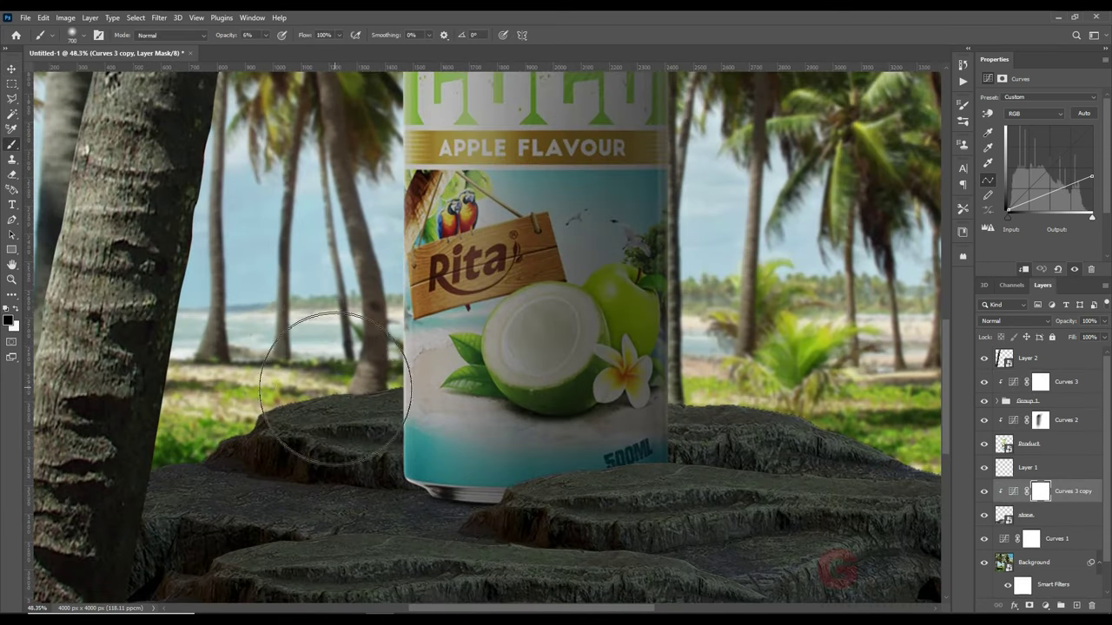
scroll(348, 399, "up", 1)
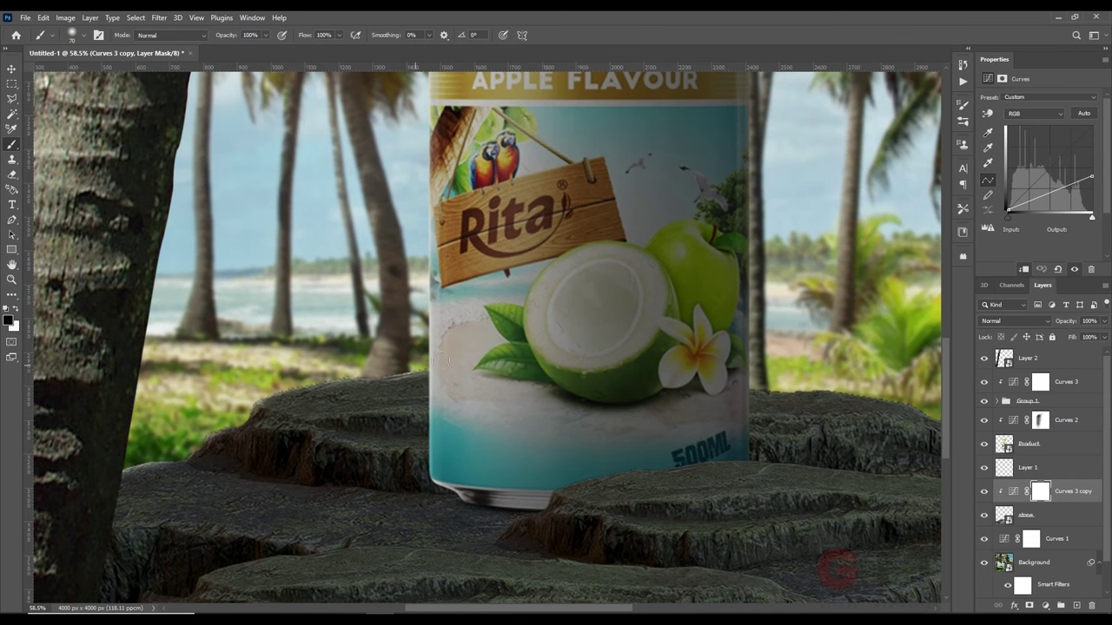
scroll(442, 360, "right", 5)
scroll(578, 404, "down", 2)
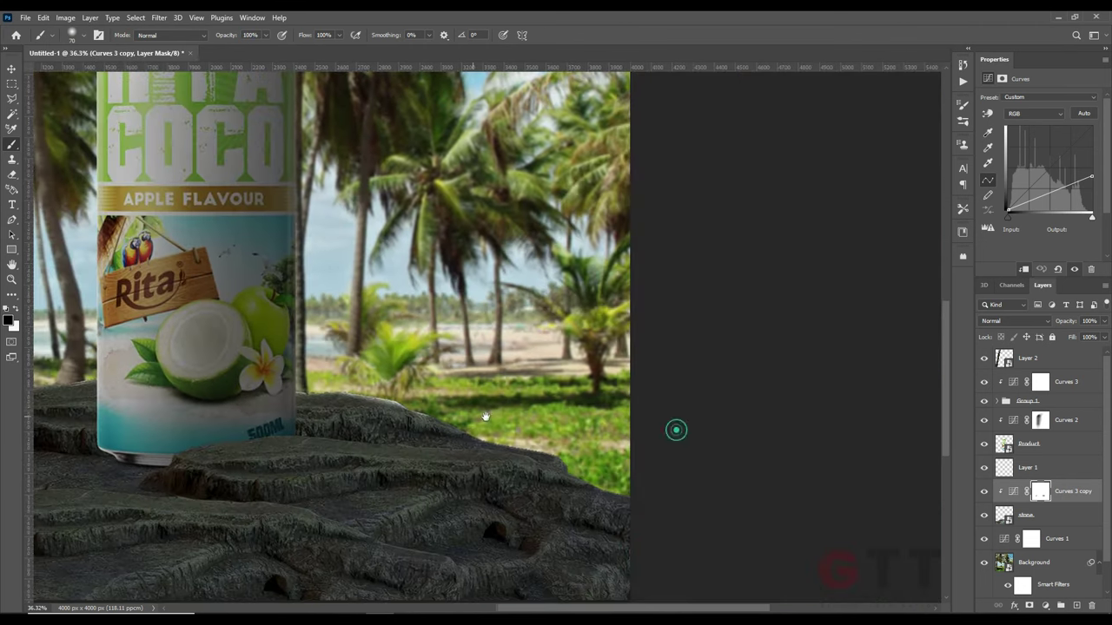
scroll(571, 467, "down", 3)
scroll(442, 477, "up", 3)
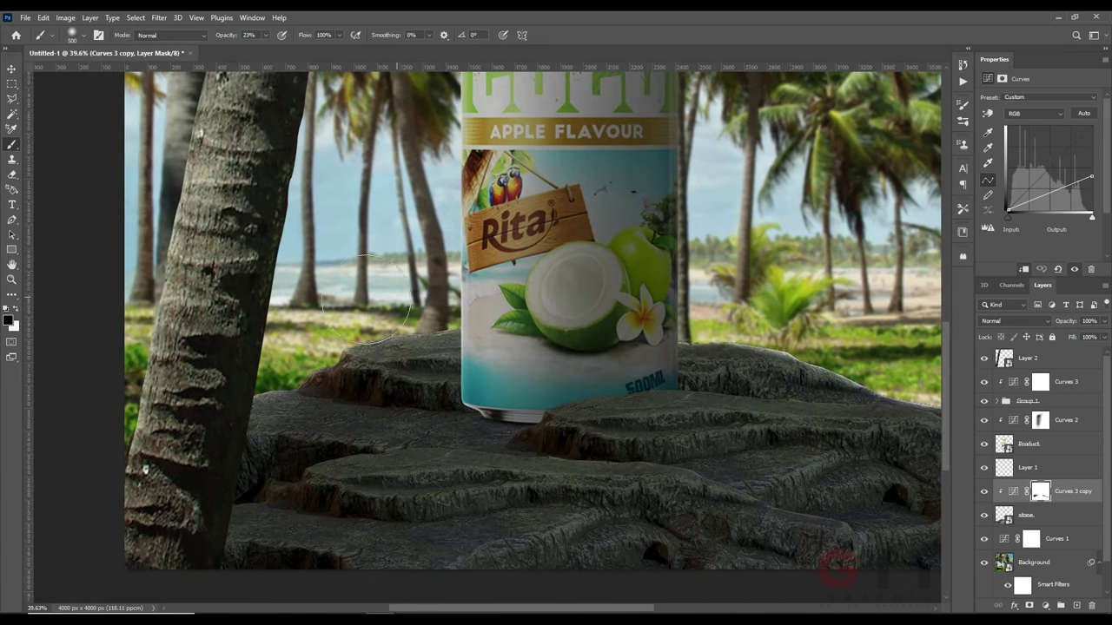
scroll(577, 321, "right", 3)
scroll(719, 376, "down", 2)
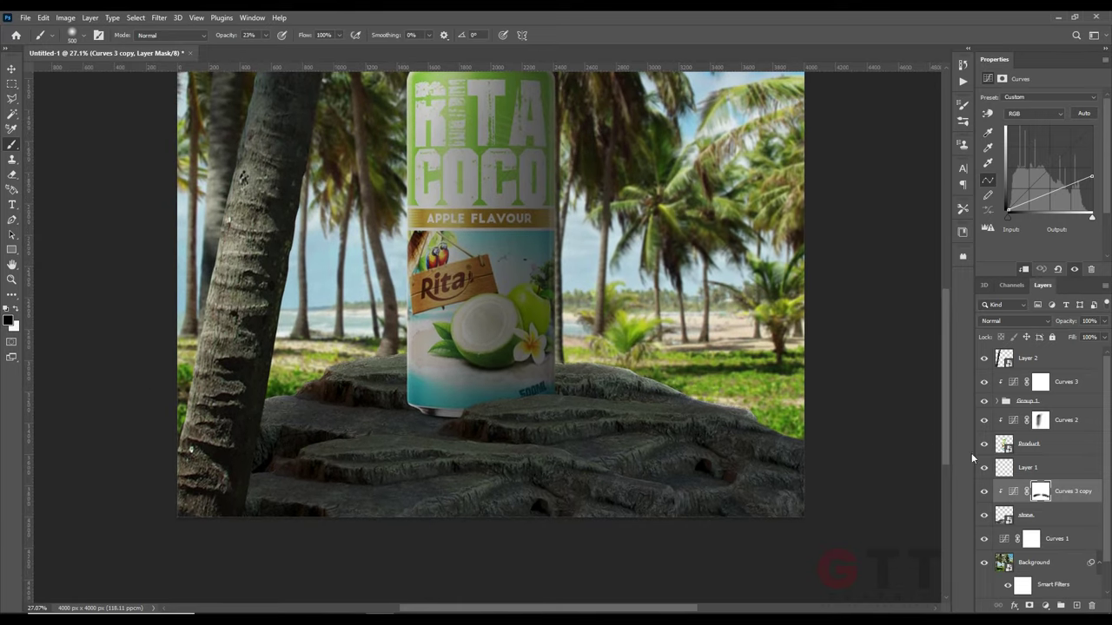
left_click(1040, 381)
scroll(305, 432, "up", 1)
scroll(315, 295, "up", 1)
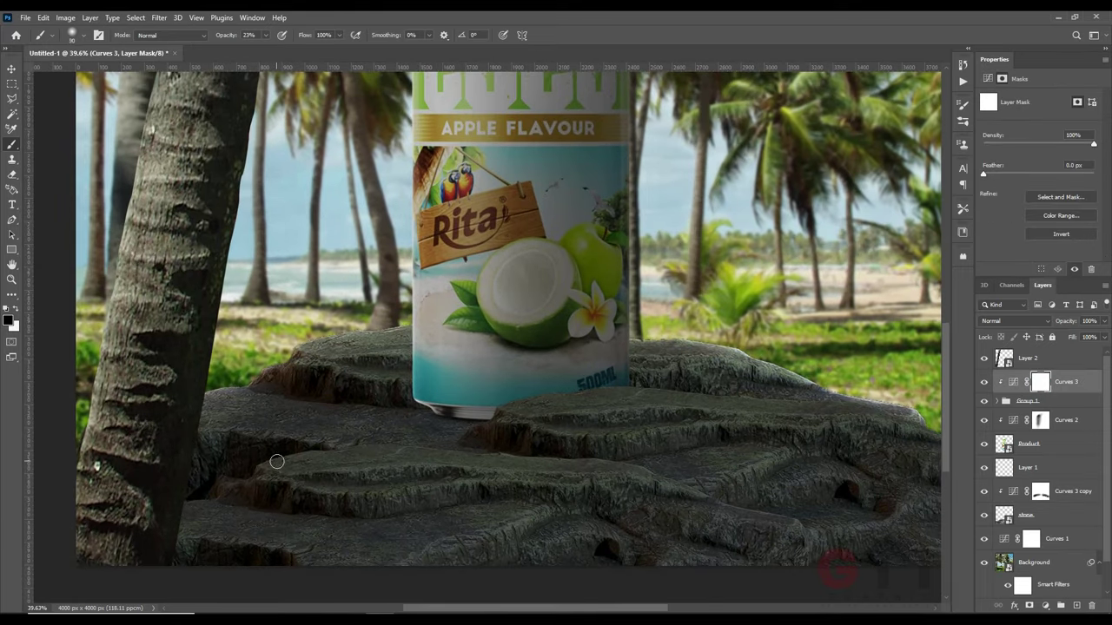
Paint soft light patches on the upper ledges through the Curves 3 mask at 72% opacity
scroll(276, 462, "up", 1)
left_click(1013, 382)
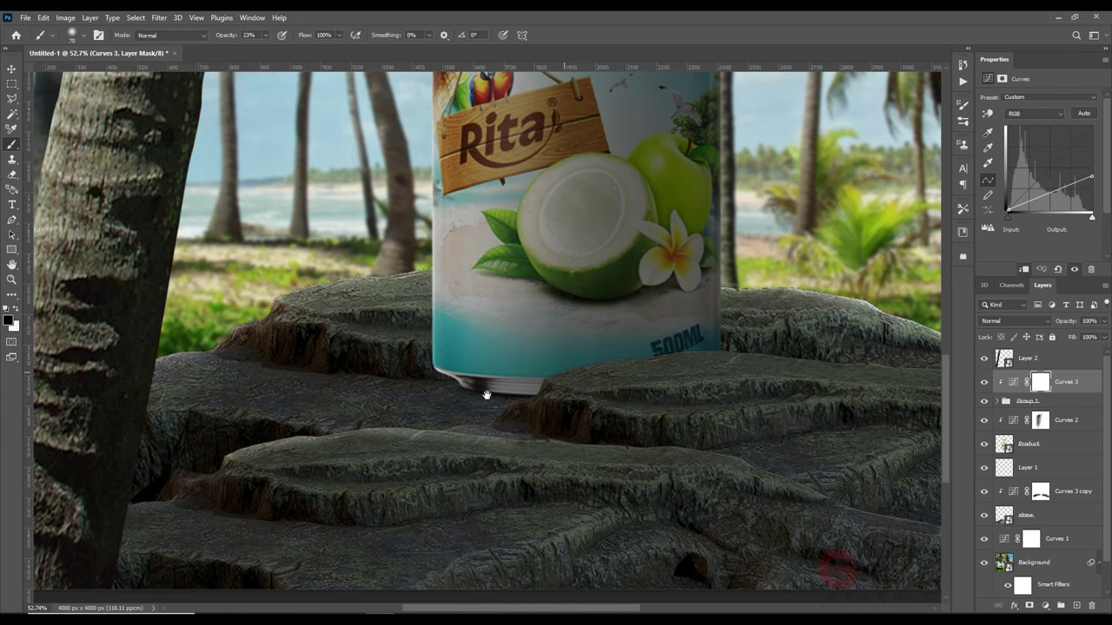
left_click_drag(487, 395, 407, 416)
scroll(529, 412, "down", 2)
scroll(530, 412, "up", 1)
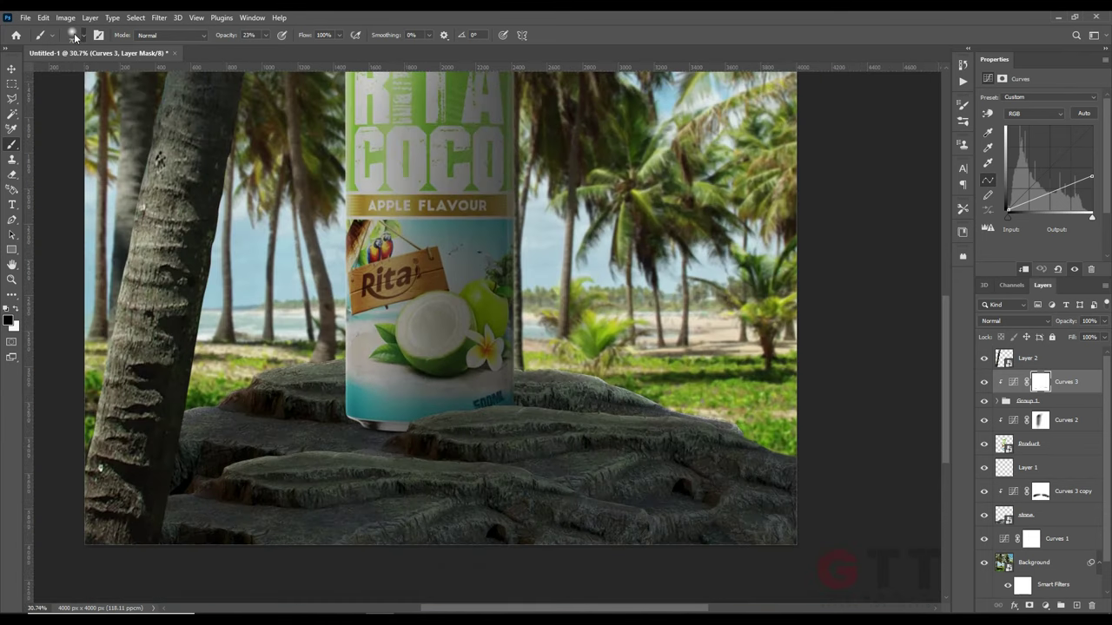
scroll(593, 437, "up", 2)
key("bracketleft")
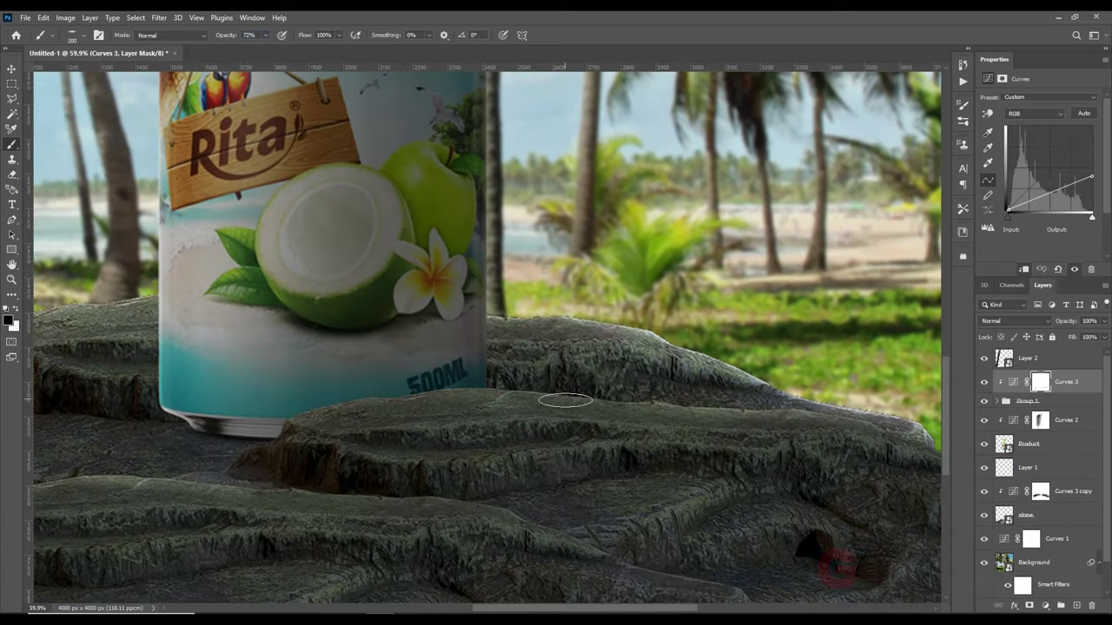
scroll(641, 440, "down", 2)
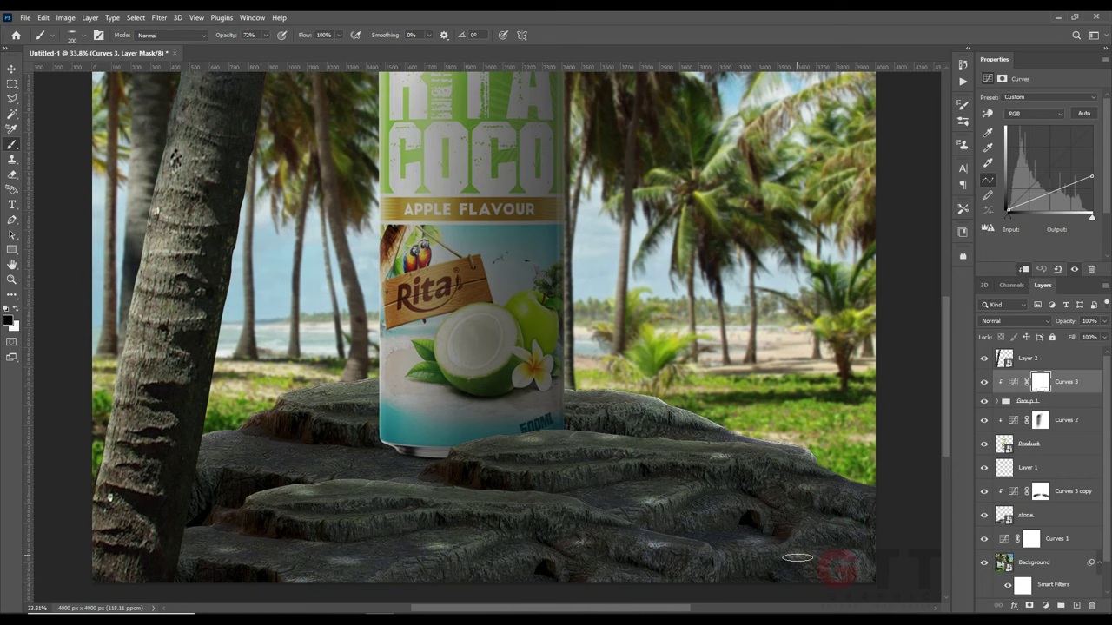
Paint broad light patches across the stones, alternating between the Curves 3 and Curves 3 copy masks
left_click(1040, 491)
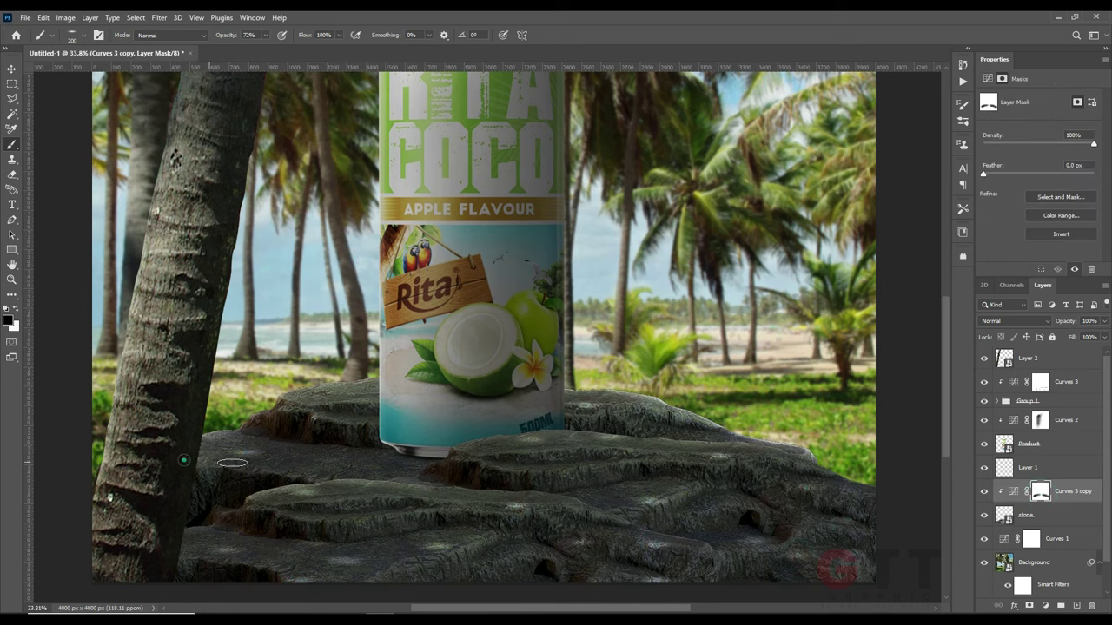
scroll(231, 462, "down", 2)
left_click(1040, 383)
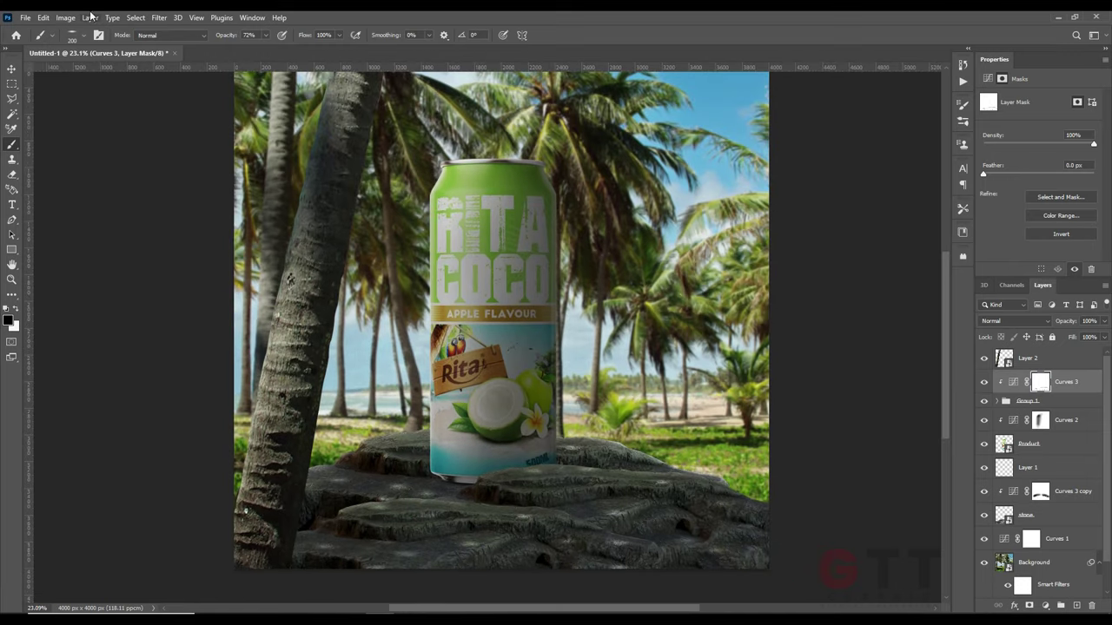
left_click_drag(462, 540, 596, 521)
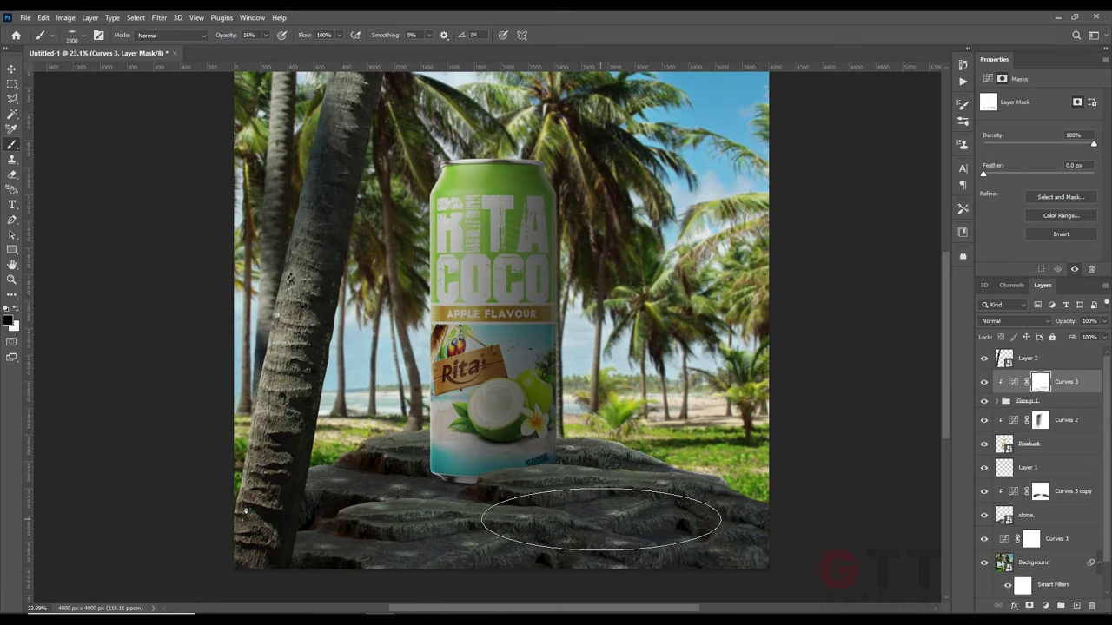
left_click(1040, 492)
scroll(466, 582, "down", 2)
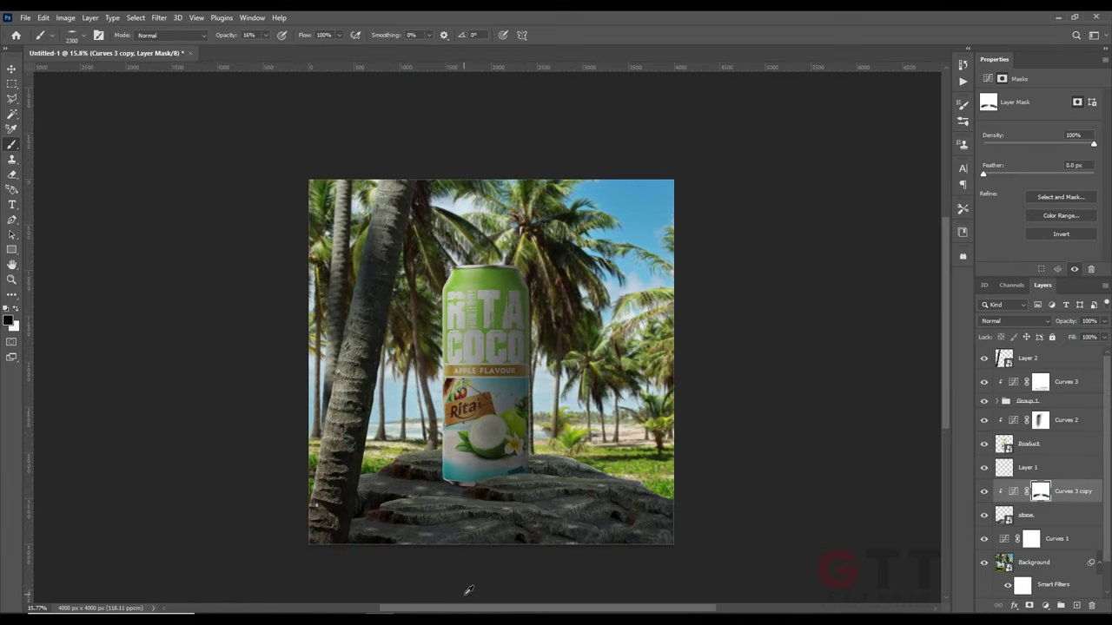
scroll(467, 556, "up", 5)
Paint soft light patches into the Curves 3 mask over the right-side rocks
left_click(1039, 382)
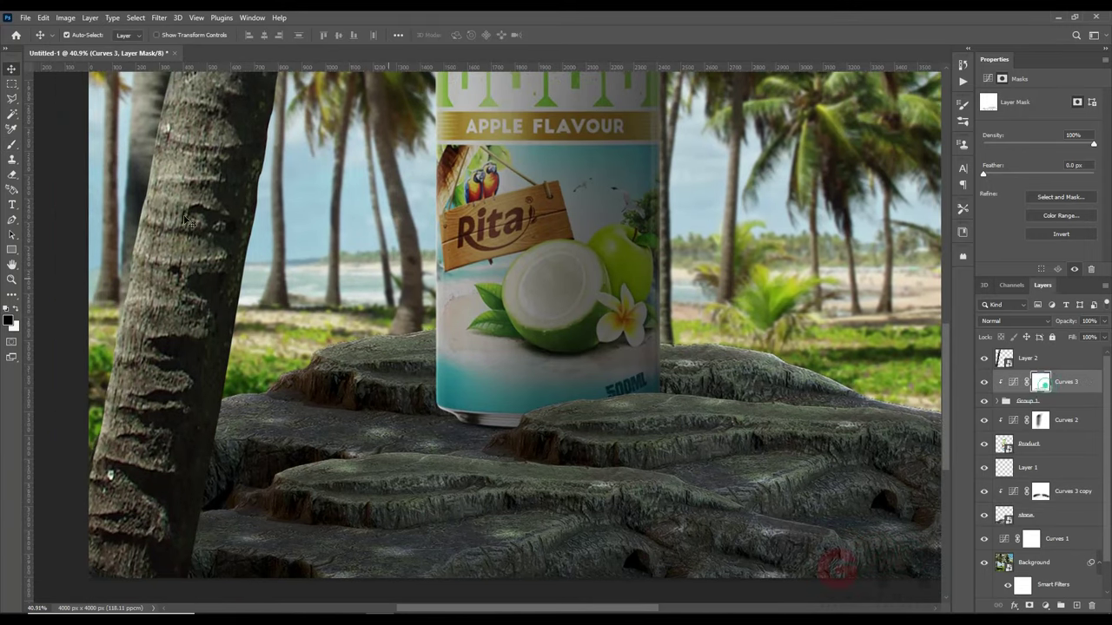
scroll(393, 538, "up", 3)
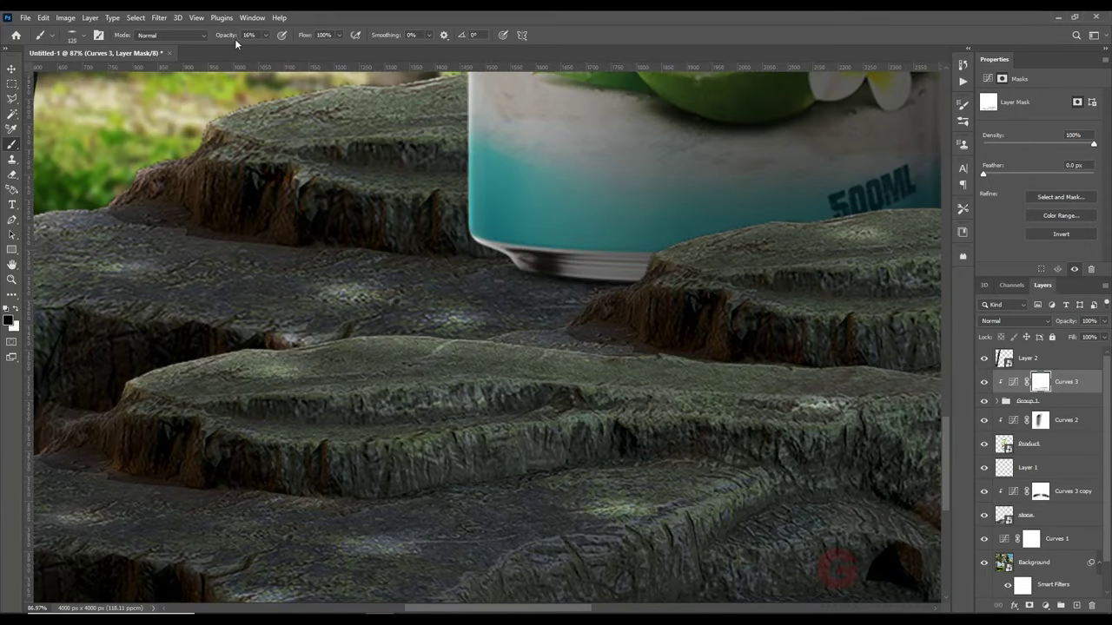
scroll(420, 541, "down", 2)
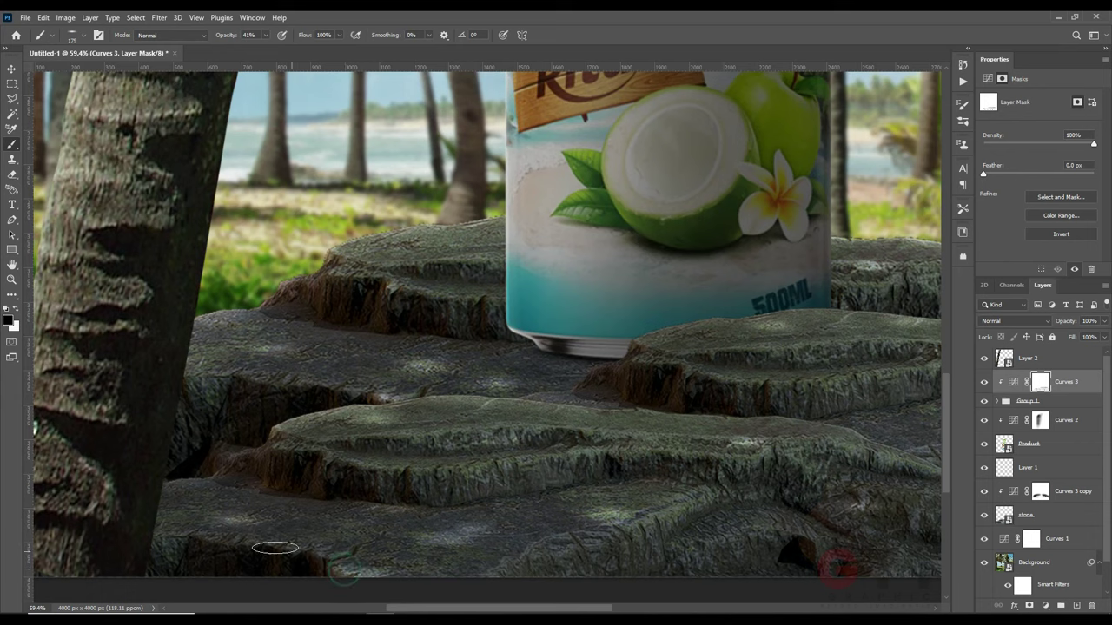
scroll(689, 469, "down", 2)
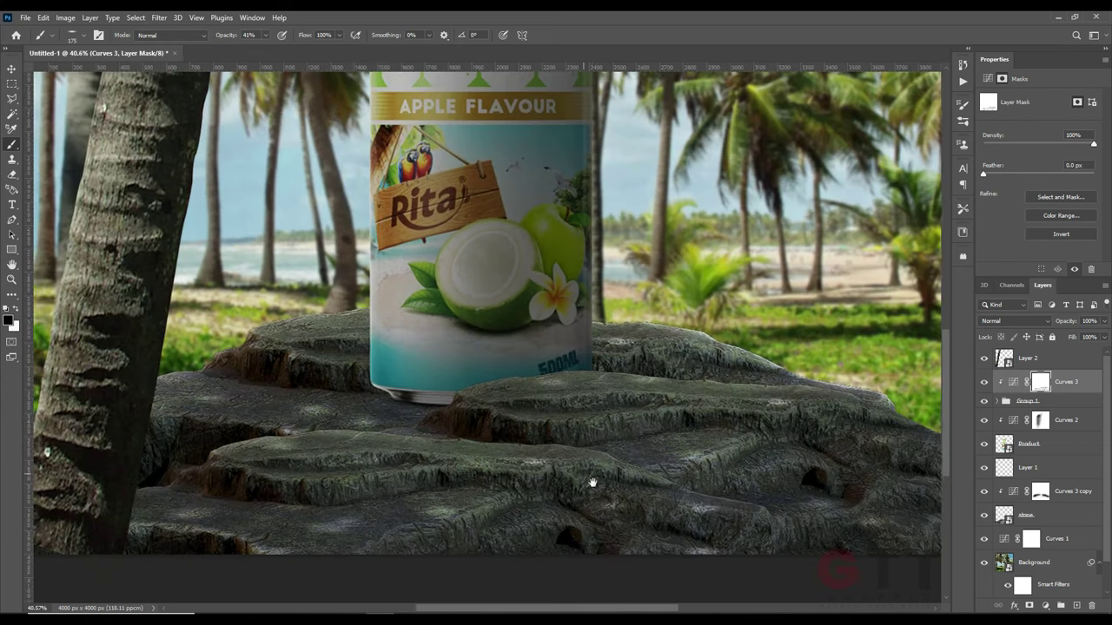
left_click_drag(646, 530, 502, 534)
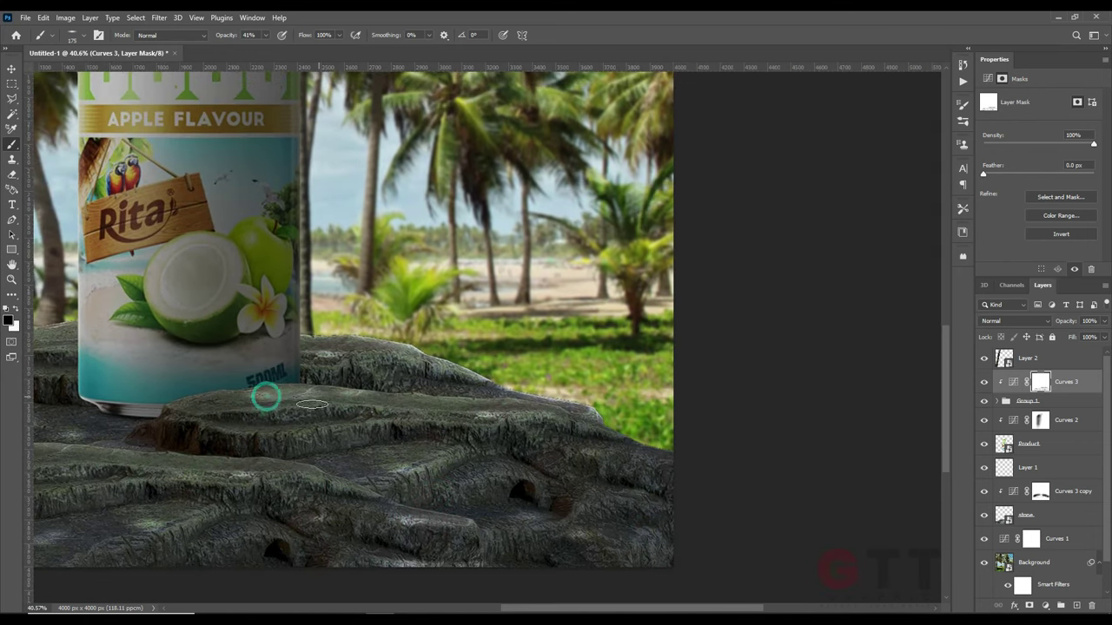
scroll(312, 404, "down", 1)
Add more dappled light to the Curves 3 mask on the rocks beside the can base
left_click(1039, 491)
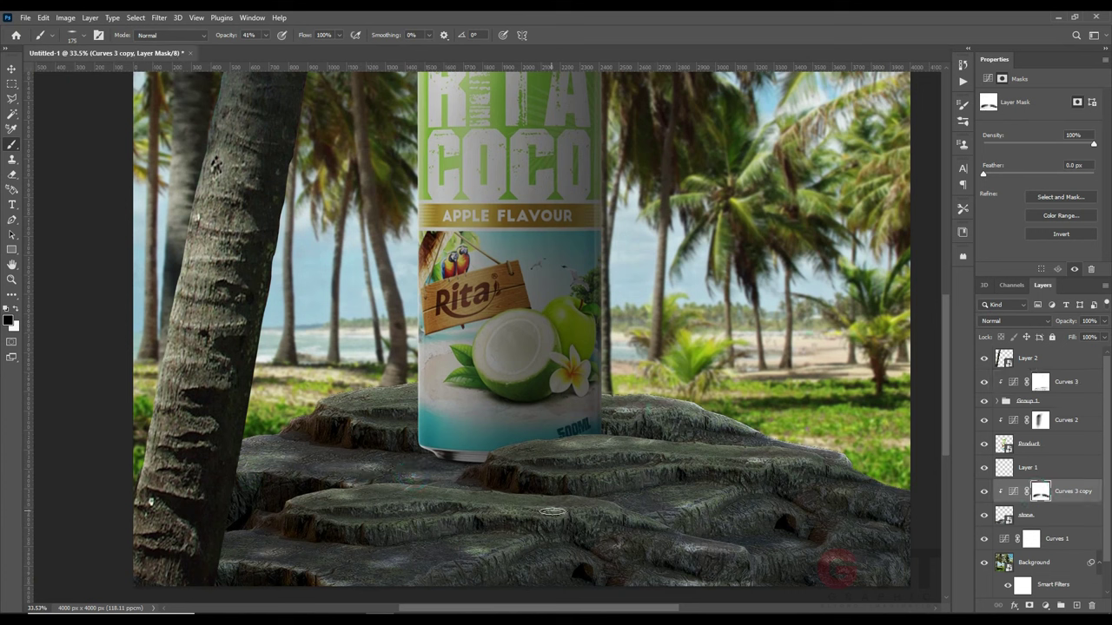
left_click(1039, 383)
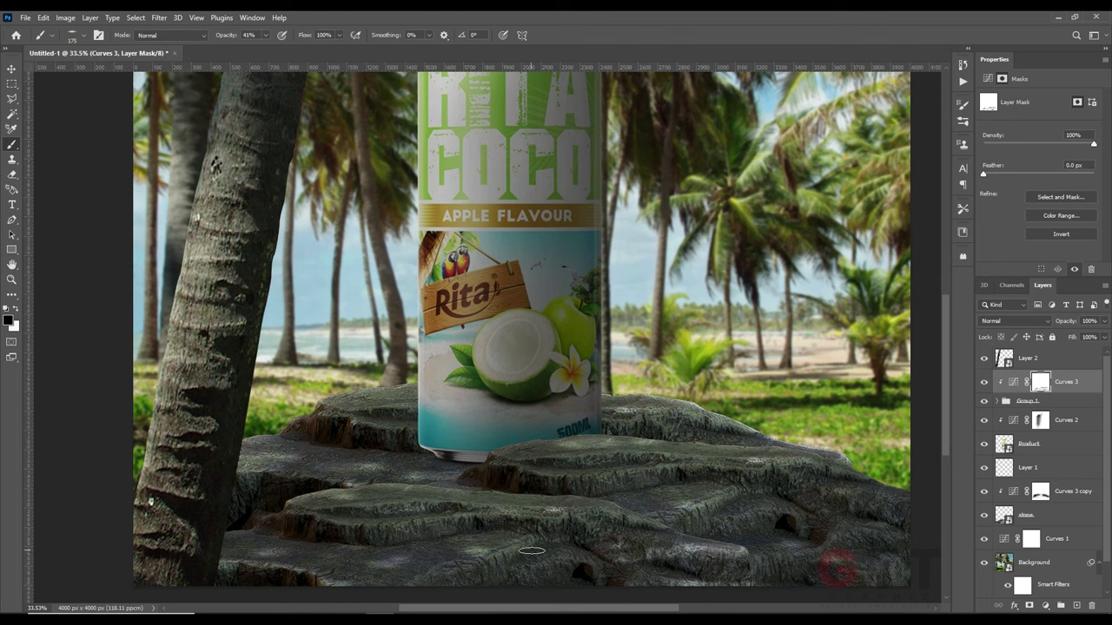
scroll(432, 527, "up", 5)
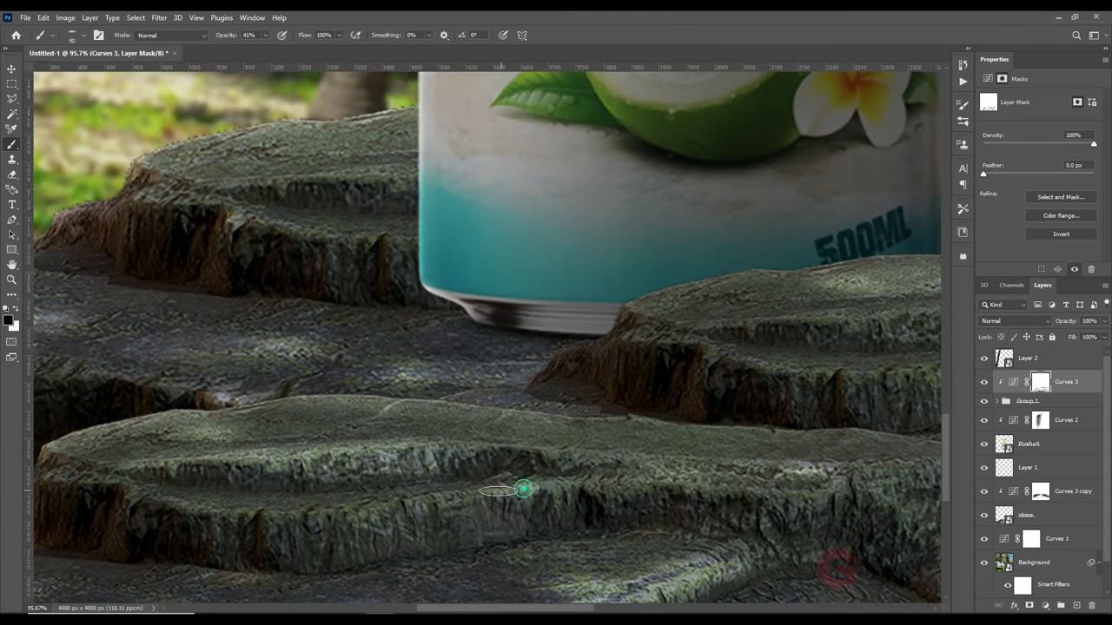
scroll(447, 467, "down", 2)
scroll(446, 467, "down", 2)
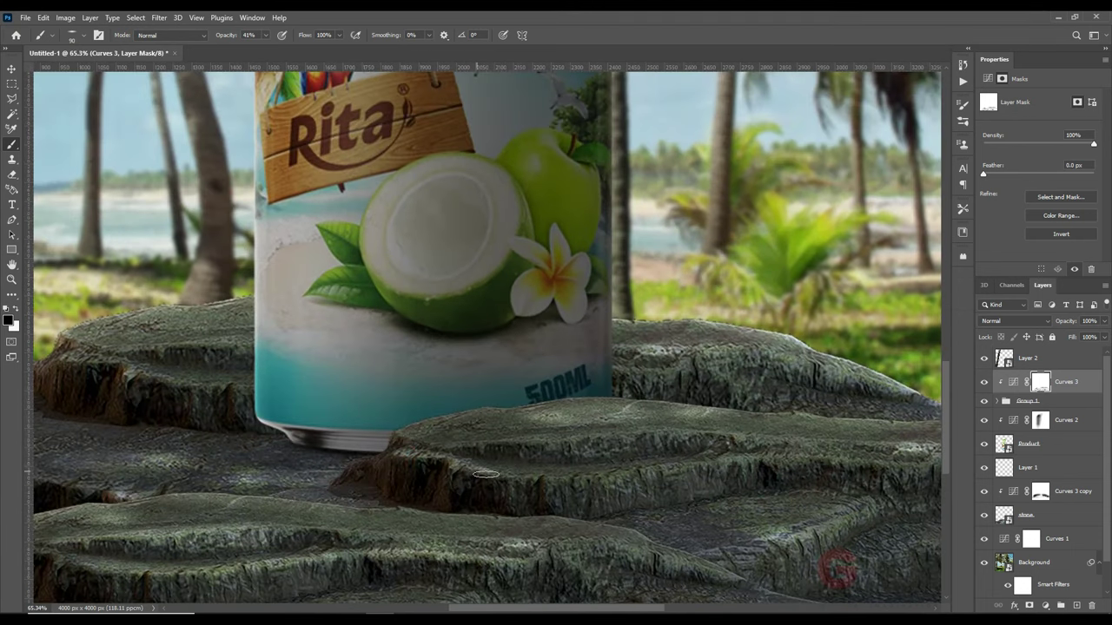
left_click_drag(636, 473, 389, 488)
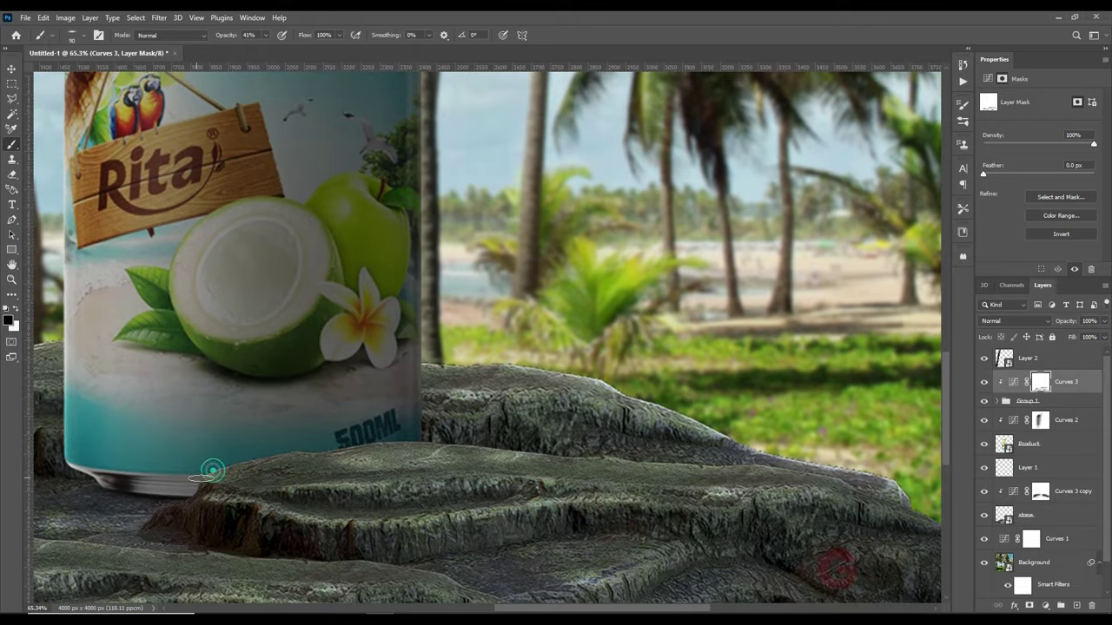
Paint light patches on the Curves 3 copy mask around the can base, then zoom out
scroll(212, 471, "down", 2)
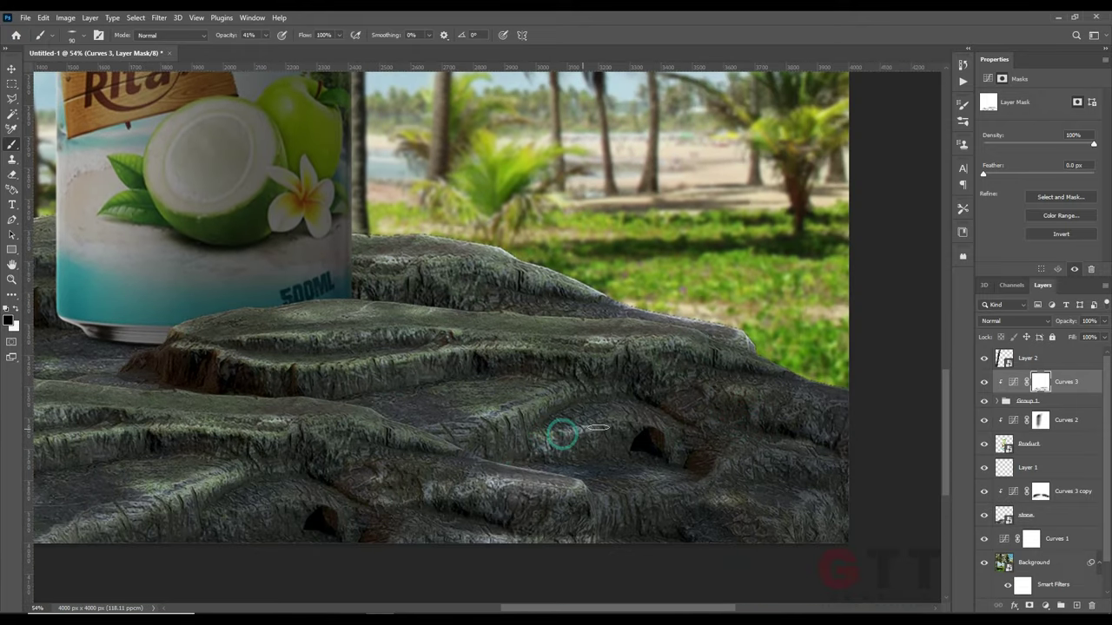
scroll(533, 454, "down", 1)
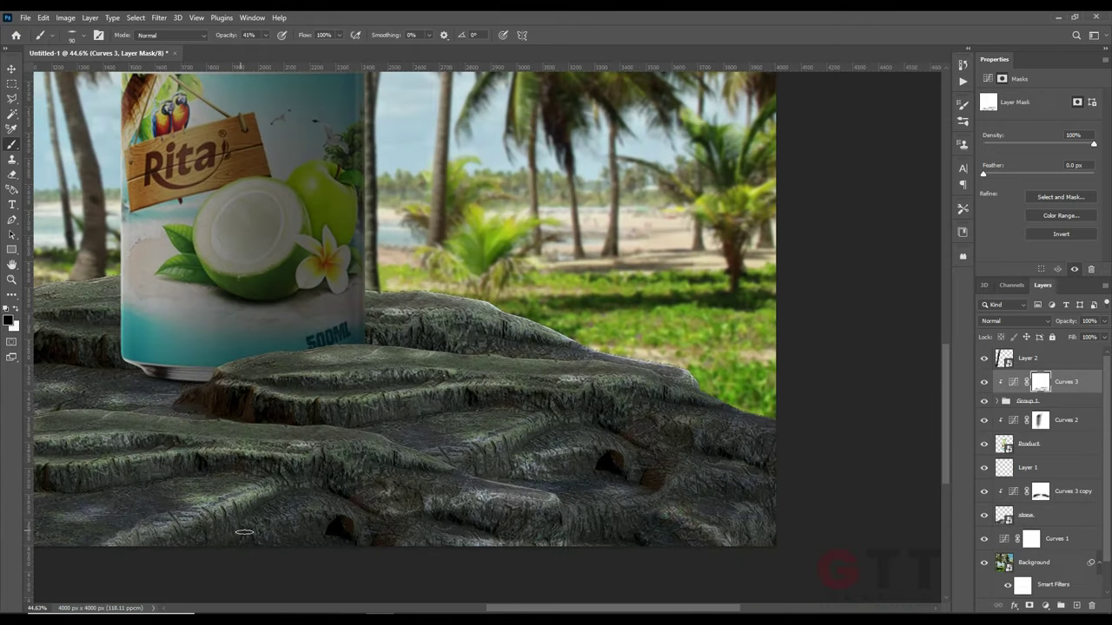
scroll(244, 532, "down", 1)
scroll(343, 483, "up", 3)
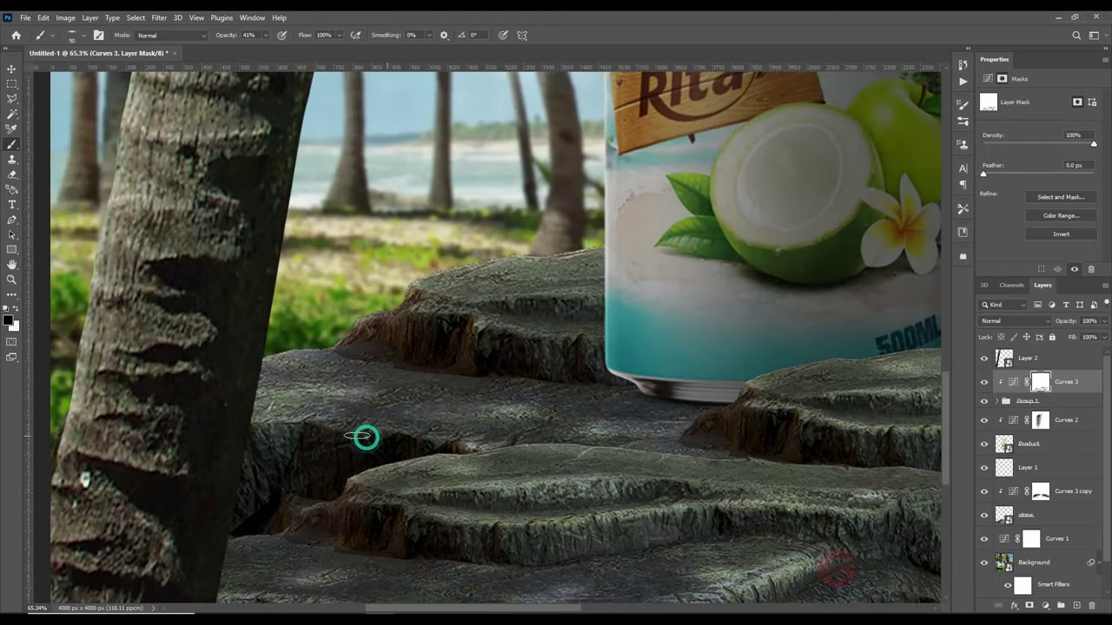
left_click(1027, 495)
scroll(325, 428, "down", 1)
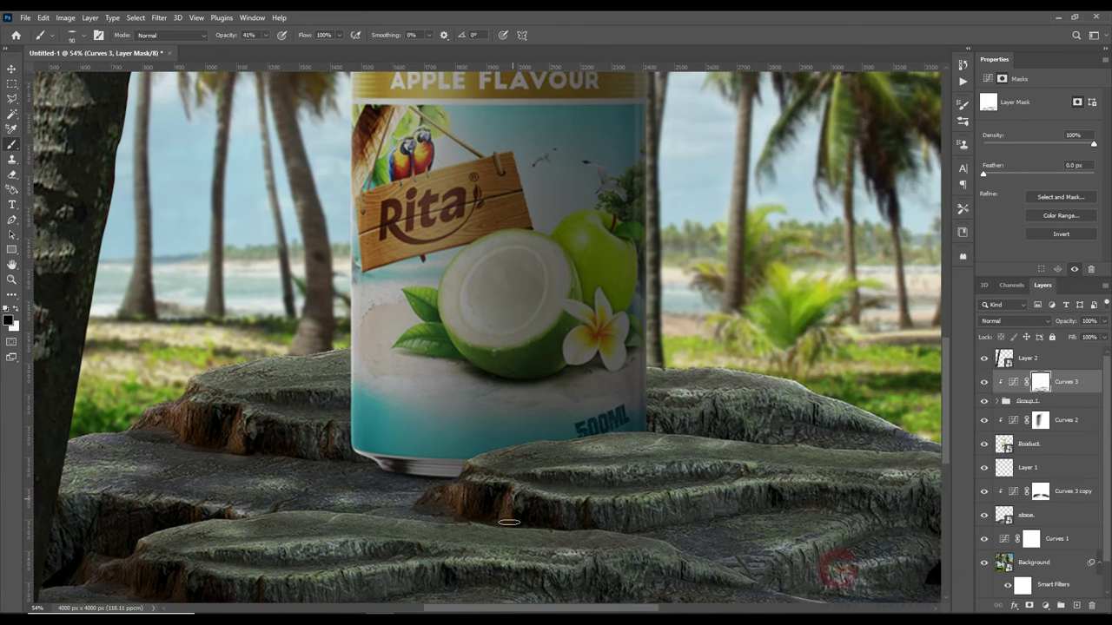
left_click_drag(509, 522, 210, 447)
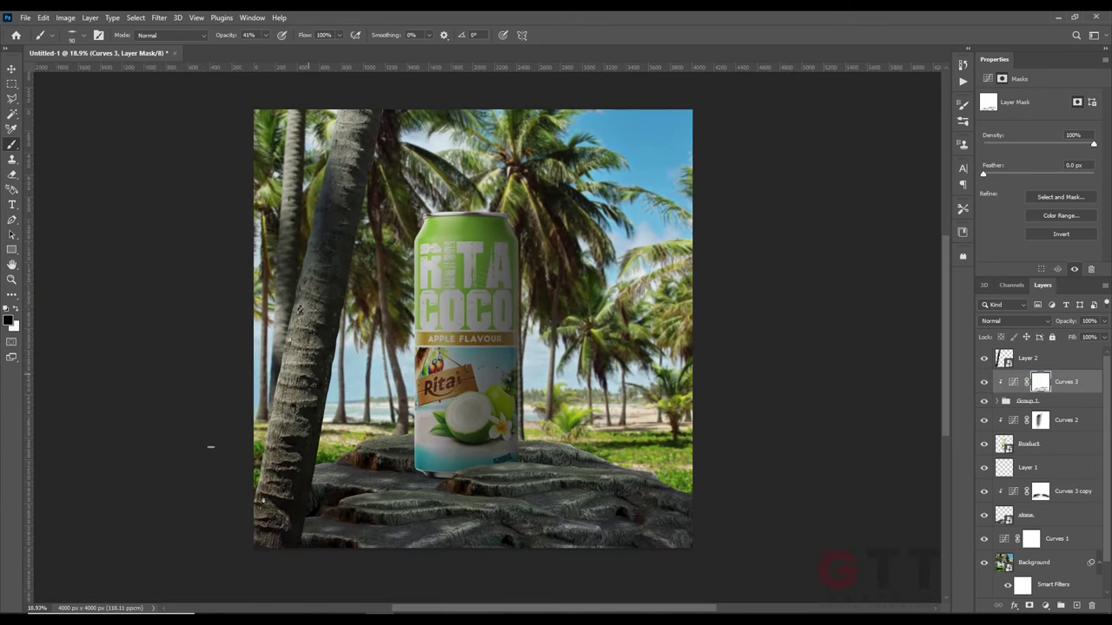
Duplicate the palm trunk Layer 2 and drag the copy toward the right side
left_click(12, 69)
left_click(1069, 360)
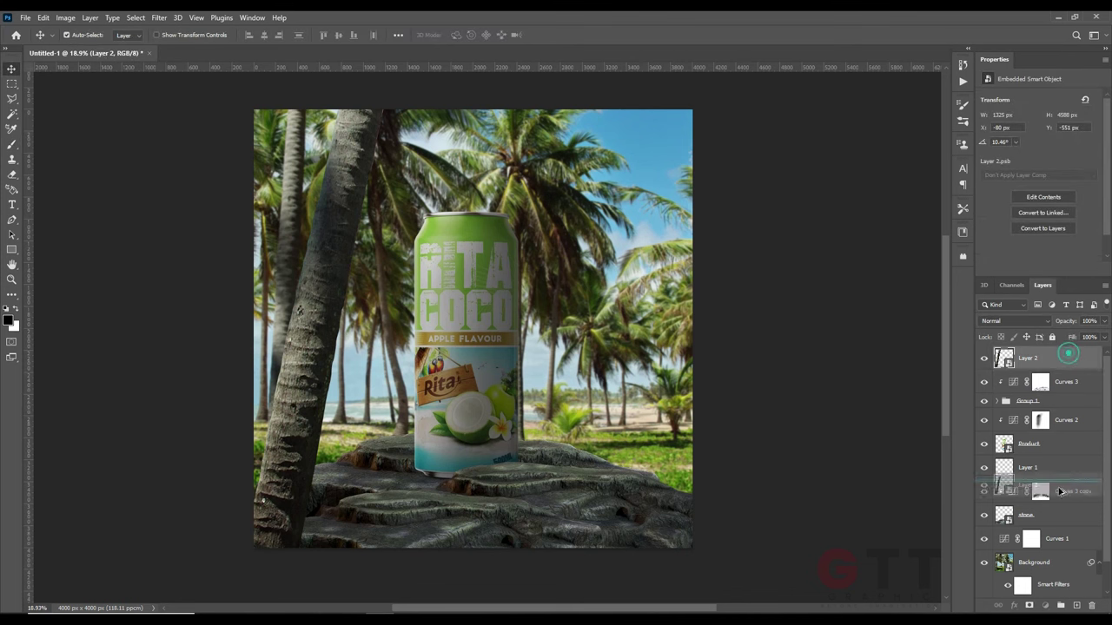
left_click_drag(1060, 492, 1042, 538)
mouse_move(291, 360)
left_mouse_down()
mouse_move(524, 361)
mouse_move(640, 391)
left_mouse_up()
Flip the trunk copy horizontally and set it leaning along the right edge
key("ctrl+t")
right_click(641, 391)
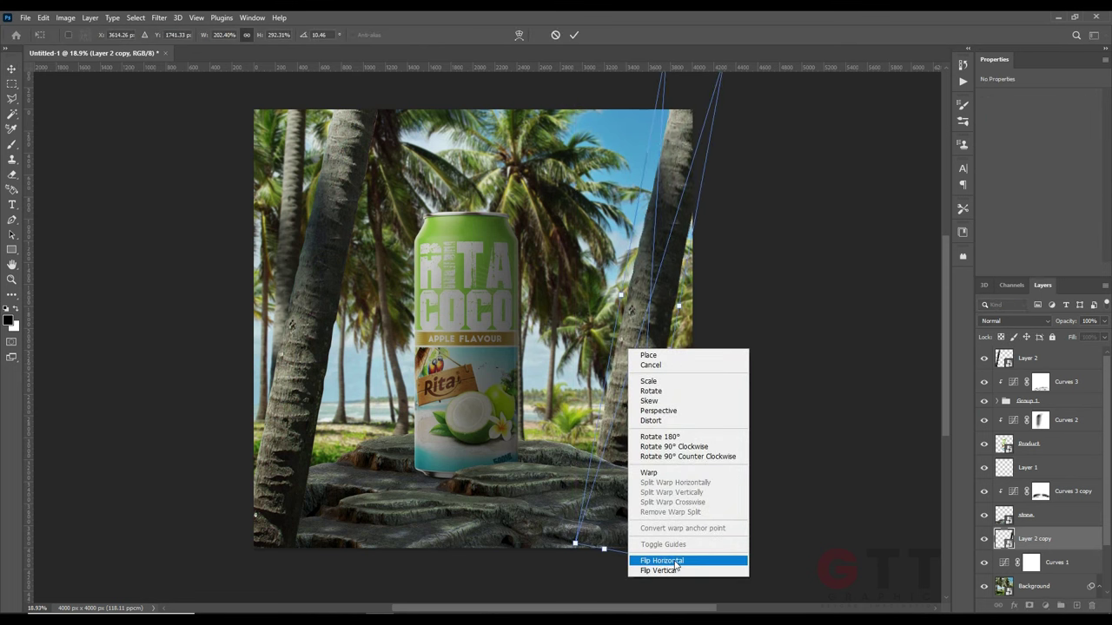
left_click(675, 562)
left_click_drag(695, 293, 705, 286)
right_click(677, 305)
mouse_move(604, 375)
left_mouse_down()
mouse_move(672, 378)
mouse_move(692, 339)
left_mouse_up()
key("Return")
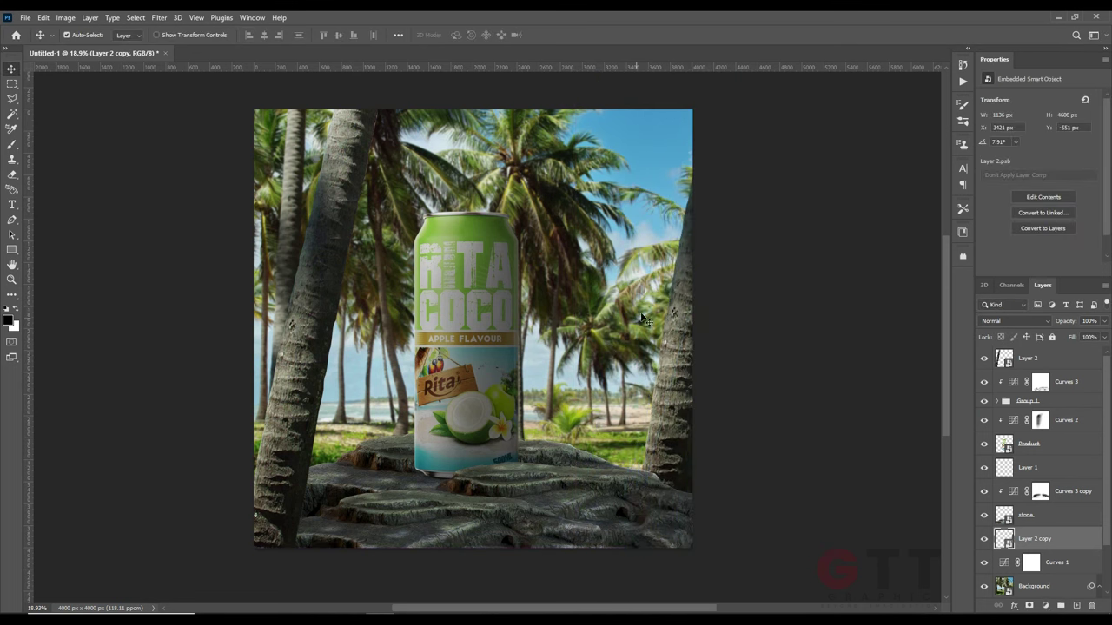
scroll(642, 320, "down", 2)
scroll(565, 338, "up", 1)
left_click(427, 346)
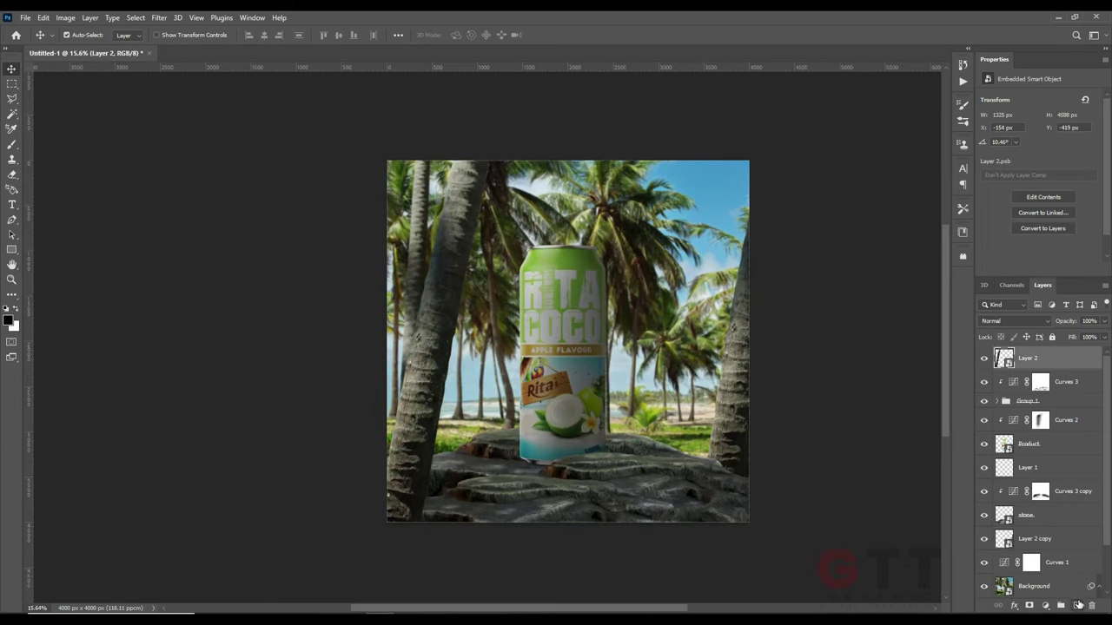
Fill a new Layer 3 with a black trunk-shaped silhouette and transform it into a diagonal band
left_click(1076, 606)
left_click(1003, 380, "ctrl")
key("alt+BackSpace")
key("ctrl+d")
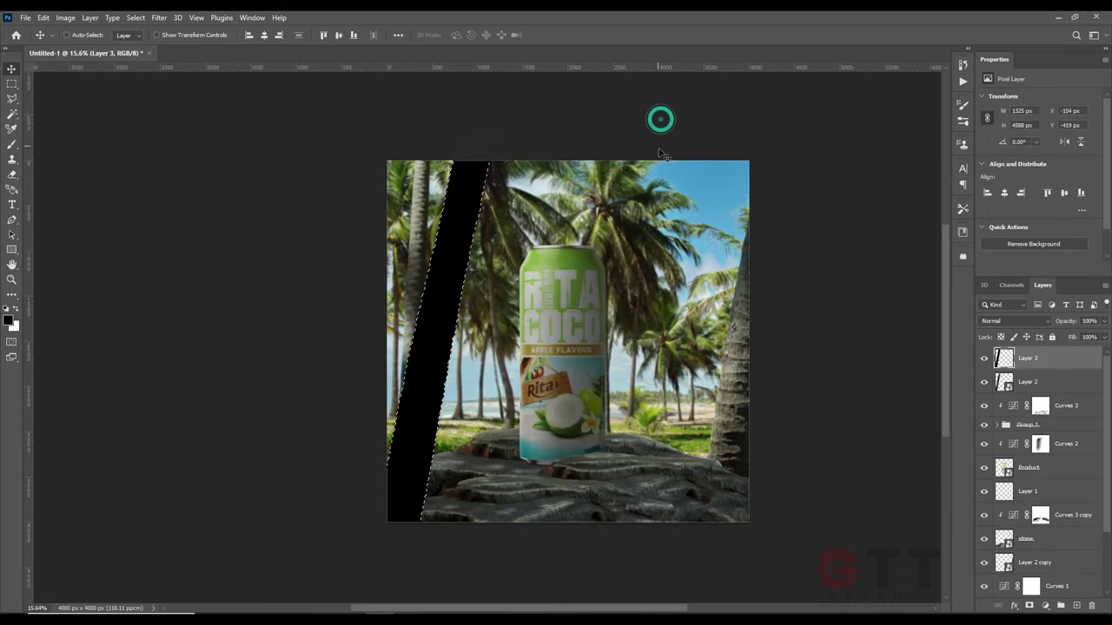
scroll(405, 308, "up", 1)
key("ctrl+t")
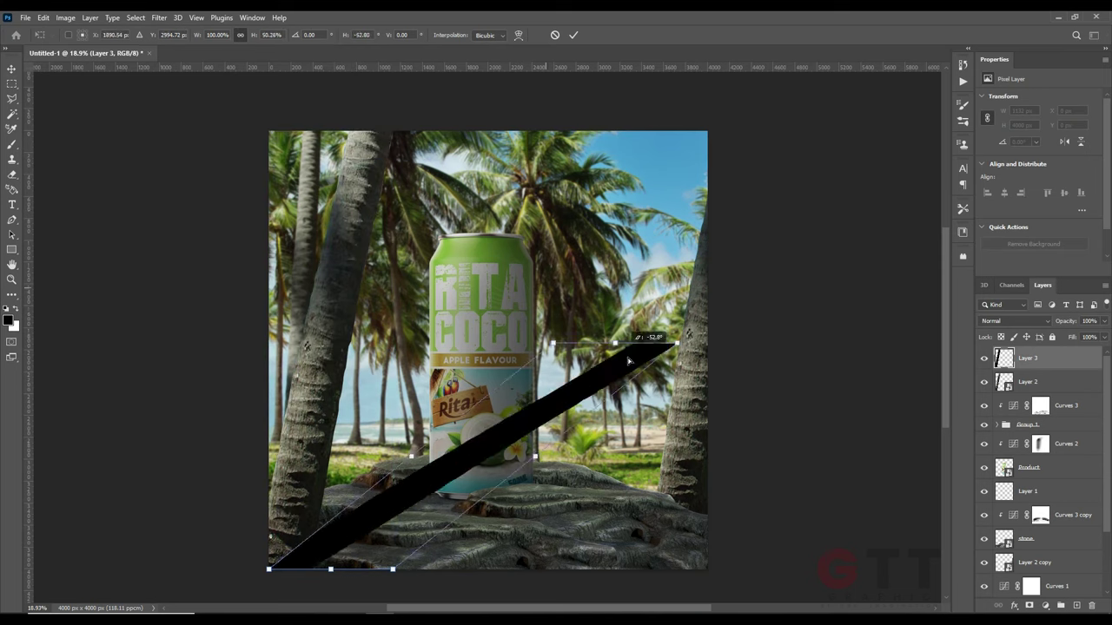
left_click_drag(331, 157, 643, 461)
key("Return")
Move Layer 3 below Layer 2 and reshape the band along the ledges toward the right trunk
scroll(643, 461, "up", 1)
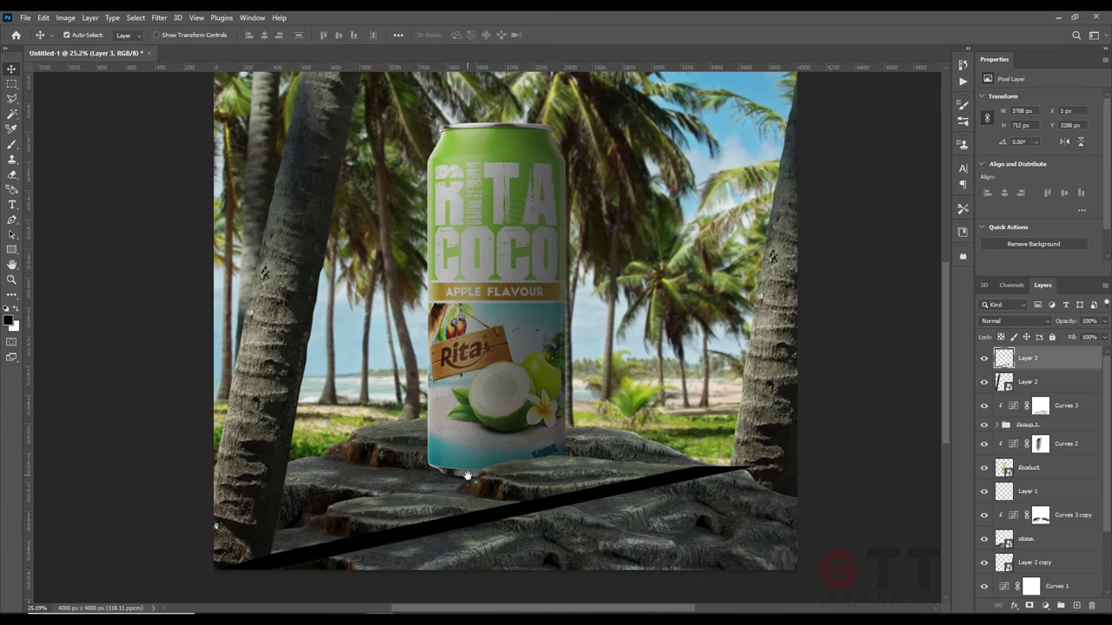
left_click_drag(1027, 359, 1035, 388)
key("ctrl+t")
left_click_drag(484, 571, 484, 583)
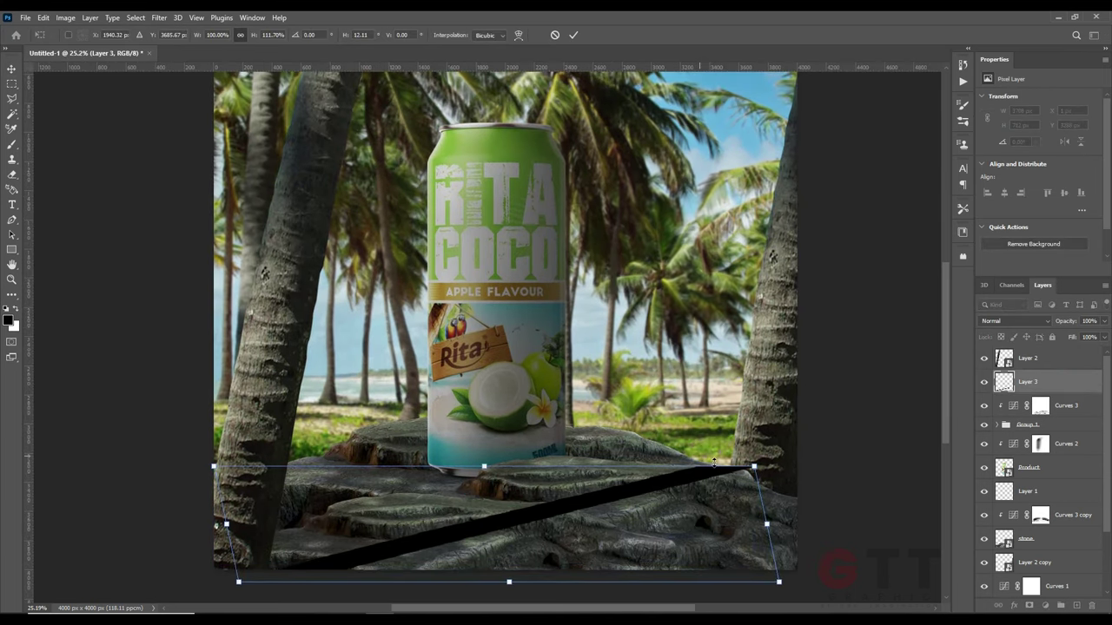
left_click_drag(769, 509, 777, 467)
key("Return")
Convert the band to a Smart Object at 100% opacity with an 80.1 px Gaussian Blur
left_click(159, 17)
right_click(1028, 381)
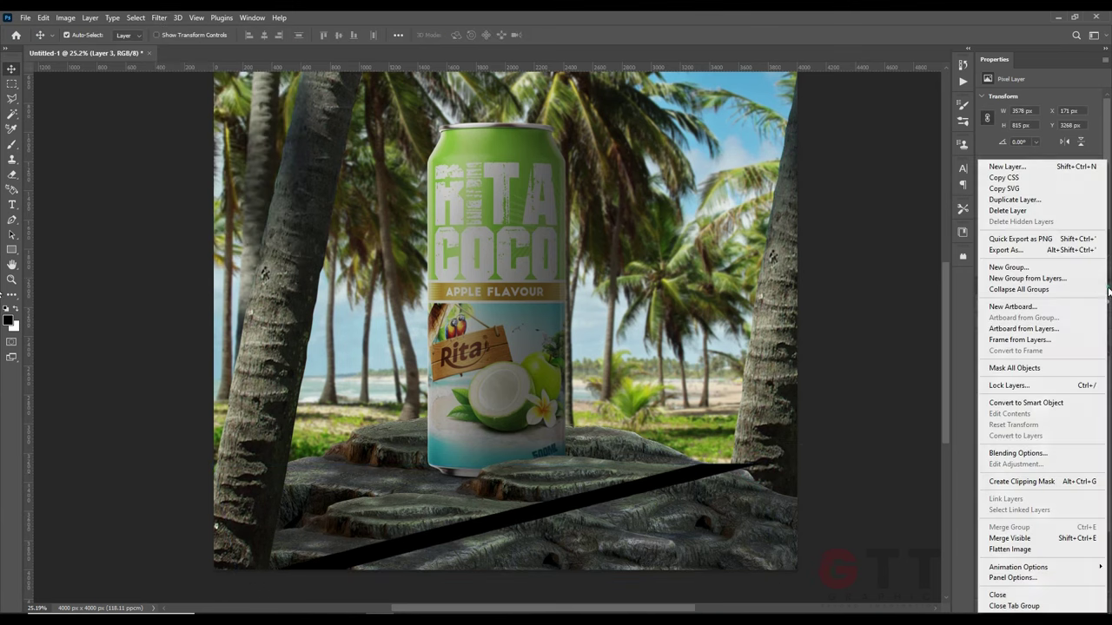
left_click(1051, 321)
left_click(159, 17)
left_click(324, 209)
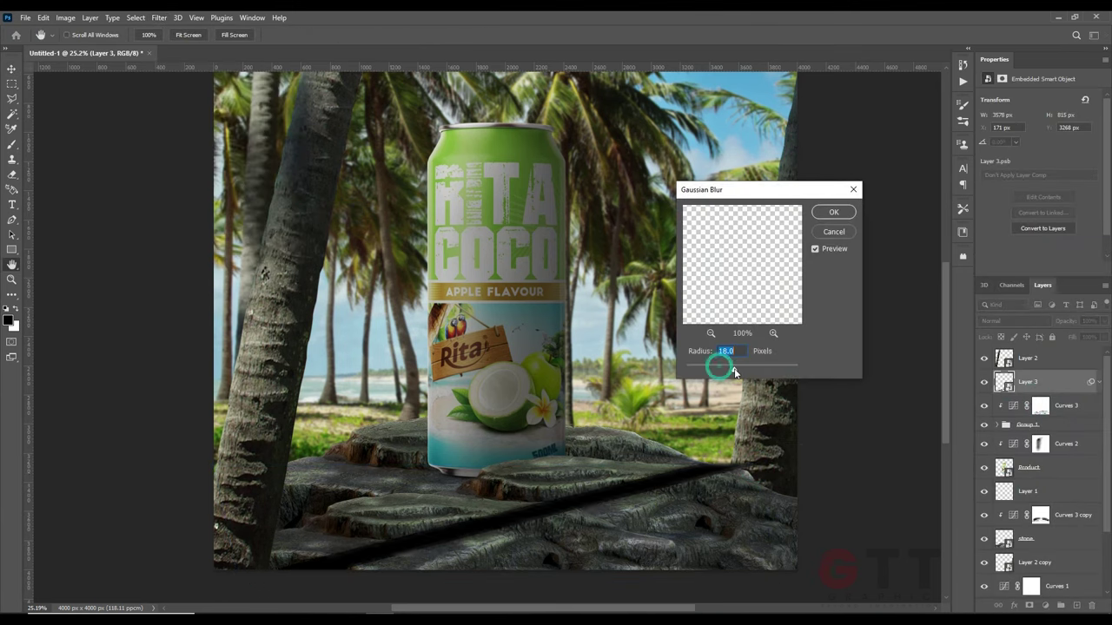
left_click_drag(734, 371, 747, 367)
left_click(833, 212)
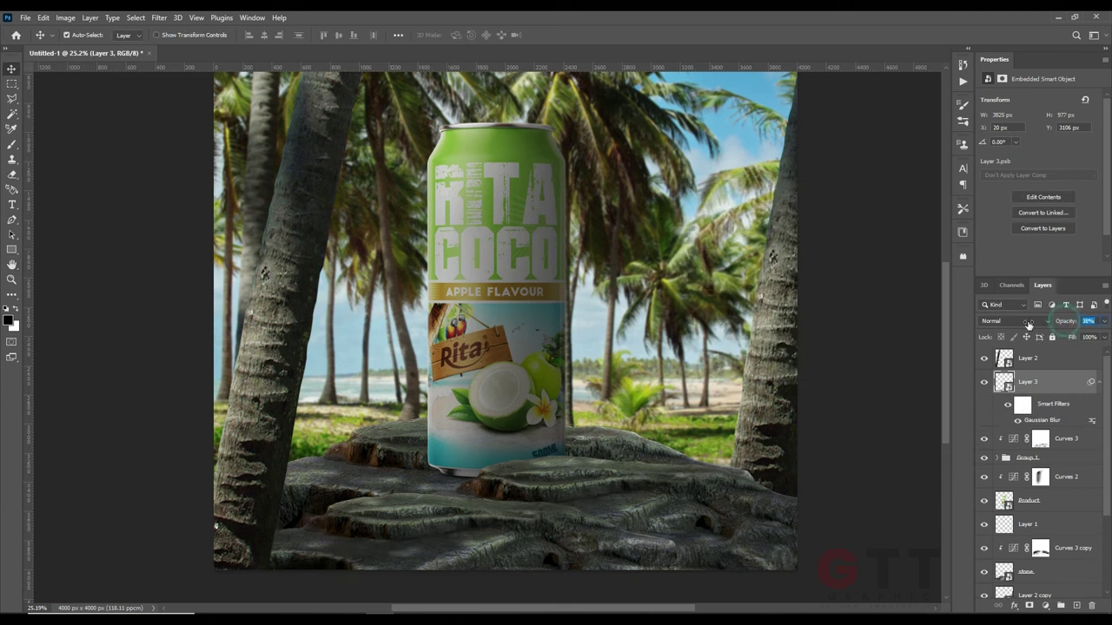
type("100")
key("Return")
double_click(1040, 422)
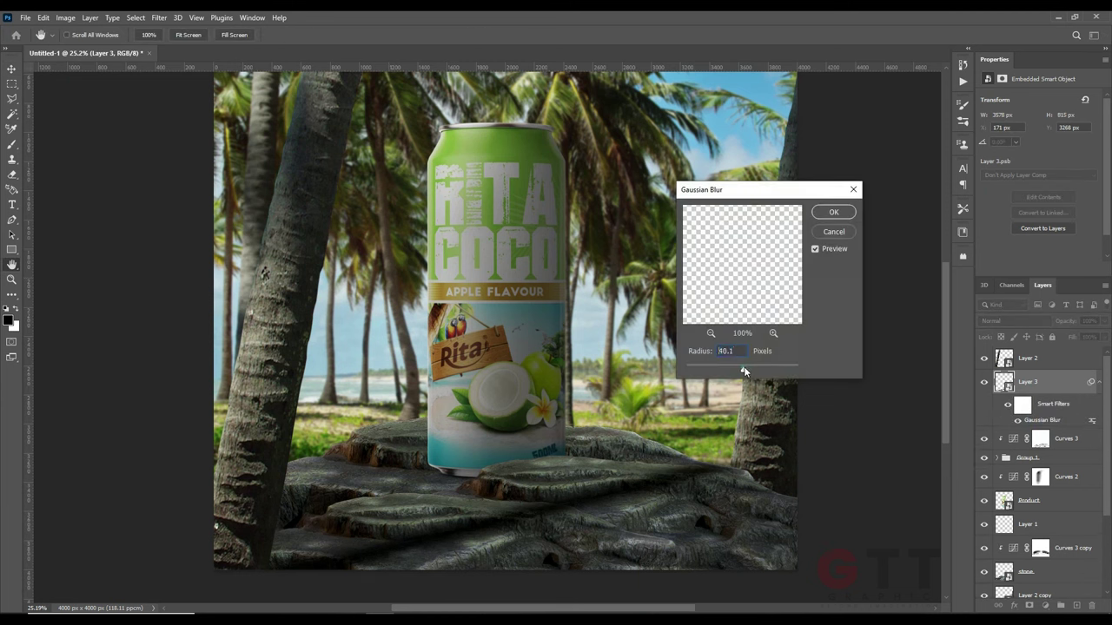
left_click(834, 214)
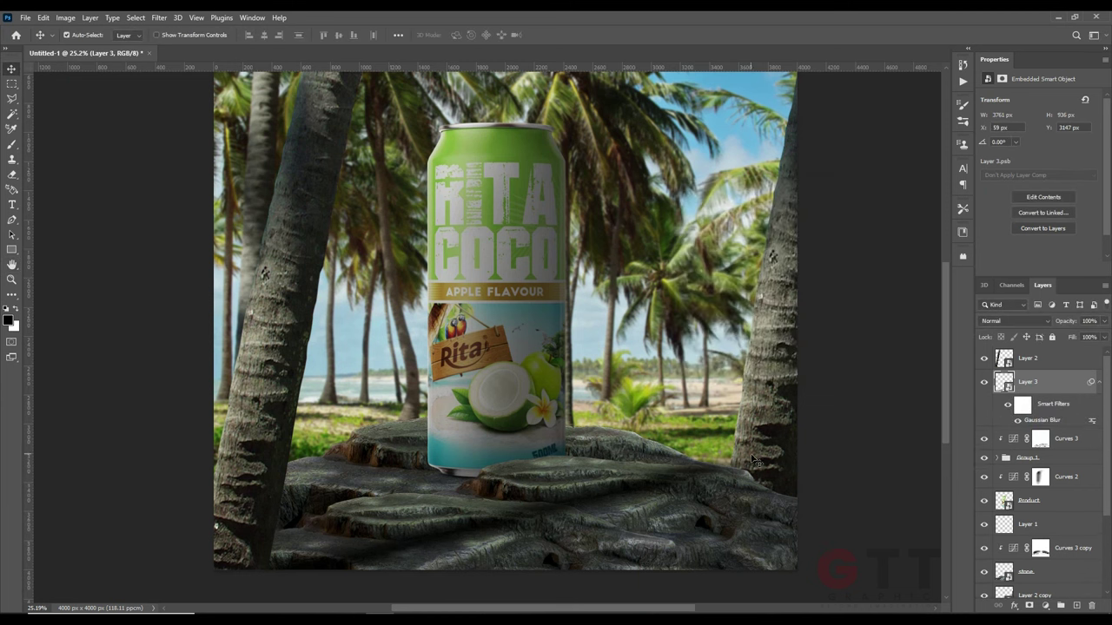
Skew the blurred shadow so it fits the stone ledges
scroll(754, 469, "down", 1)
key("ctrl+t")
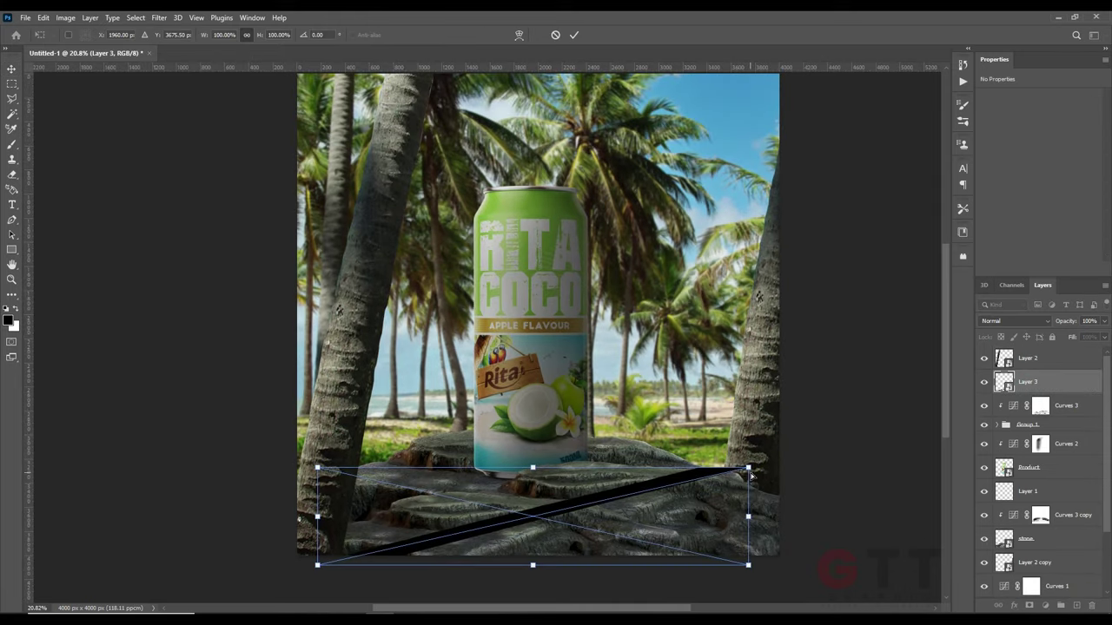
left_click_drag(551, 483, 552, 462)
left_click_drag(784, 500, 782, 479)
Commit the shadow's shape and lower the Curves 2 white point to darken the can
key("Return")
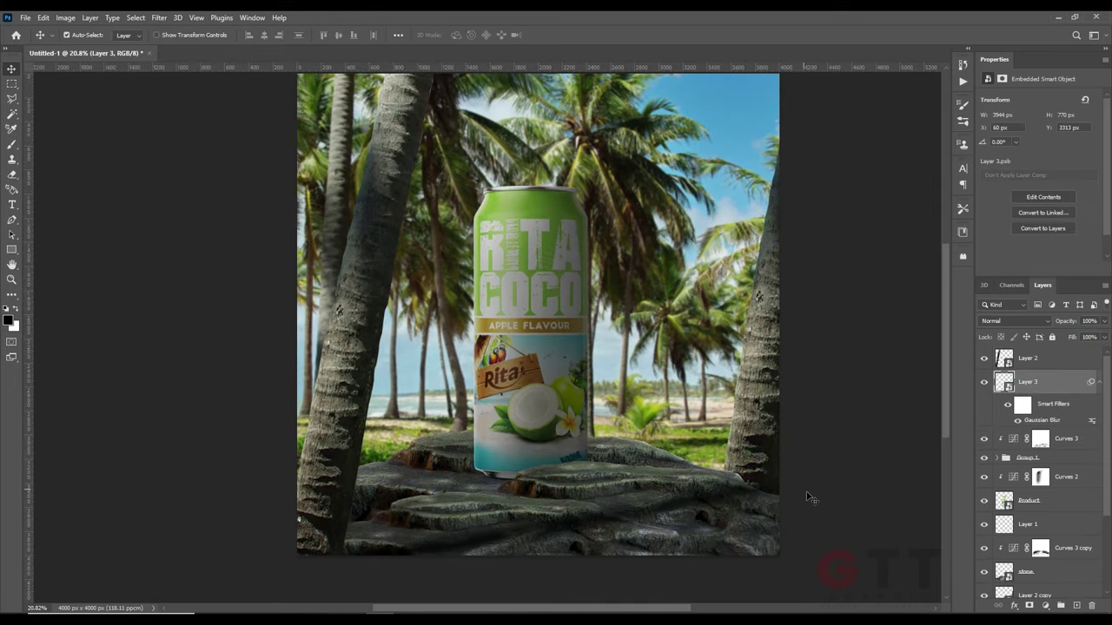
scroll(591, 519, "down", 1)
scroll(590, 520, "up", 1)
scroll(507, 419, "up", 1)
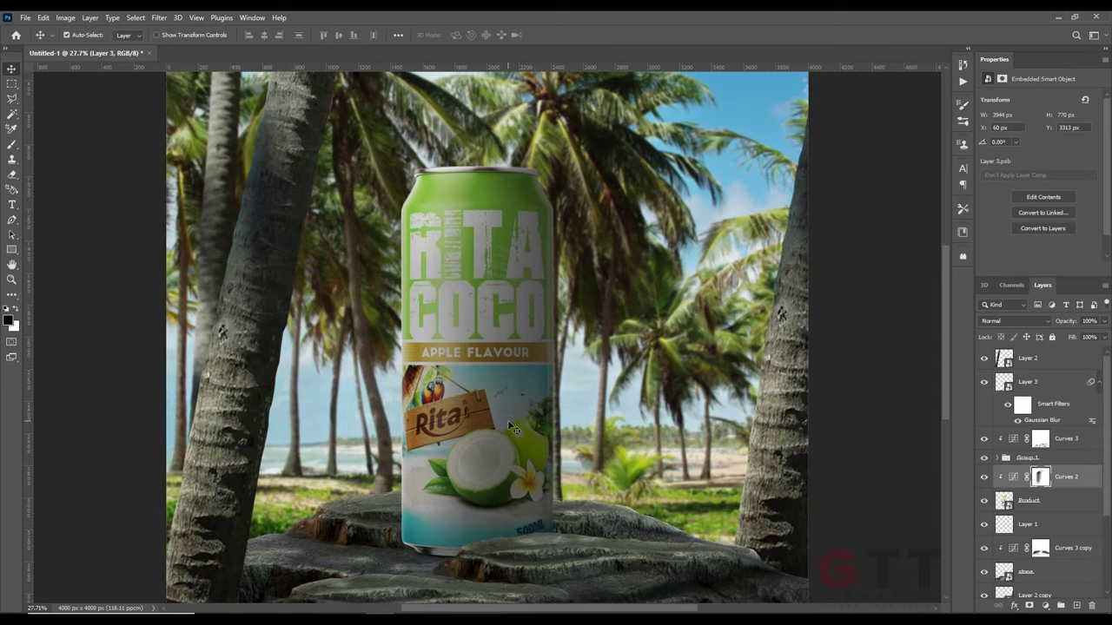
left_click(1004, 499)
scroll(535, 437, "up", 1)
left_click(1039, 476)
left_click_drag(1092, 127, 1094, 186)
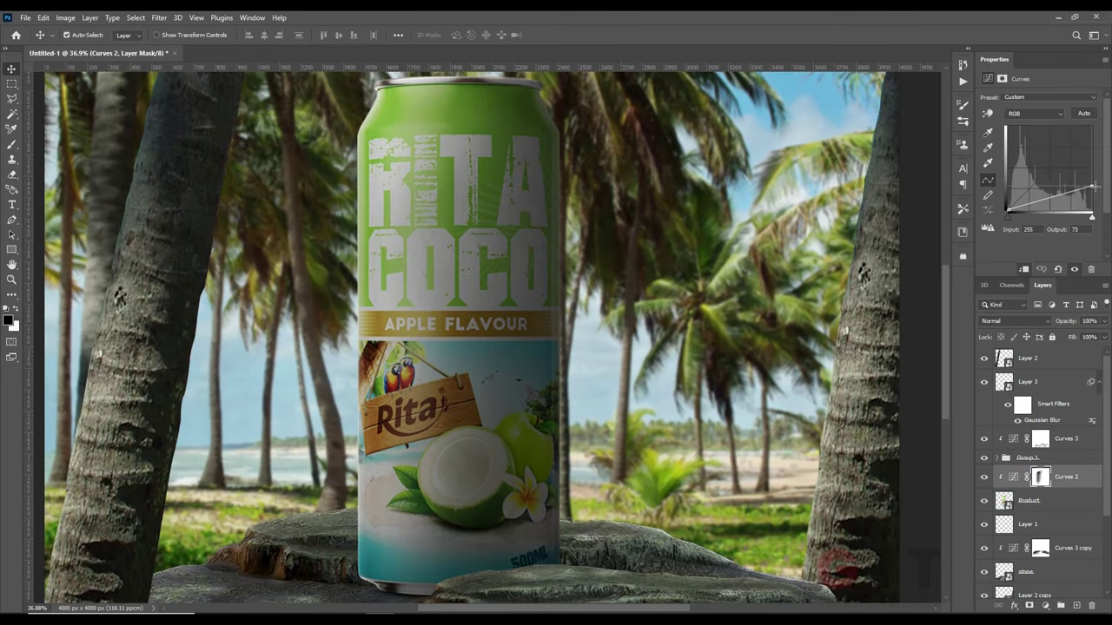
Load the can outline, add Layer 4 below Curves 2, and set a soft 100 px brush
left_click(1004, 499)
left_click(1004, 500, "ctrl")
left_click(1076, 605)
key("b")
left_click(72, 35)
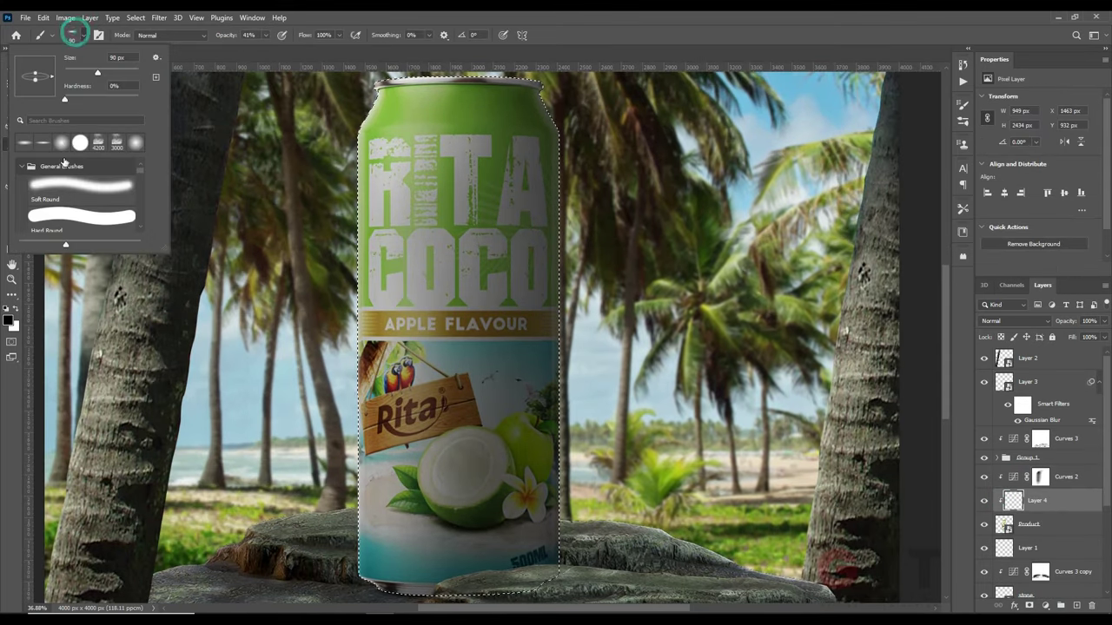
scroll(372, 243, "down", 1)
key("bracketright")
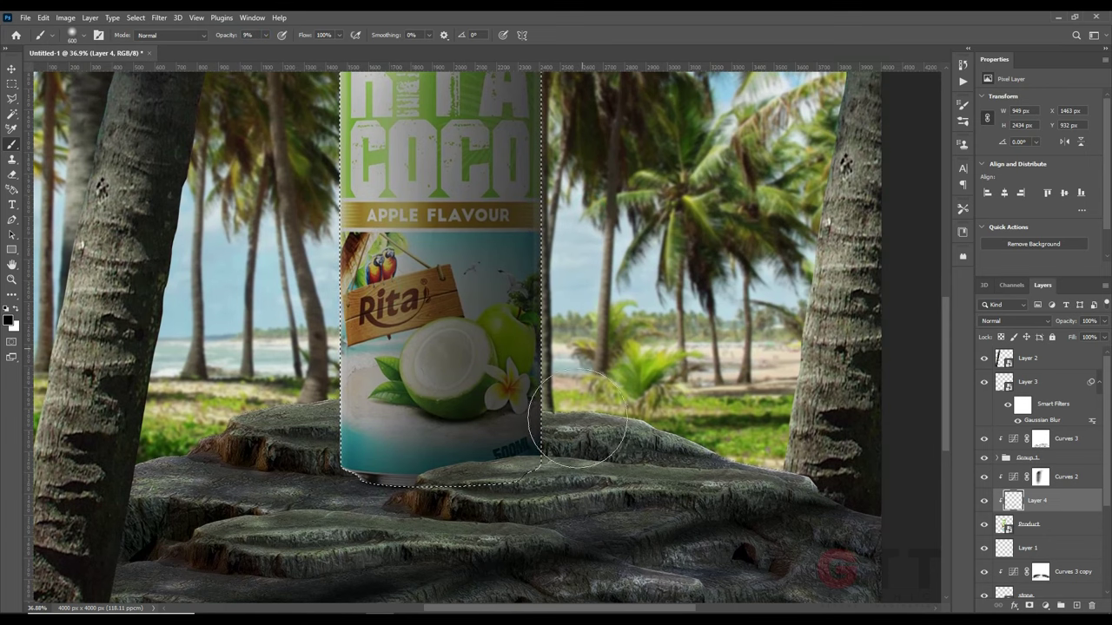
scroll(578, 421, "down", 1)
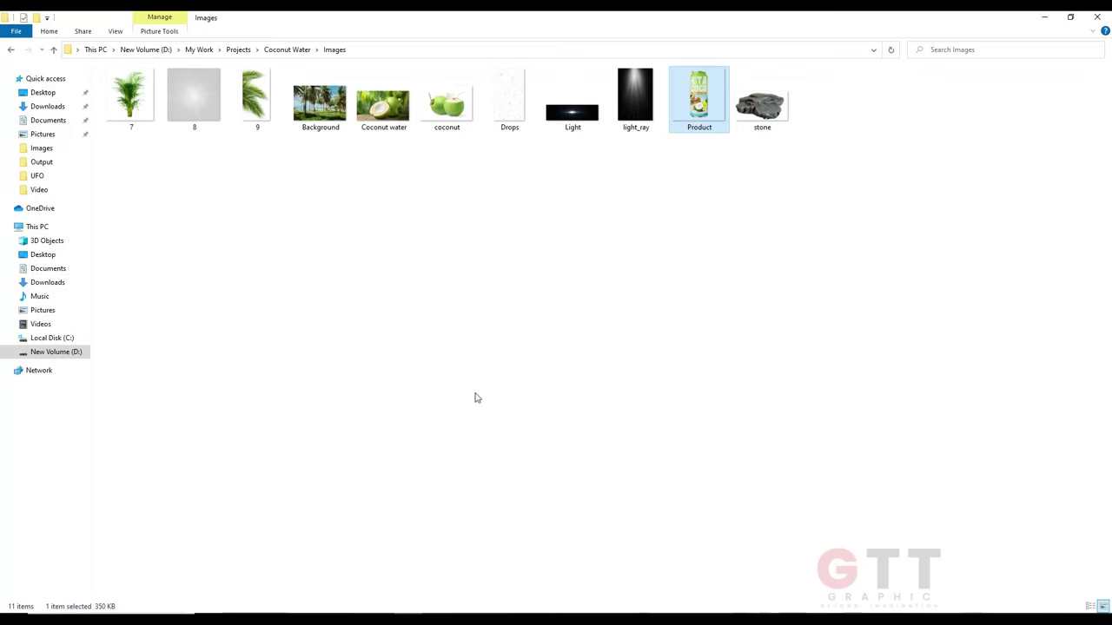
Import Drops.png over the can and duplicate the Drops layer
mouse_move(509, 99)
left_mouse_down()
mouse_move(391, 582)
mouse_move(474, 397)
left_mouse_up()
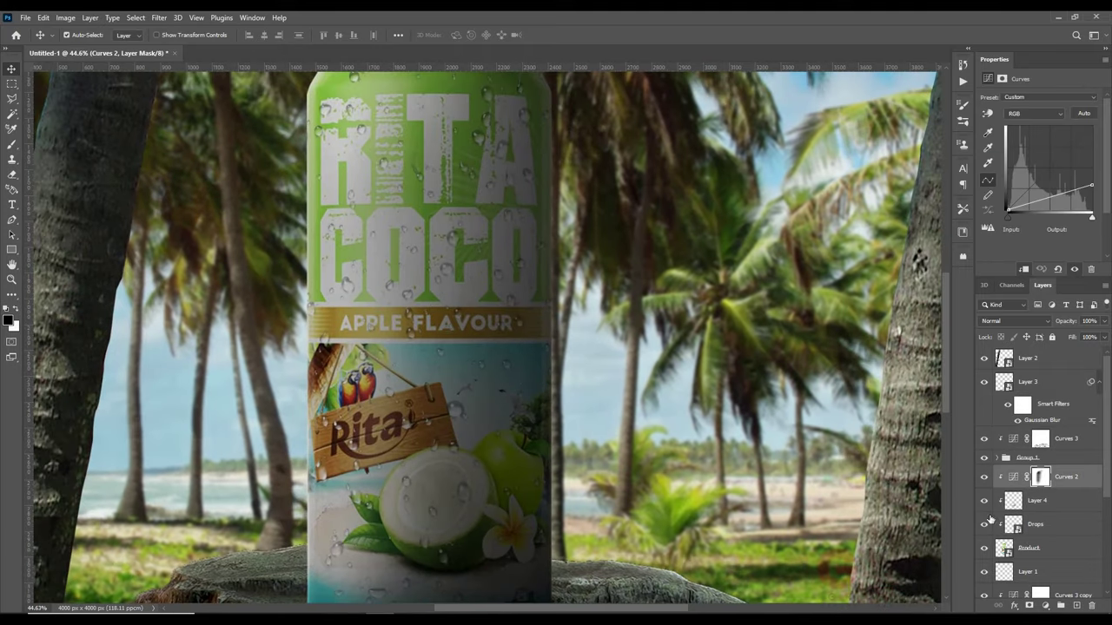
left_click(1038, 524)
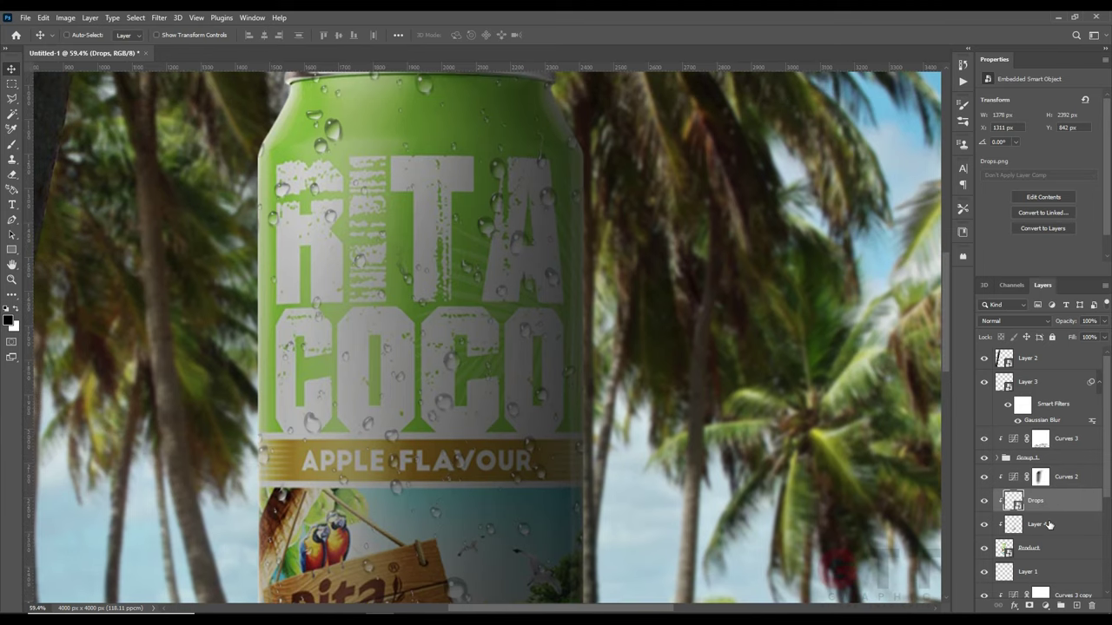
key("ctrl+j")
left_click(1039, 521, "shift")
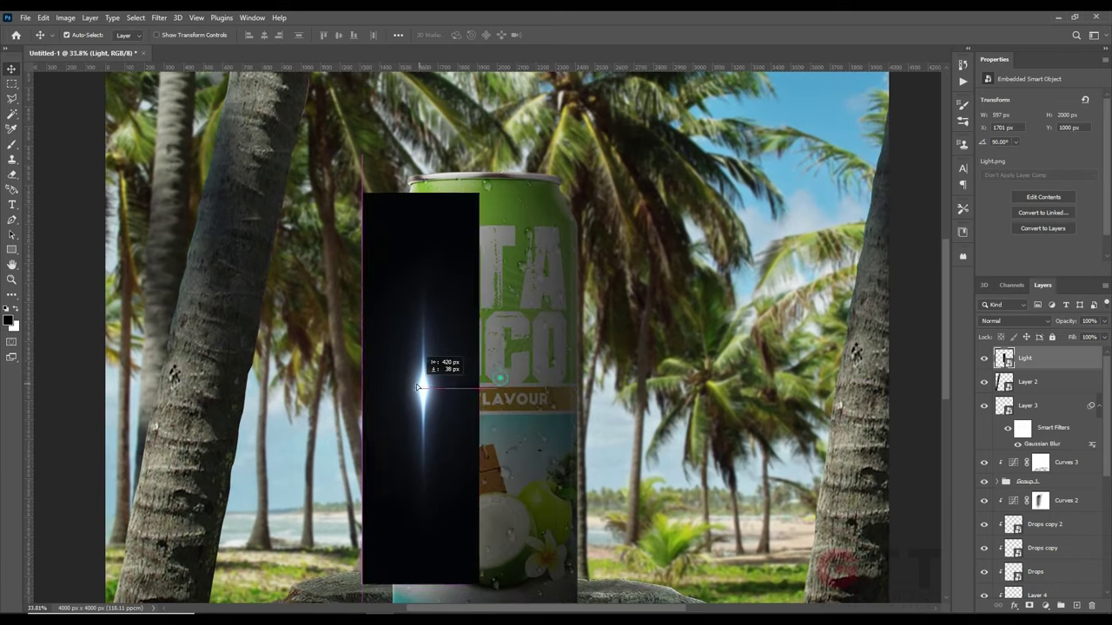
Set the Light layer to Screen, mask it, and narrow the glint onto the can's label
left_click(1012, 320)
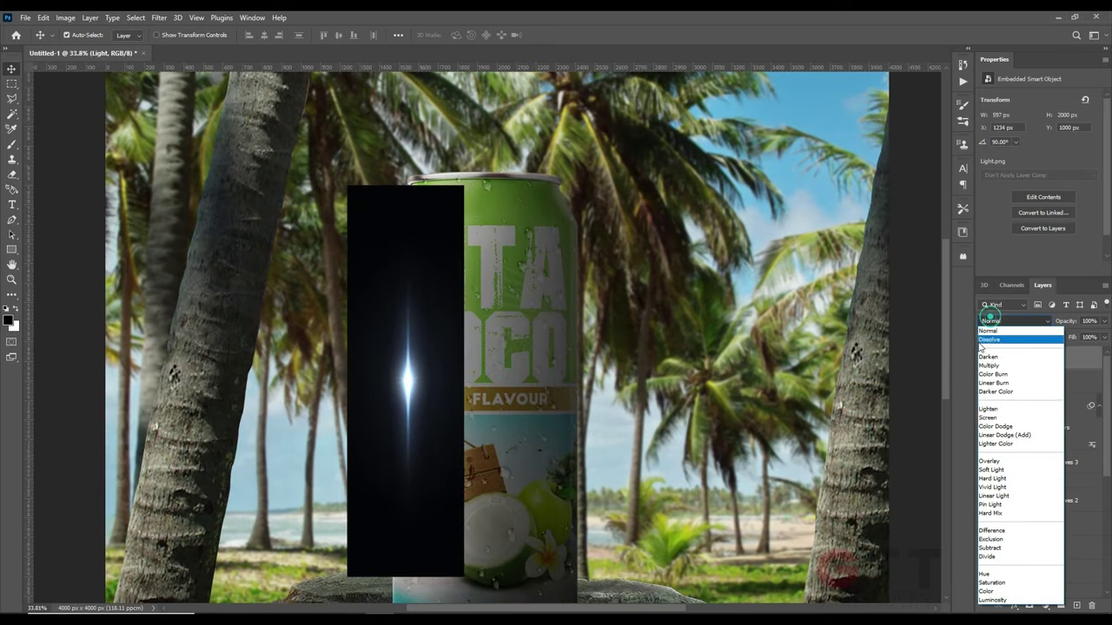
left_click(999, 402)
left_click_drag(443, 402, 426, 402)
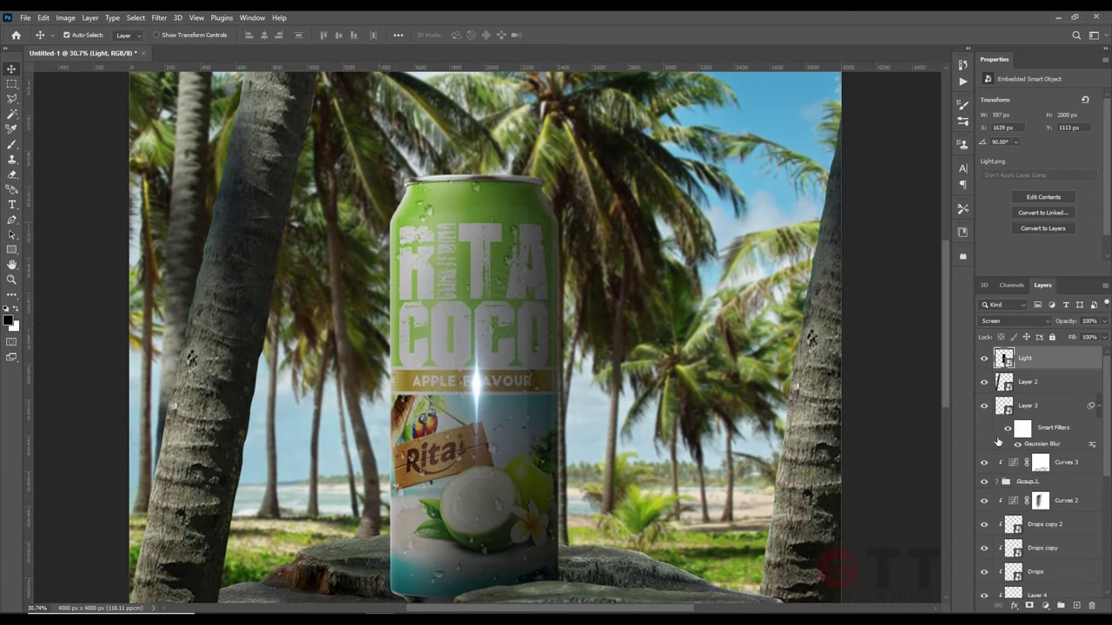
key("b")
scroll(556, 305, "down", 3)
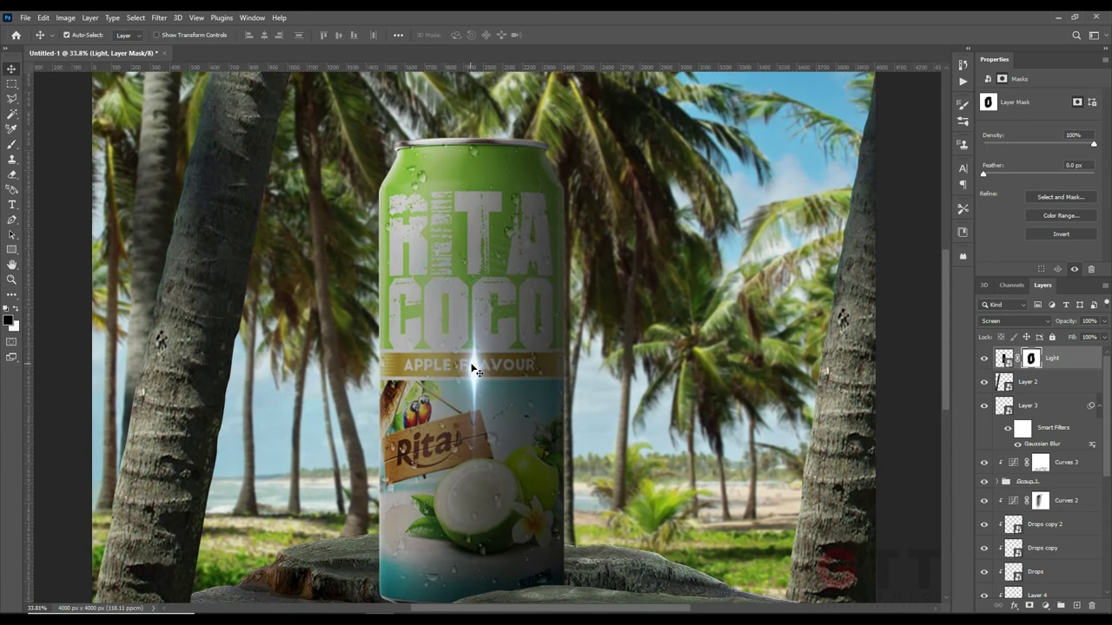
mouse_move(473, 327)
left_mouse_down()
mouse_move(384, 327)
mouse_move(384, 343)
left_mouse_up()
key("ctrl+t")
key("Return")
Duplicate the Light layer and lay the copy as a level horizontal flare across the can's rim
scroll(384, 343, "up", 1)
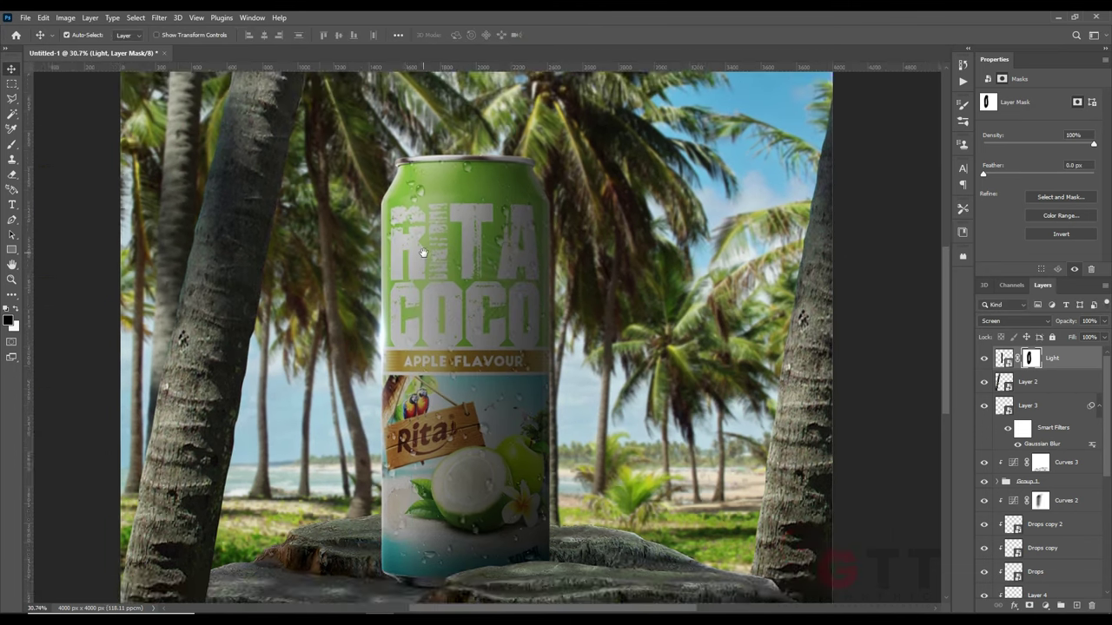
key("ctrl+j")
key("ctrl+t")
scroll(378, 345, "up", 2)
left_click_drag(378, 346, 434, 310)
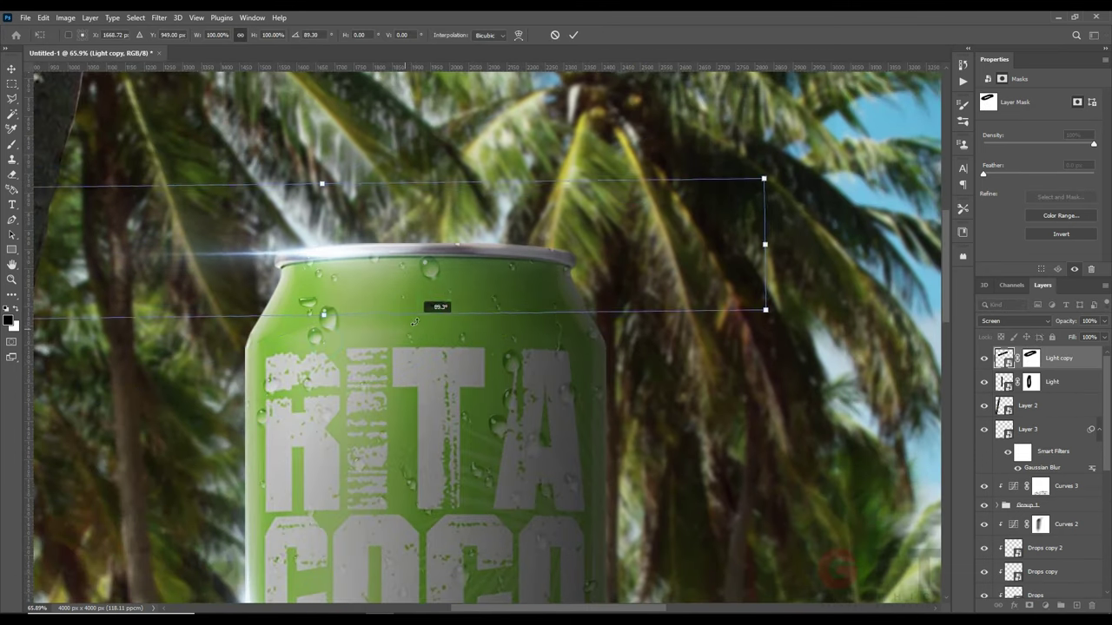
mouse_move(712, 223)
left_mouse_down()
mouse_move(423, 260)
mouse_move(608, 281)
left_mouse_up()
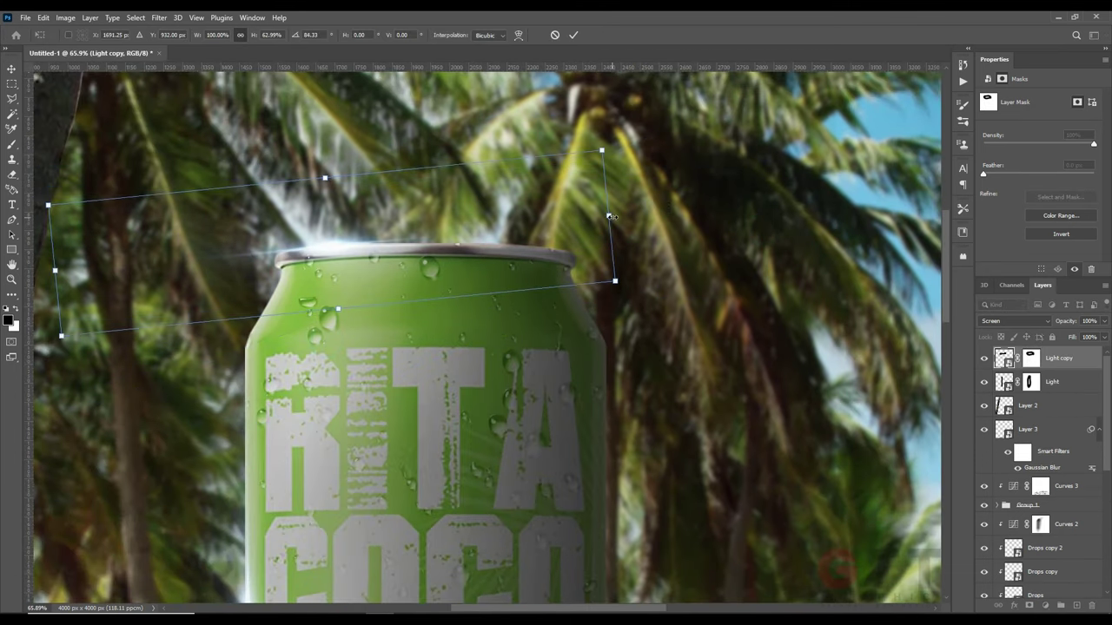
mouse_move(677, 209)
left_mouse_down()
mouse_move(323, 196)
mouse_move(334, 248)
left_mouse_up()
key("Return")
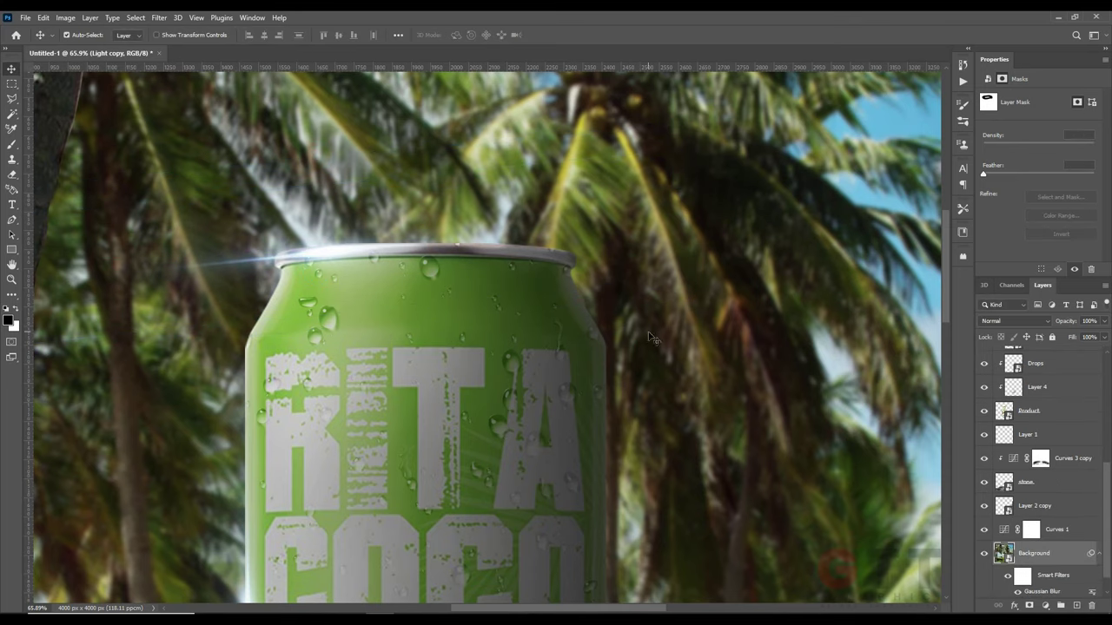
key("ctrl+t")
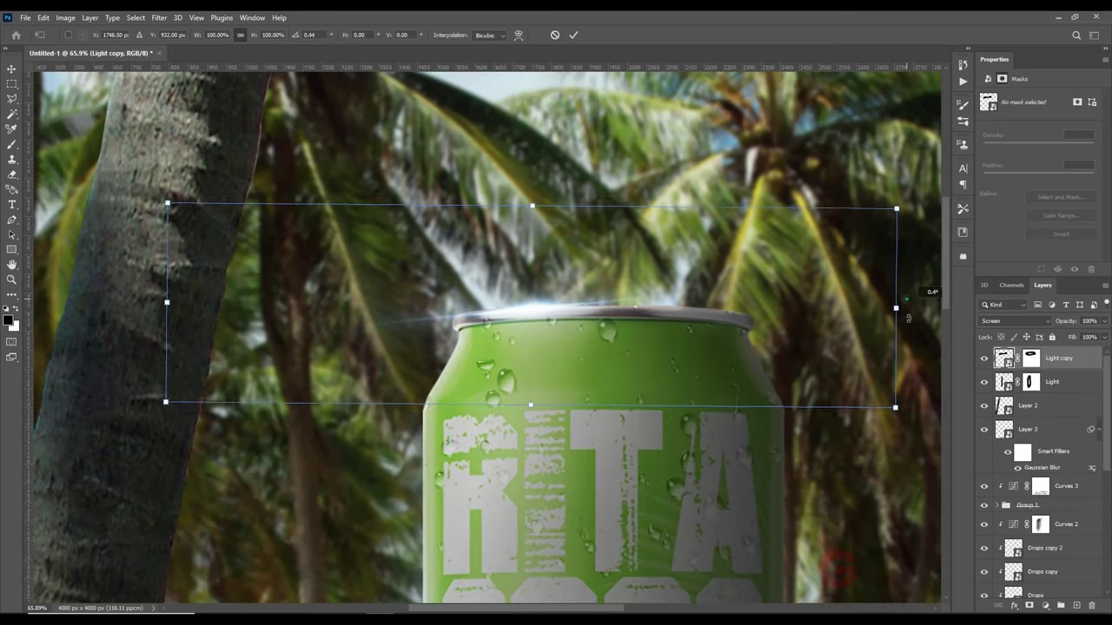
left_click_drag(657, 316, 618, 325)
key("Return")
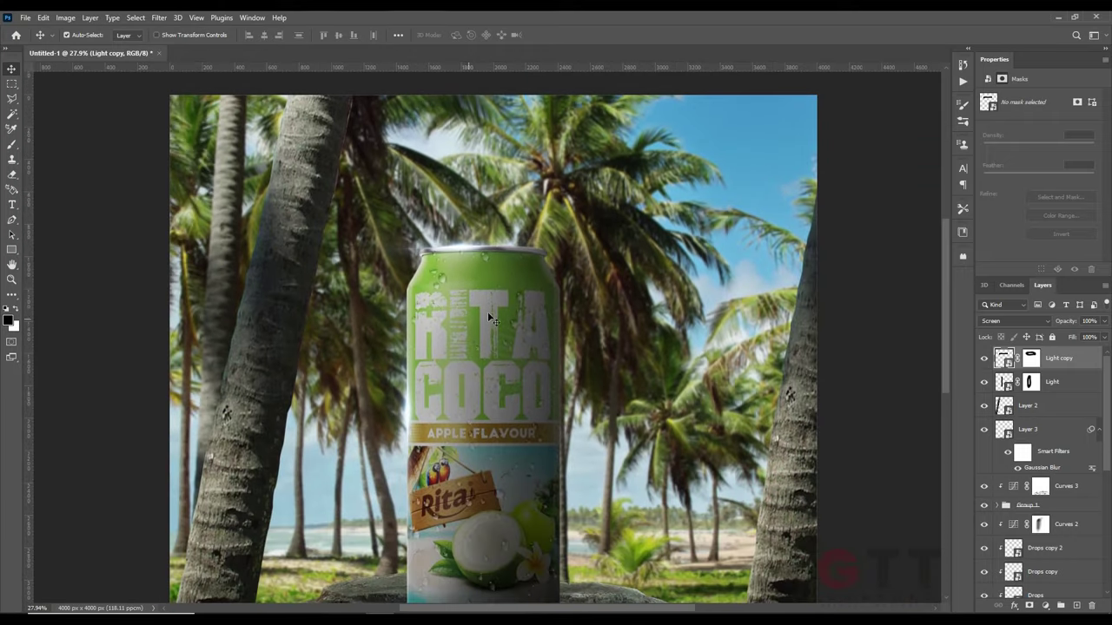
Stretch the vertical light glint taller and wider over the can
scroll(411, 347, "up", 3)
scroll(411, 347, "down", 3)
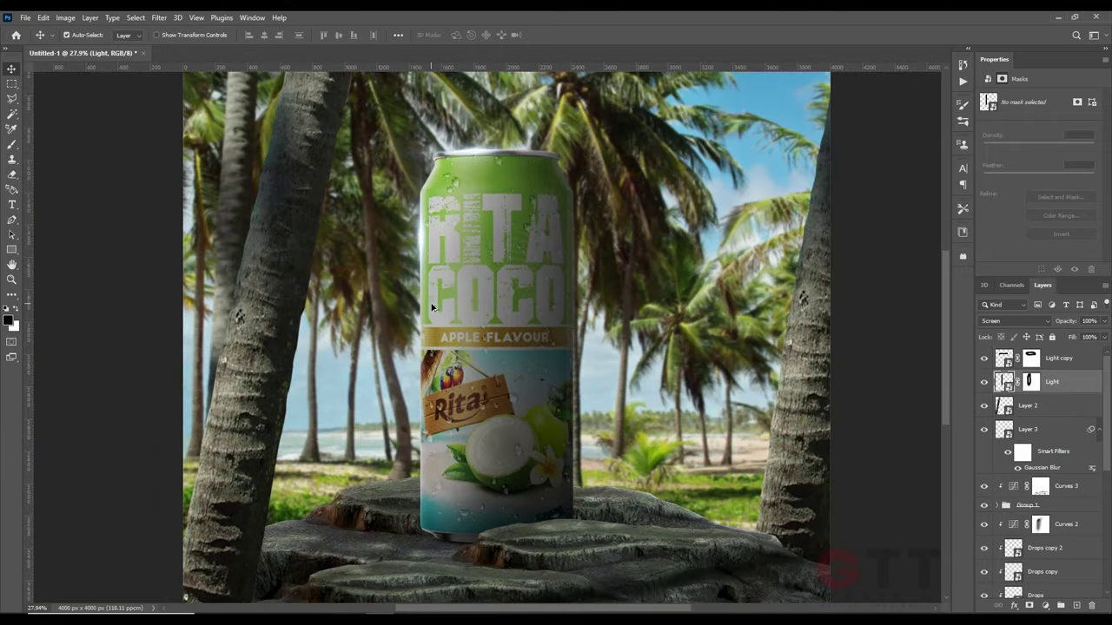
key("ctrl+t")
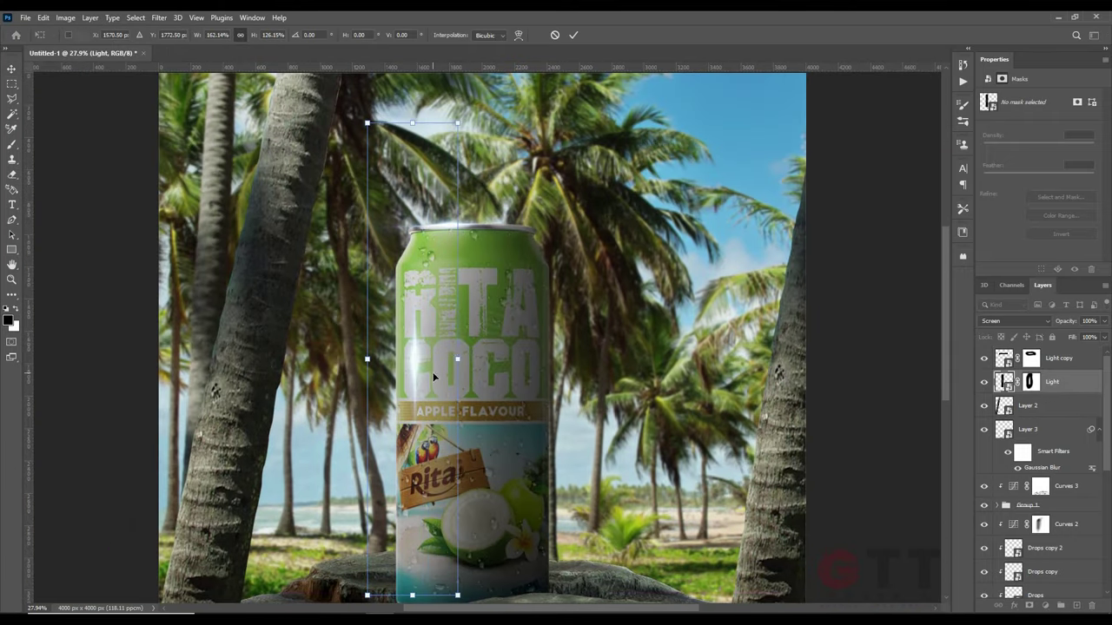
left_click_drag(394, 513, 414, 330)
key("Return")
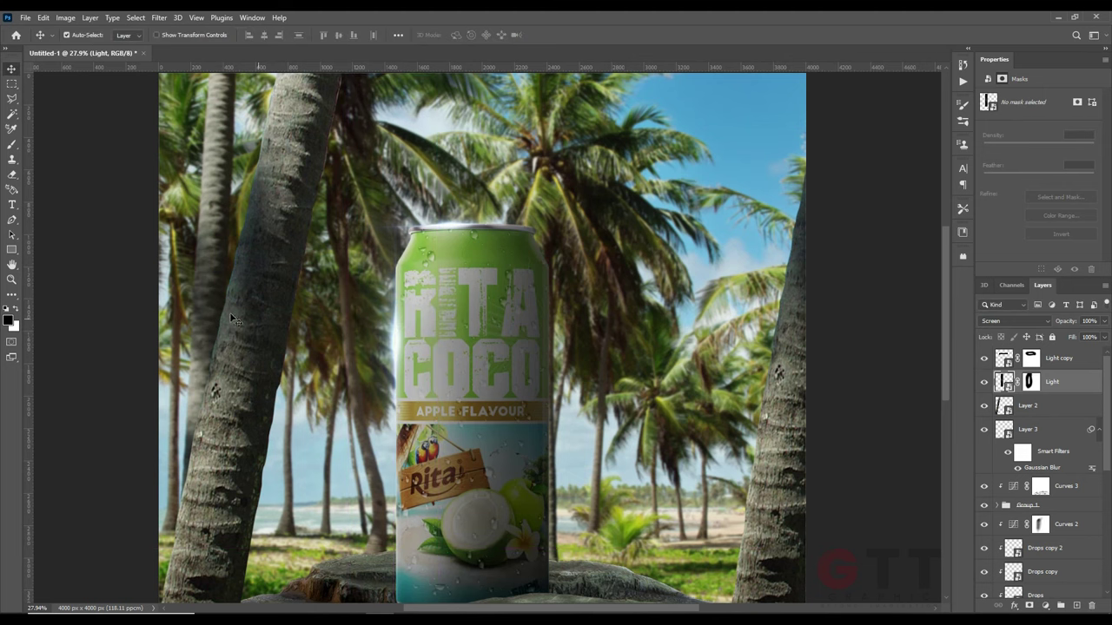
scroll(451, 314, "down", 2)
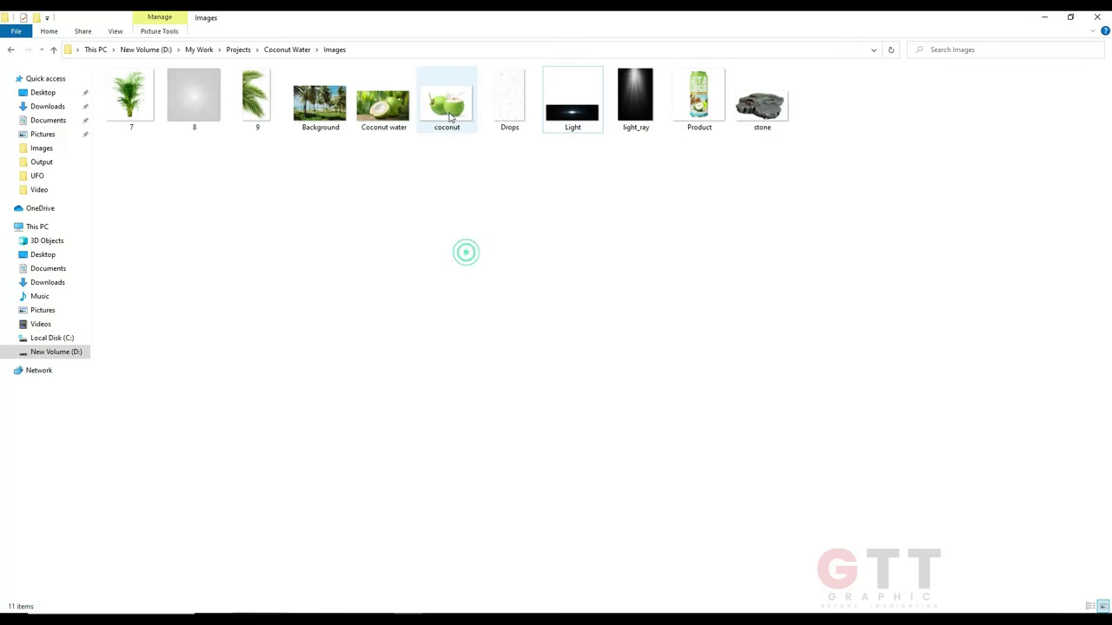
scroll(534, 365, "up", 3)
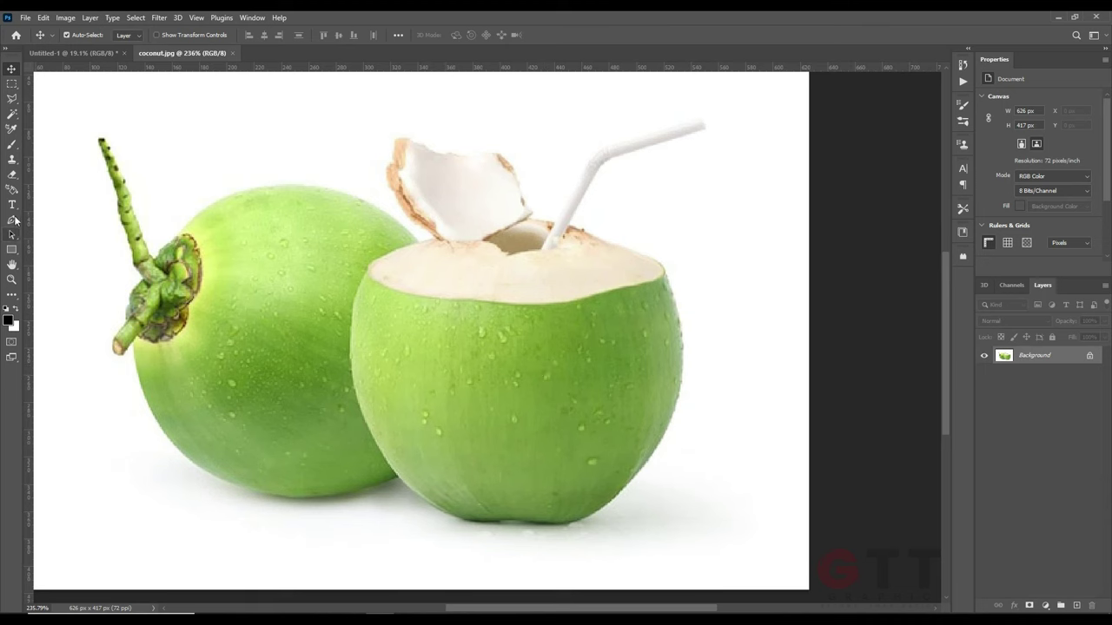
left_click(13, 220)
scroll(452, 504, "up", 1)
Trace a closed Pen path around the opened coconut, its lid piece and straw
left_click(463, 525)
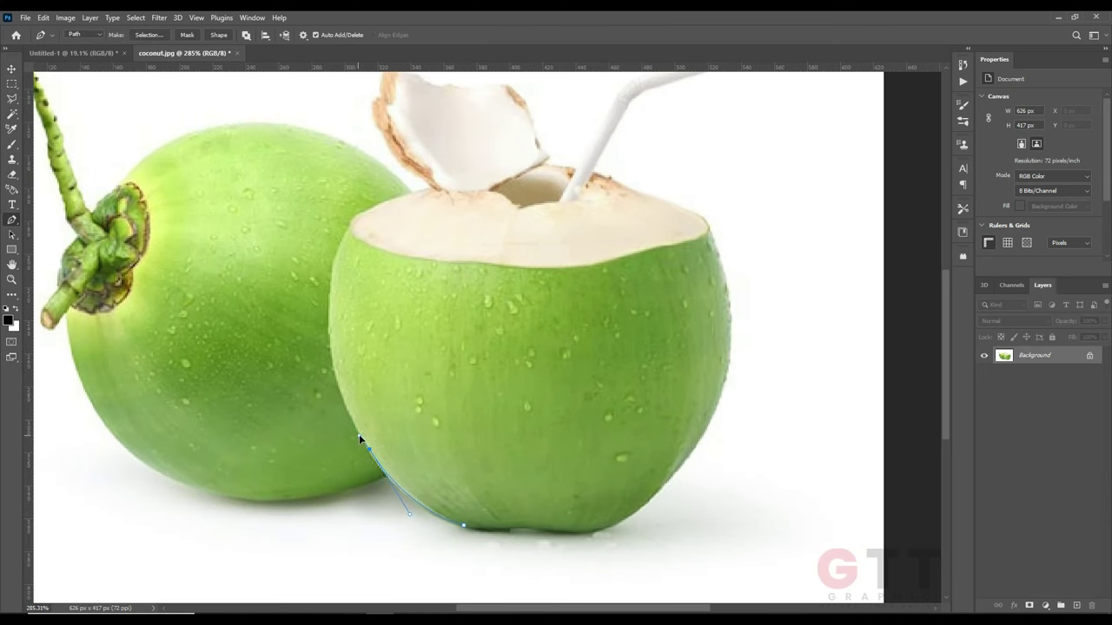
scroll(337, 269, "up", 2)
left_click_drag(340, 365, 380, 352)
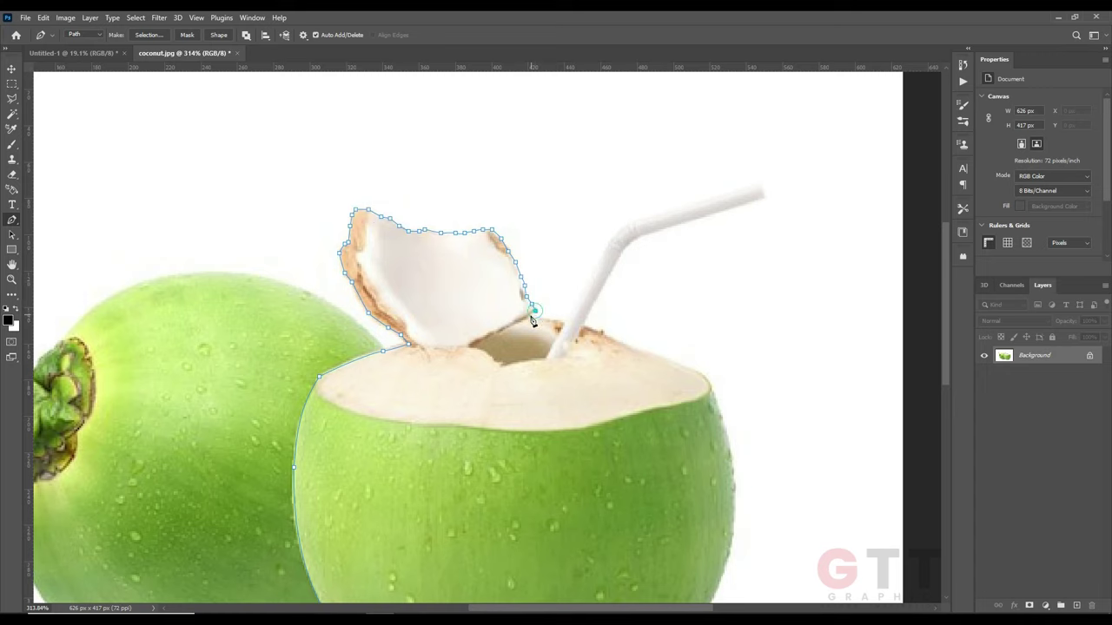
left_click(565, 322)
scroll(565, 322, "up", 1)
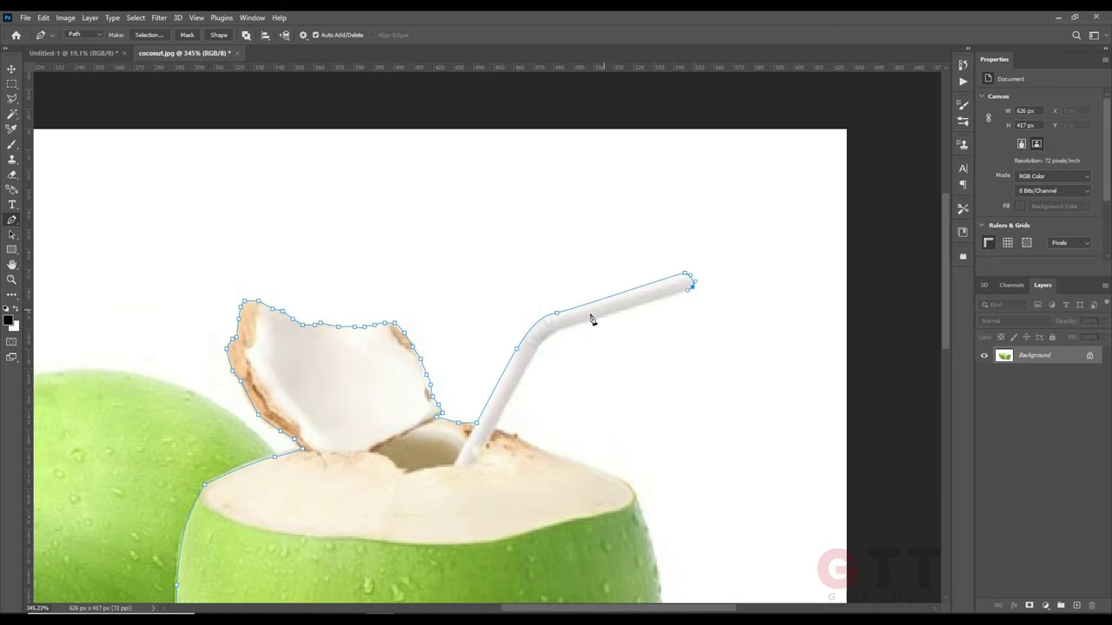
left_click(449, 356)
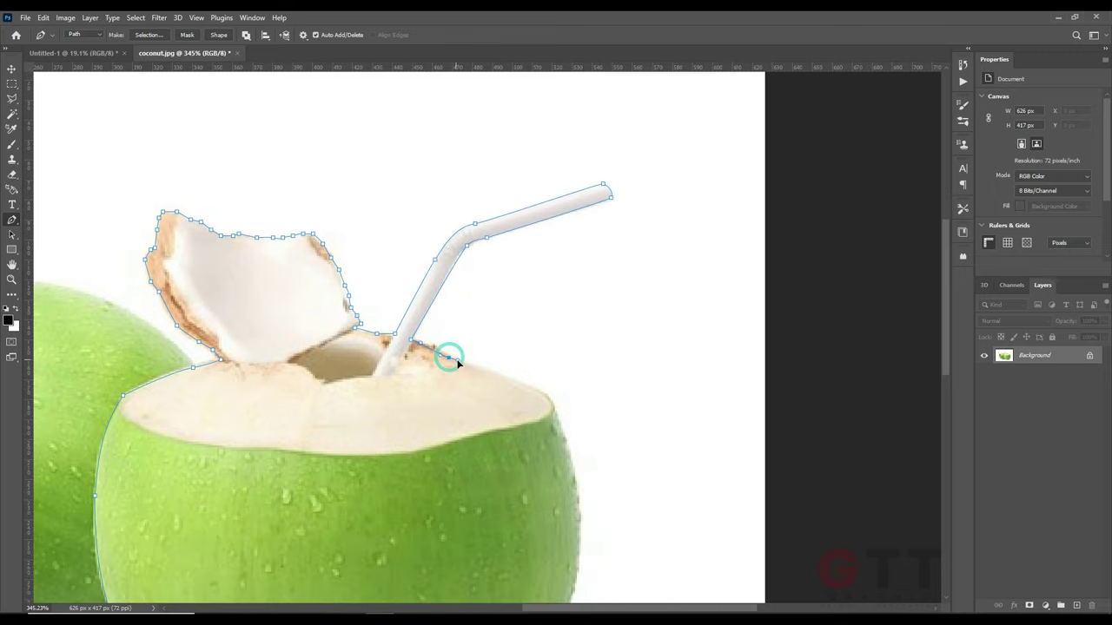
scroll(559, 416, "down", 5)
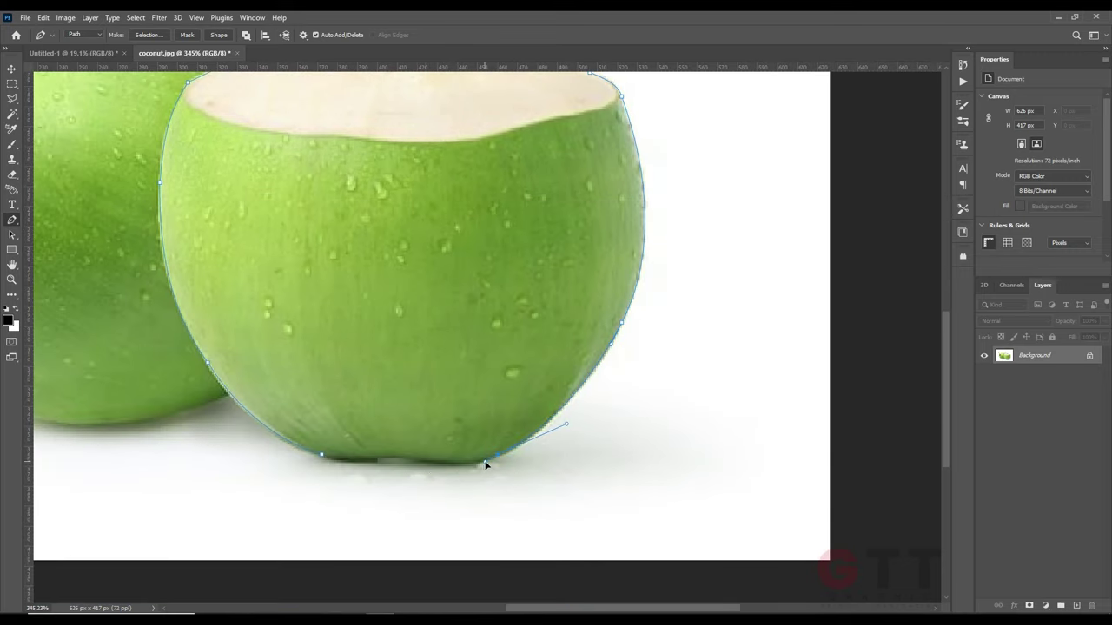
left_click(323, 457)
Turn the path into a selection and copy the coconut onto new Layer 5
key("ctrl+Return")
key("ctrl+0")
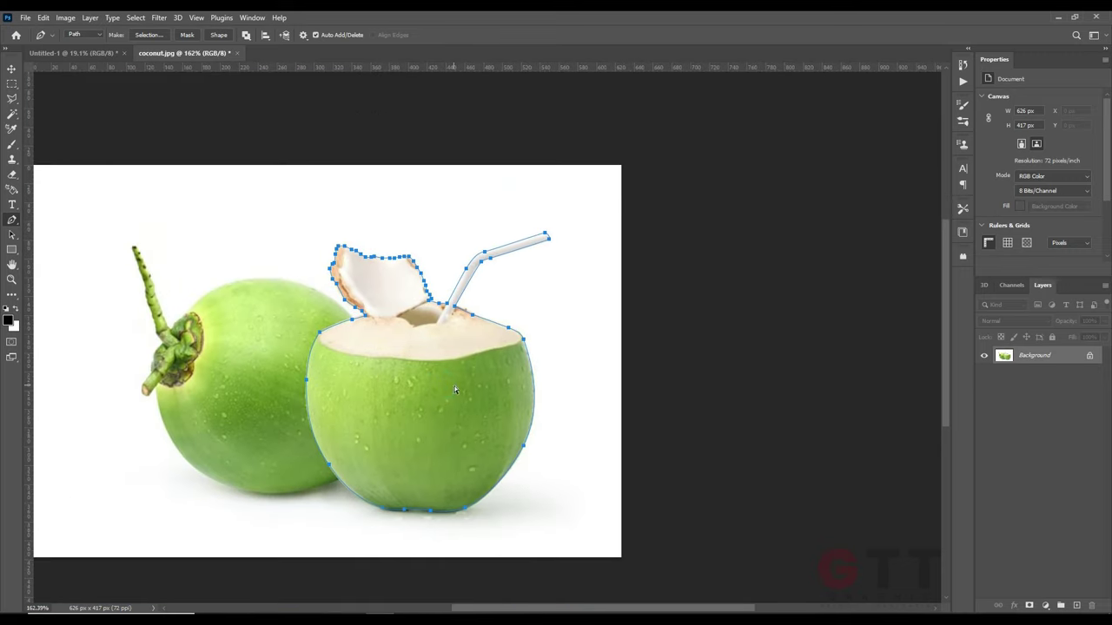
key("v")
key("ctrl+j")
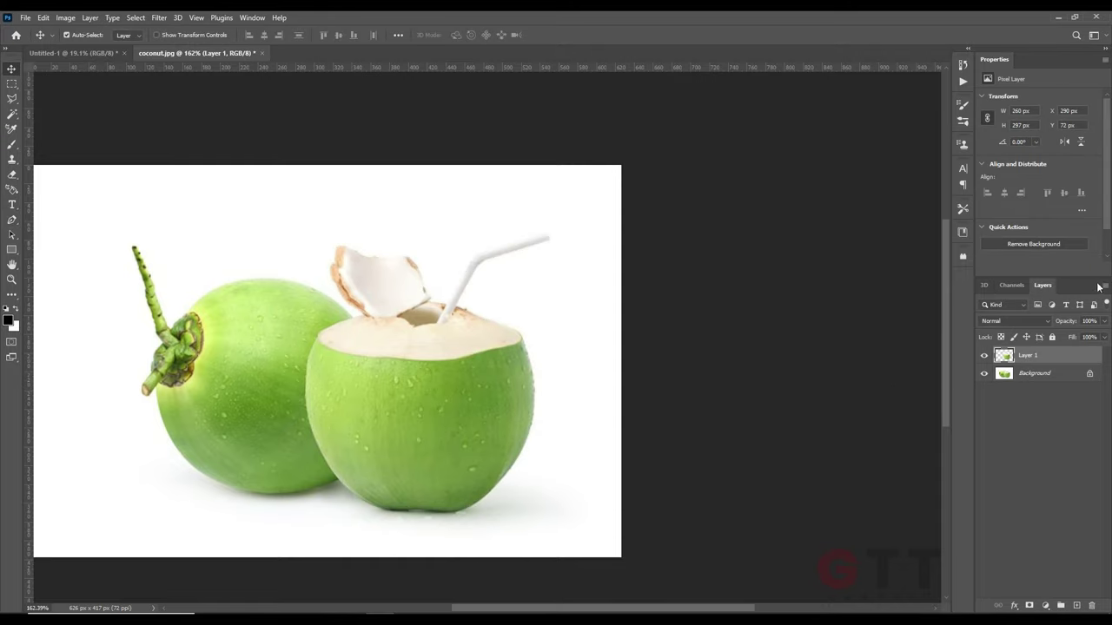
right_click(1029, 355)
left_click(1017, 402)
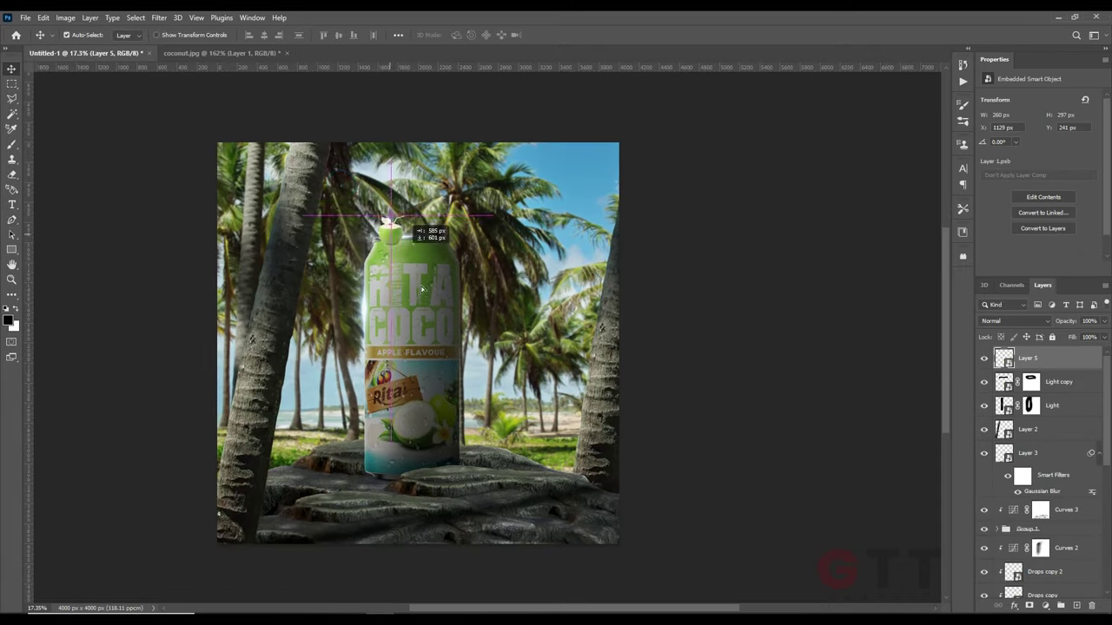
Bring the coconut into Untitled-1 and tilt it about 17° beside the can
left_click_drag(96, 53, 447, 397)
key("ctrl+t")
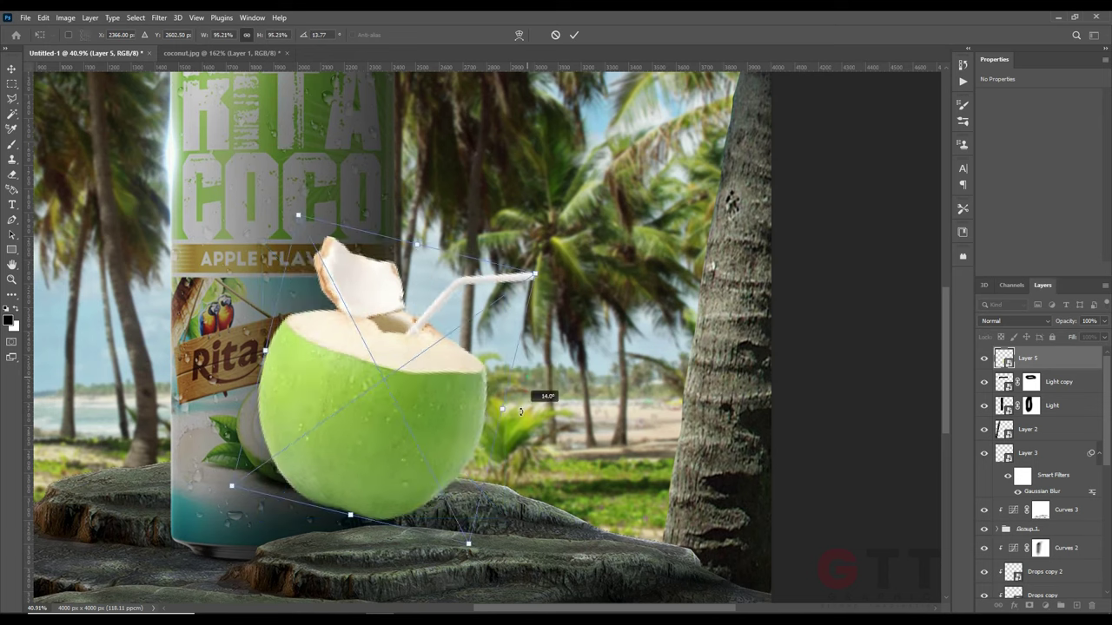
left_click_drag(510, 412, 447, 381)
key("Return")
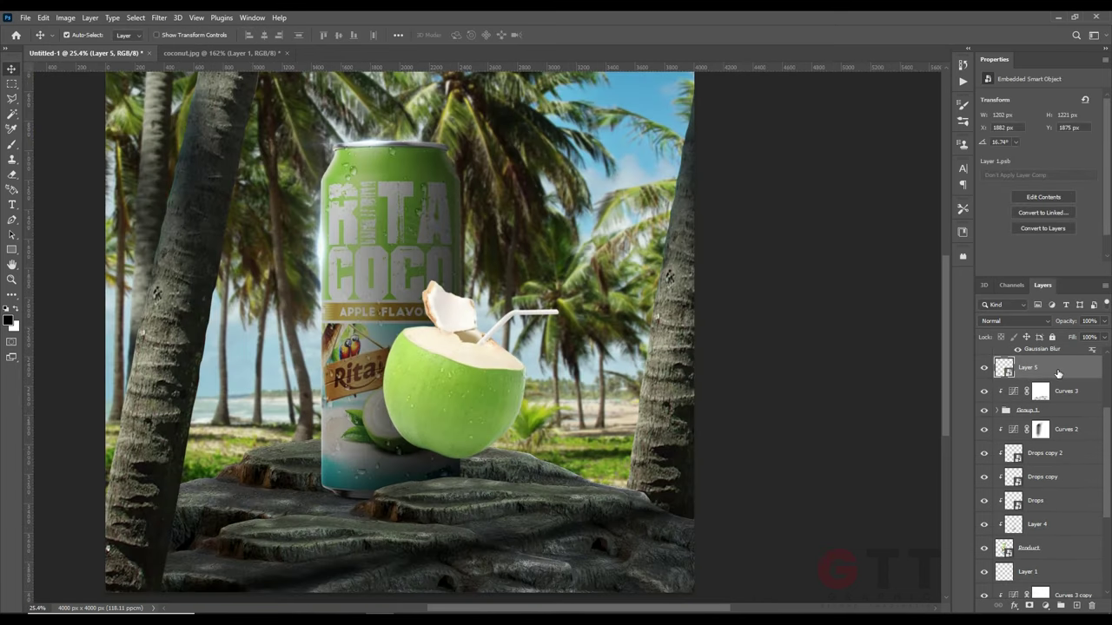
Move the coconut layer below Product and nudge it against the can's right side
left_click_drag(1027, 357, 1028, 543)
scroll(481, 402, "up", 5)
left_click_drag(532, 374, 557, 363)
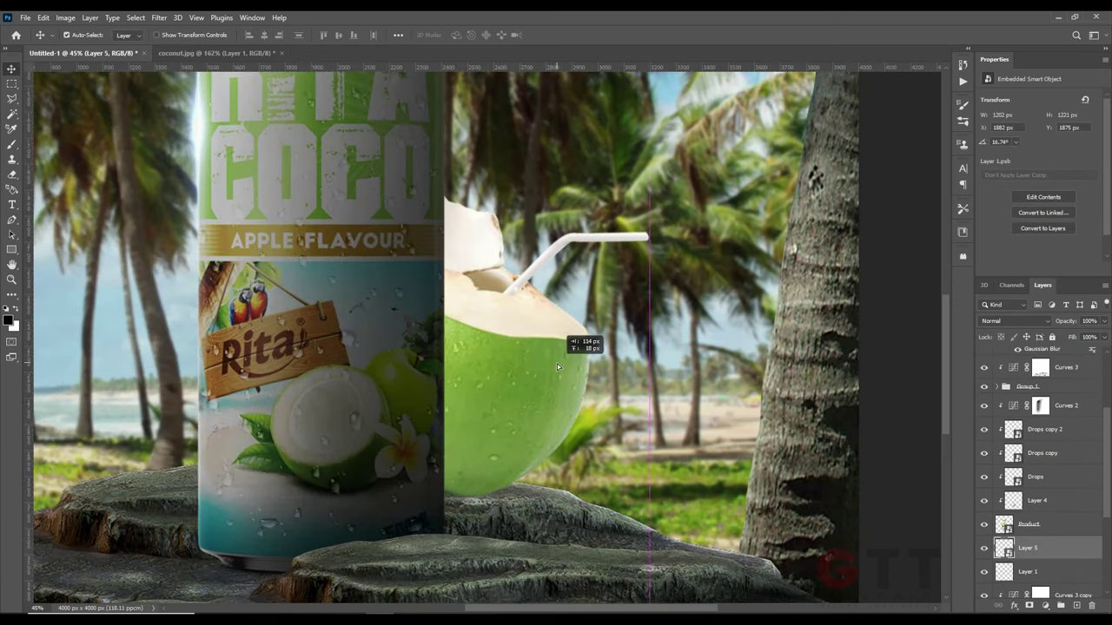
scroll(556, 363, "down", 3)
scroll(558, 362, "up", 1)
scroll(557, 362, "up", 1)
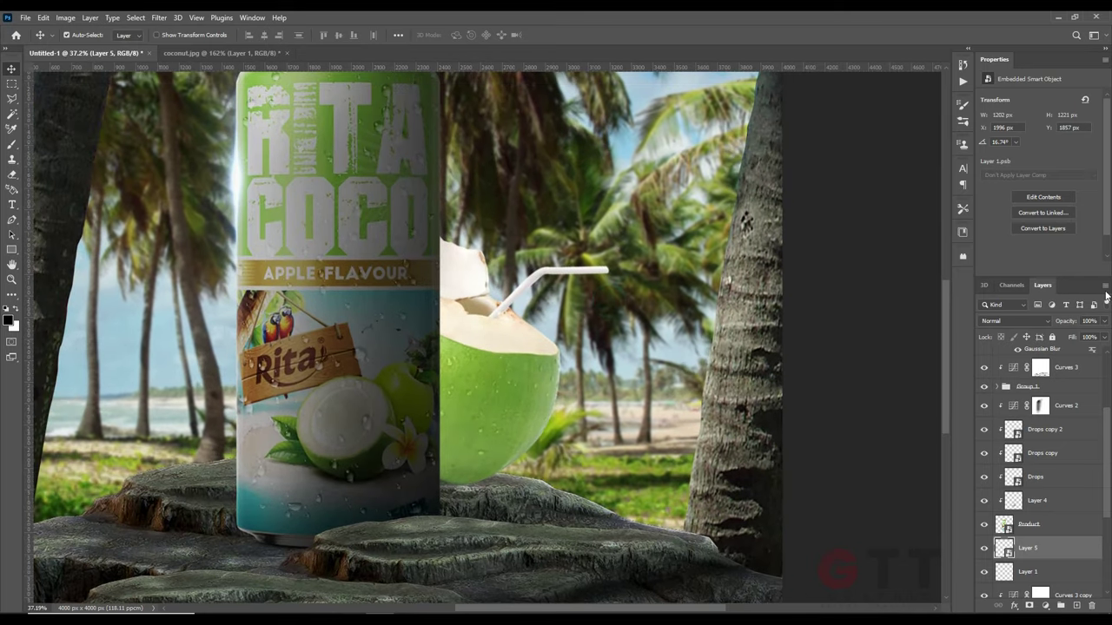
right_click(1027, 549)
left_click(968, 391)
Add Curves 4 clipped to the coconut, lowering its white output to 83
left_click(1043, 605)
left_click(1054, 455)
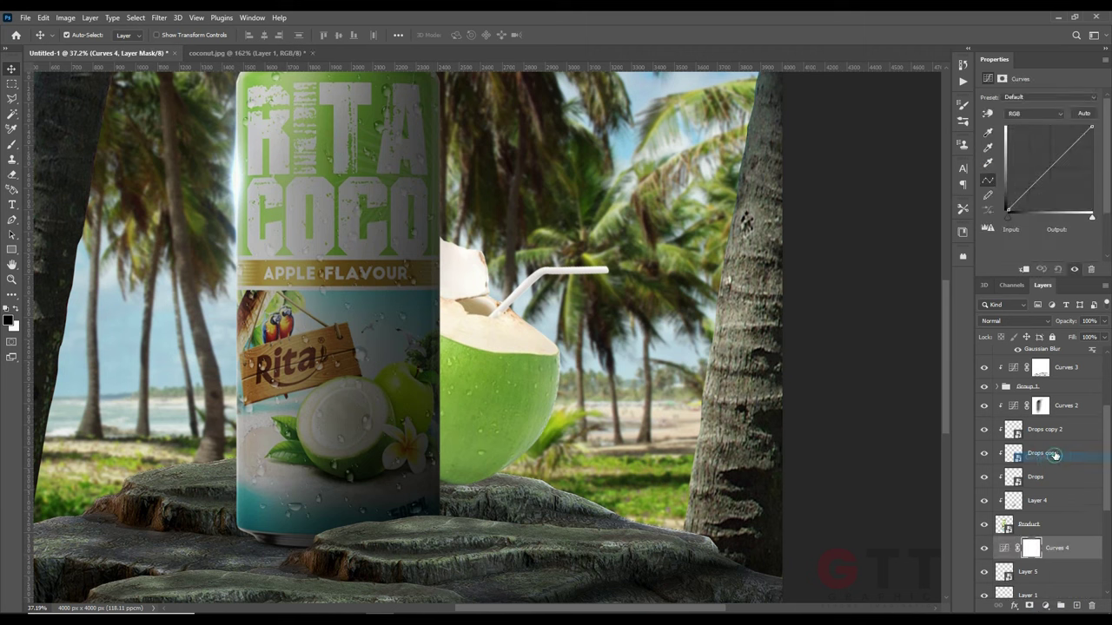
left_click_drag(1091, 127, 1095, 178)
key("ctrl+alt+g")
scroll(521, 261, "up", 3)
With a soft low-flow brush, paint the Curves 4 mask along the can edge beside the coconut
key("b")
scroll(484, 199, "up", 2)
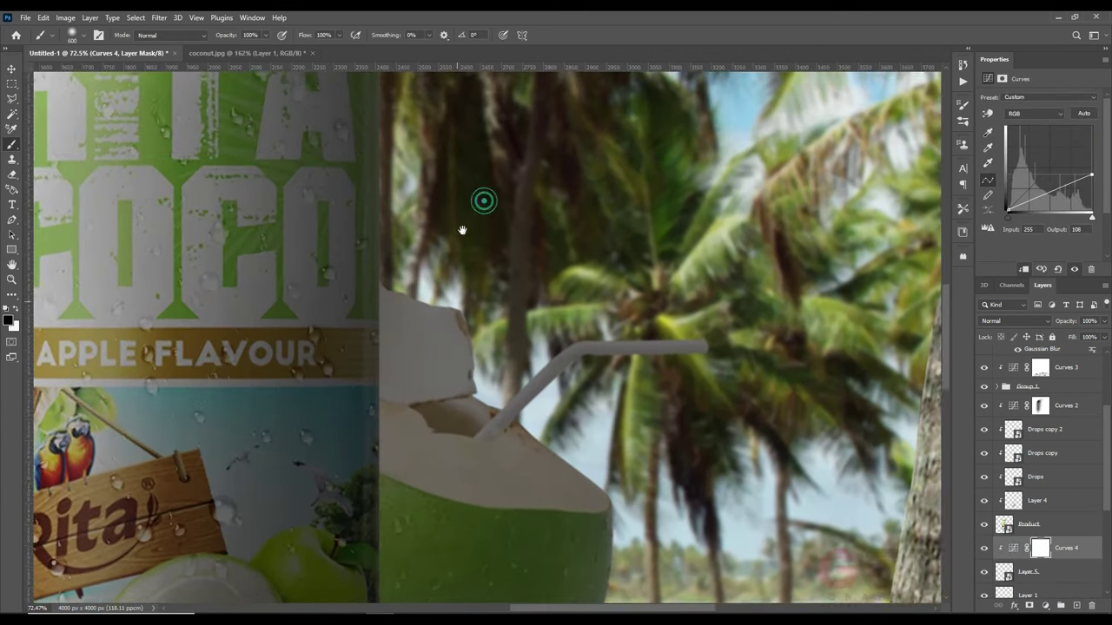
scroll(359, 275, "up", 1)
scroll(359, 275, "up", 1)
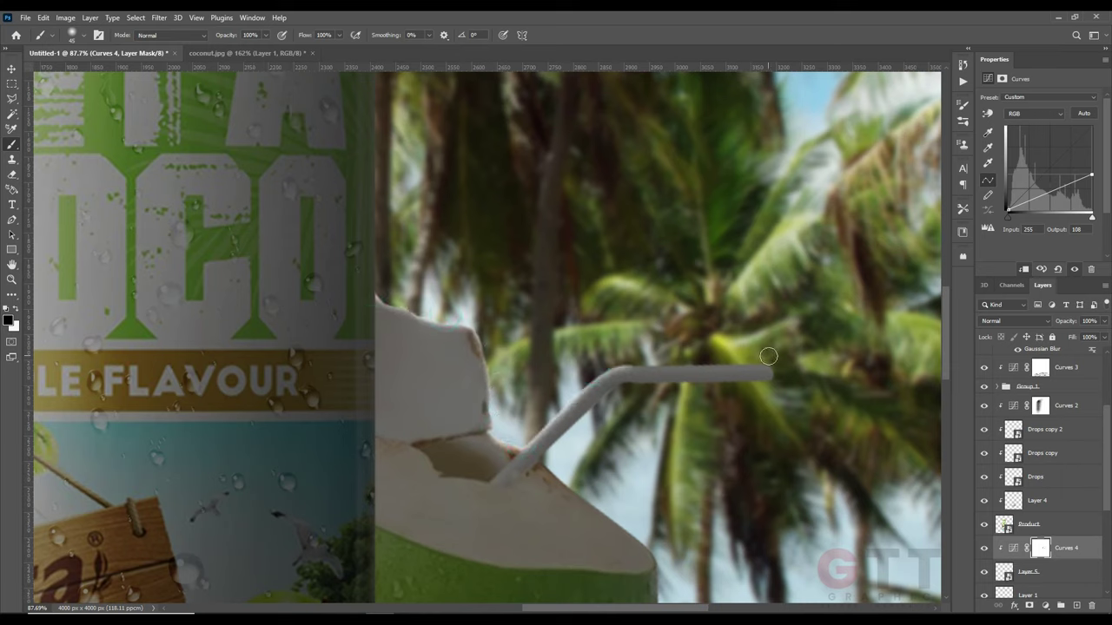
scroll(767, 356, "down", 2)
scroll(569, 426, "up", 3)
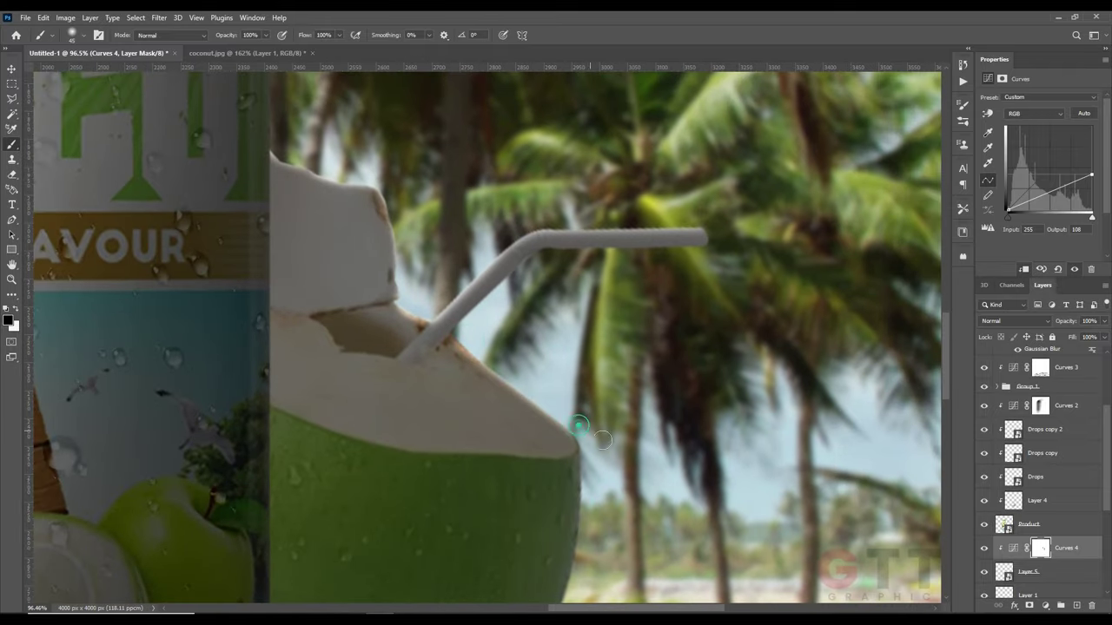
left_click_drag(603, 441, 618, 329)
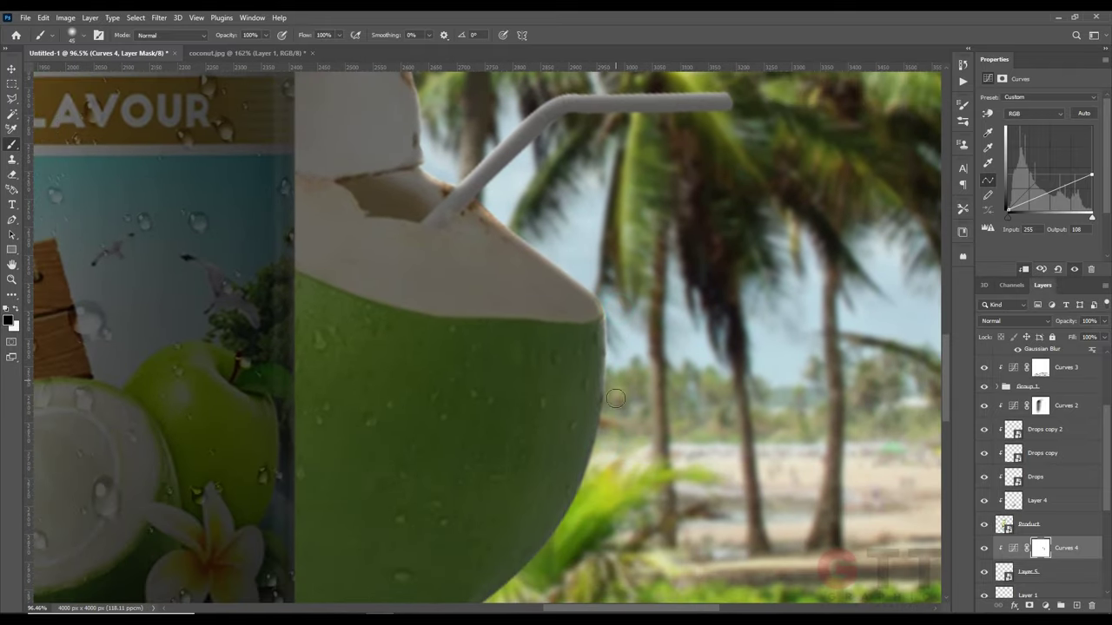
left_click_drag(615, 398, 662, 268)
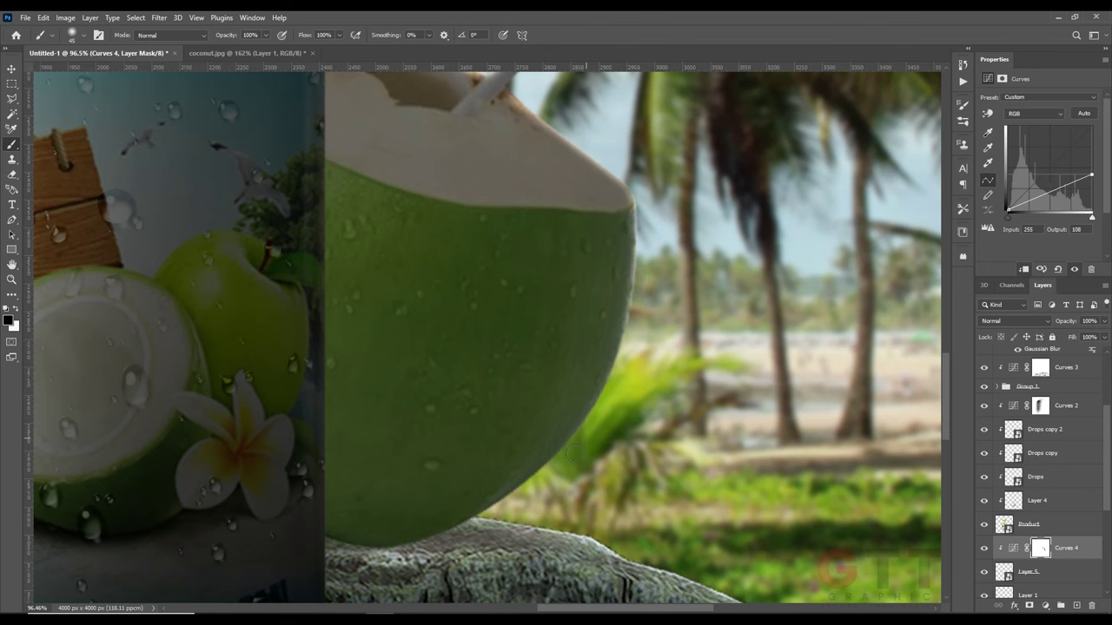
scroll(573, 453, "down", 5)
left_click_drag(255, 36, 235, 37)
scroll(528, 248, "up", 3)
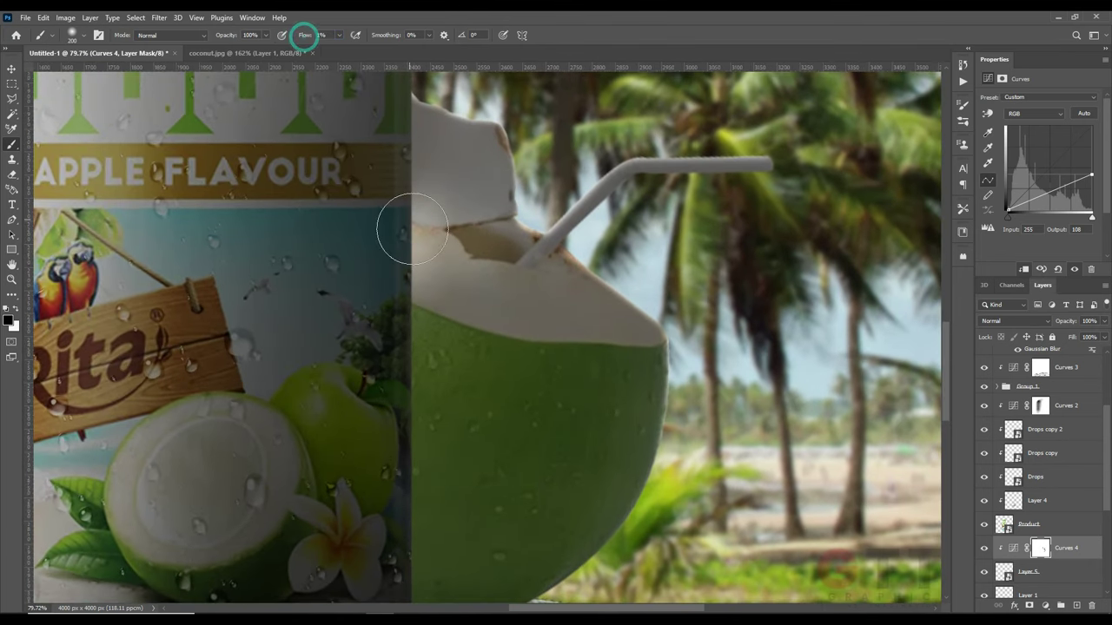
left_click_drag(412, 229, 424, 199)
scroll(395, 271, "down", 3)
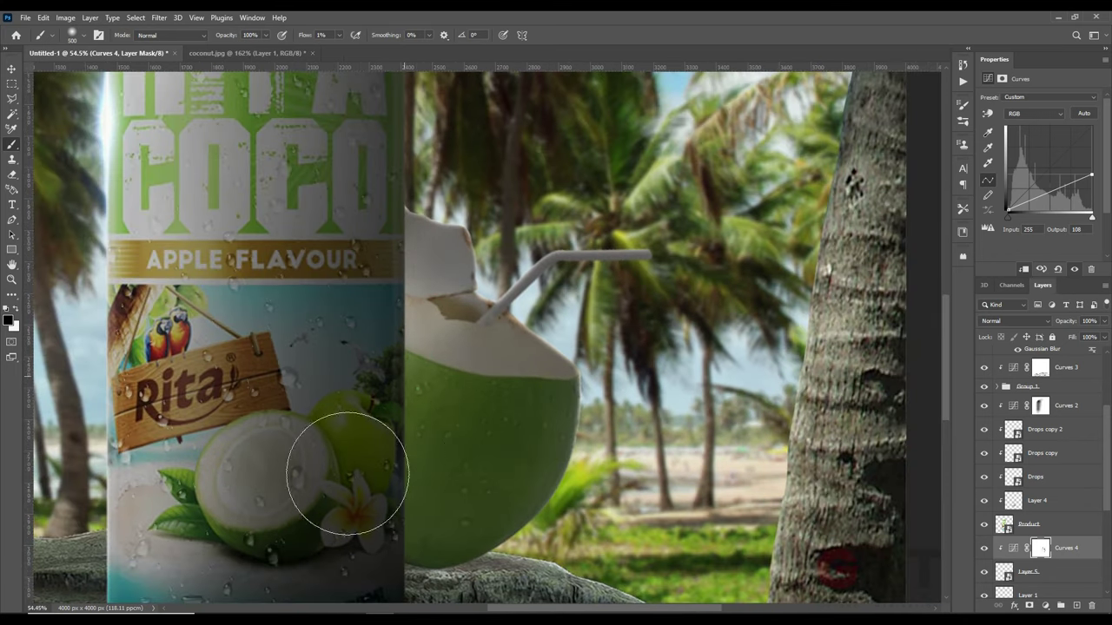
scroll(397, 471, "down", 2)
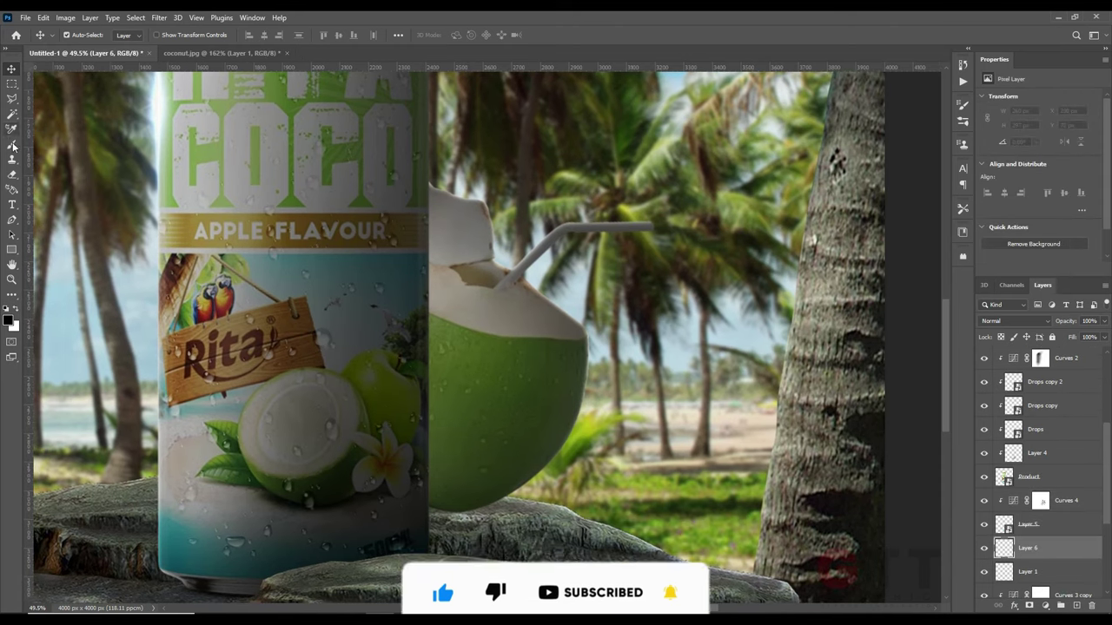
Paint a soft black contact shadow under the coconut and set that layer's opacity to 78%
left_click(12, 144)
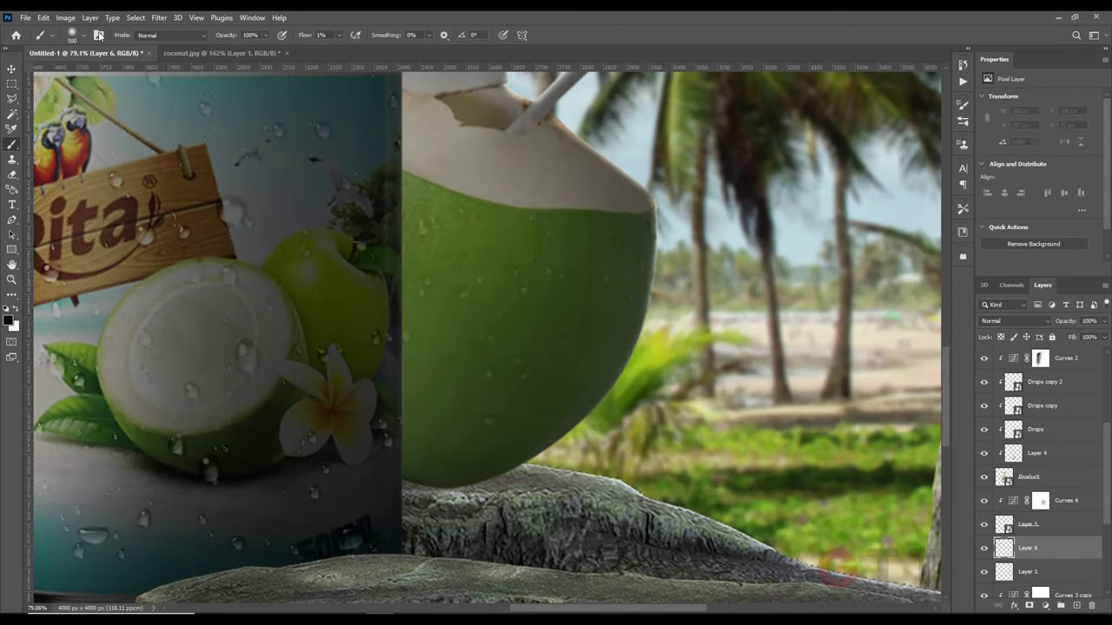
left_click(73, 34)
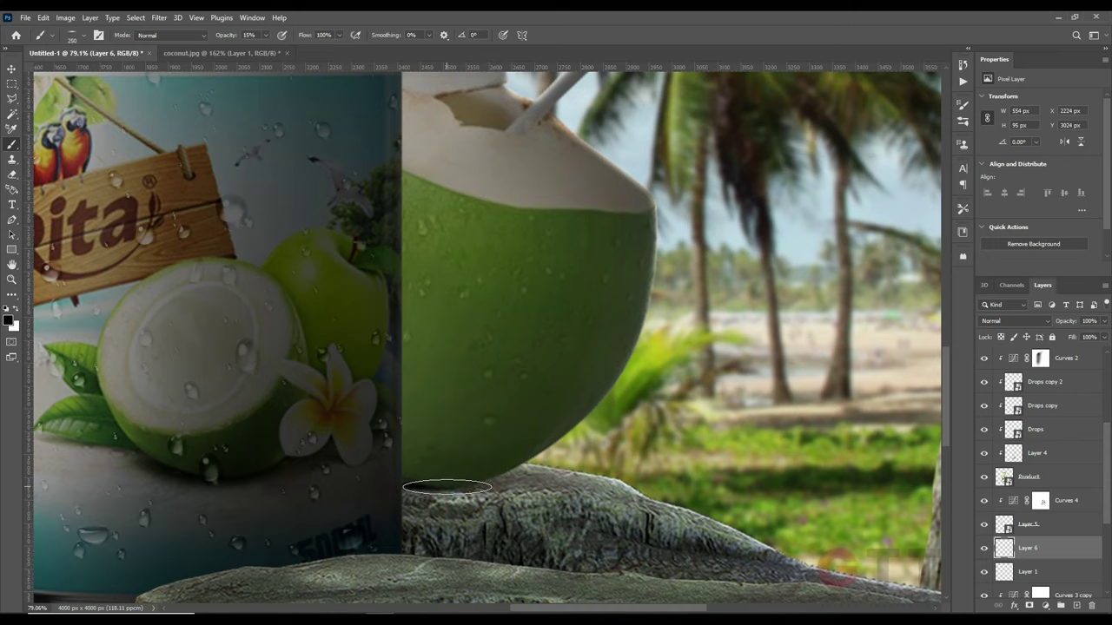
left_click_drag(448, 487, 521, 491)
scroll(521, 491, "down", 4)
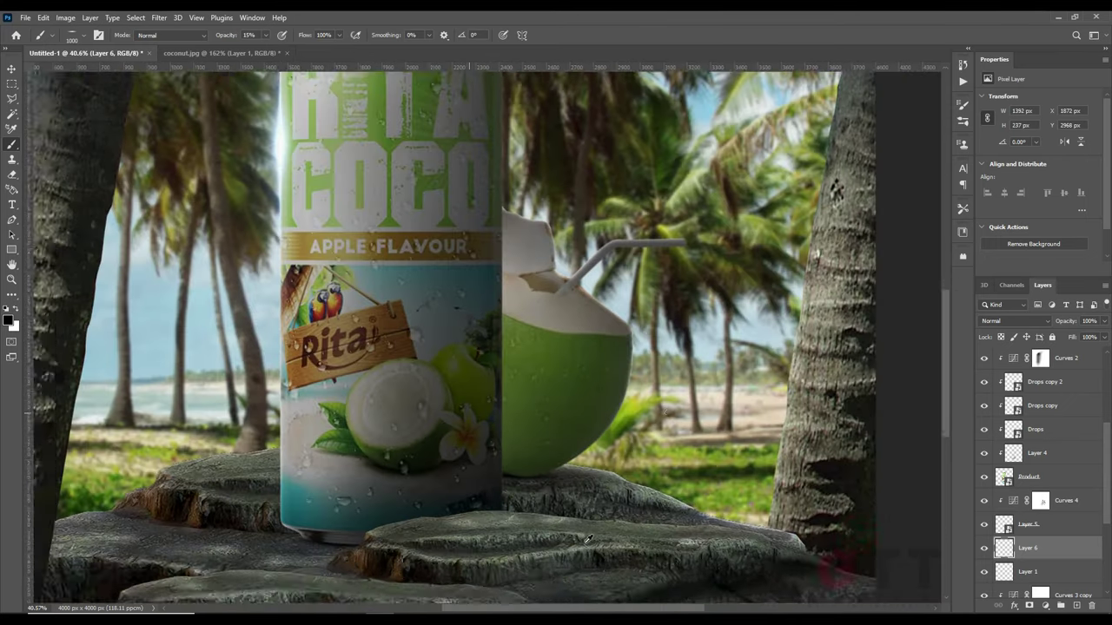
scroll(588, 540, "up", 3)
left_click_drag(1067, 323, 1047, 323)
scroll(521, 478, "up", 3)
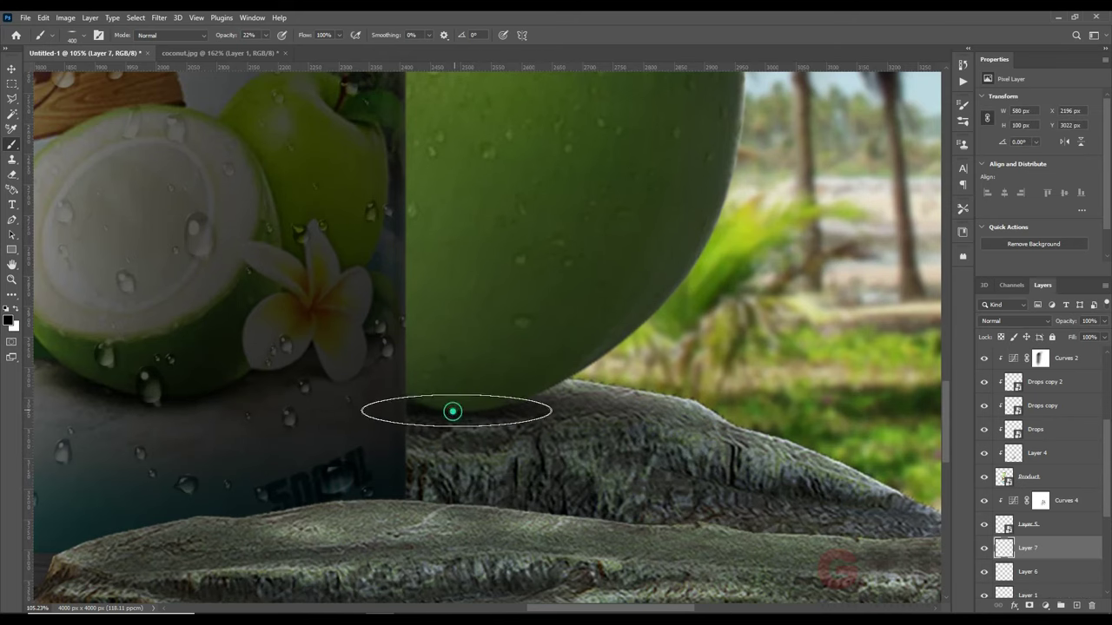
scroll(452, 411, "down", 3)
scroll(486, 400, "down", 3)
Add Layer 8 clipped above coconut Layer 5 and shade the coconut with a low-opacity brush
left_click(1003, 525)
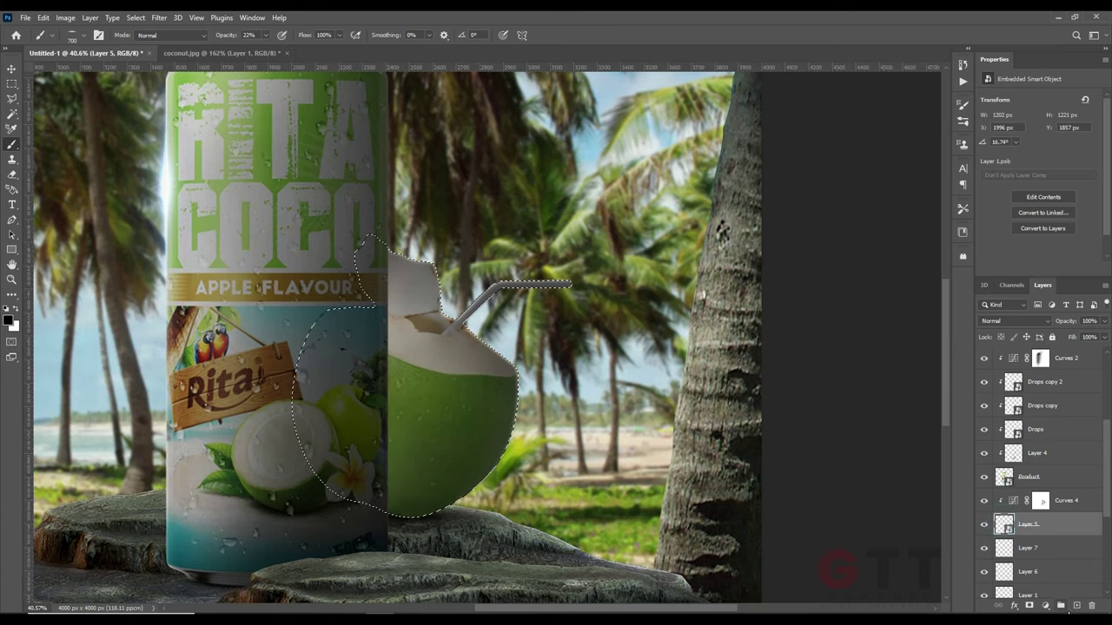
key("ctrl+shift+alt+n")
scroll(447, 454, "up", 1)
left_click(72, 35)
scroll(469, 448, "up", 1)
key("0")
key("8")
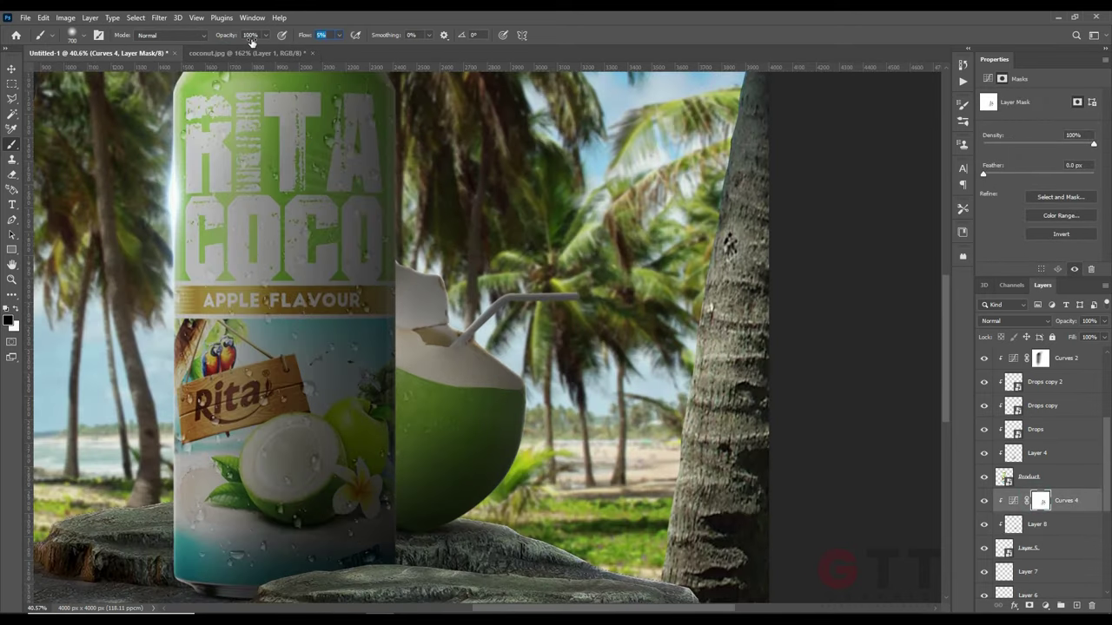
type("3")
scroll(496, 410, "down", 1)
scroll(390, 391, "down", 1)
scroll(435, 470, "down", 1)
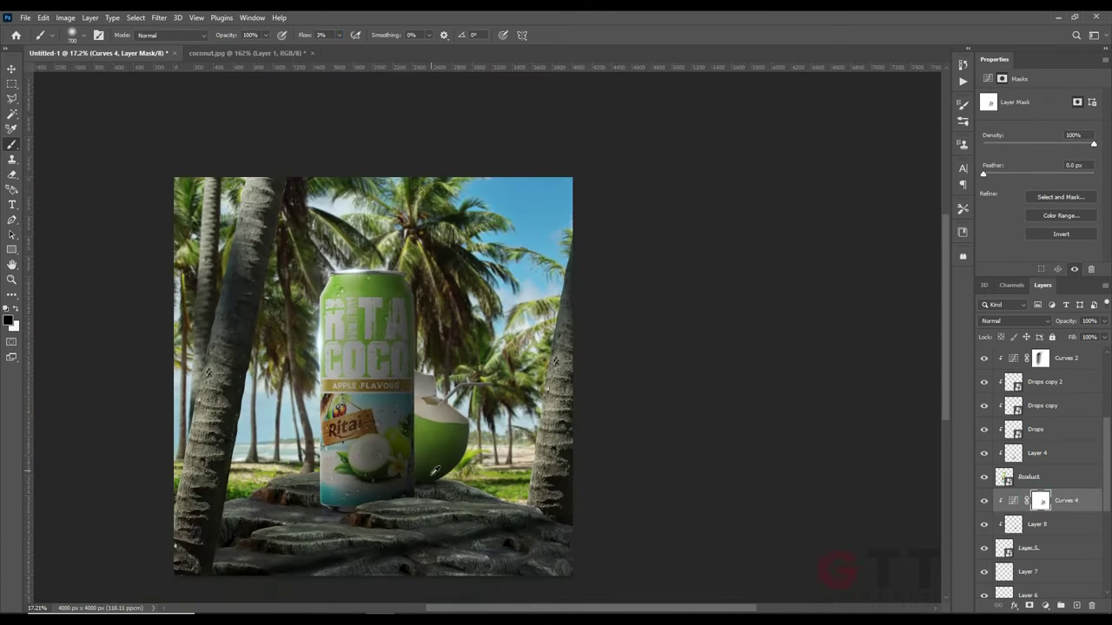
scroll(434, 470, "up", 3)
key("v")
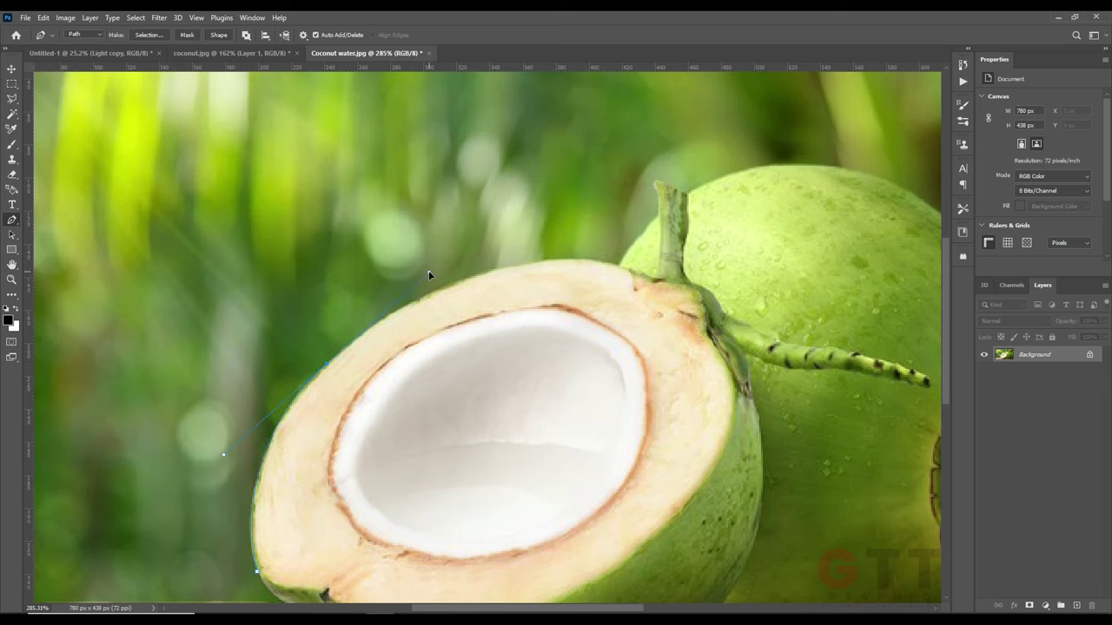
Trace the halved coconut and stem with the Pen, copy it to a new layer, and drag it into Untitled-1
left_click_drag(544, 289, 708, 296)
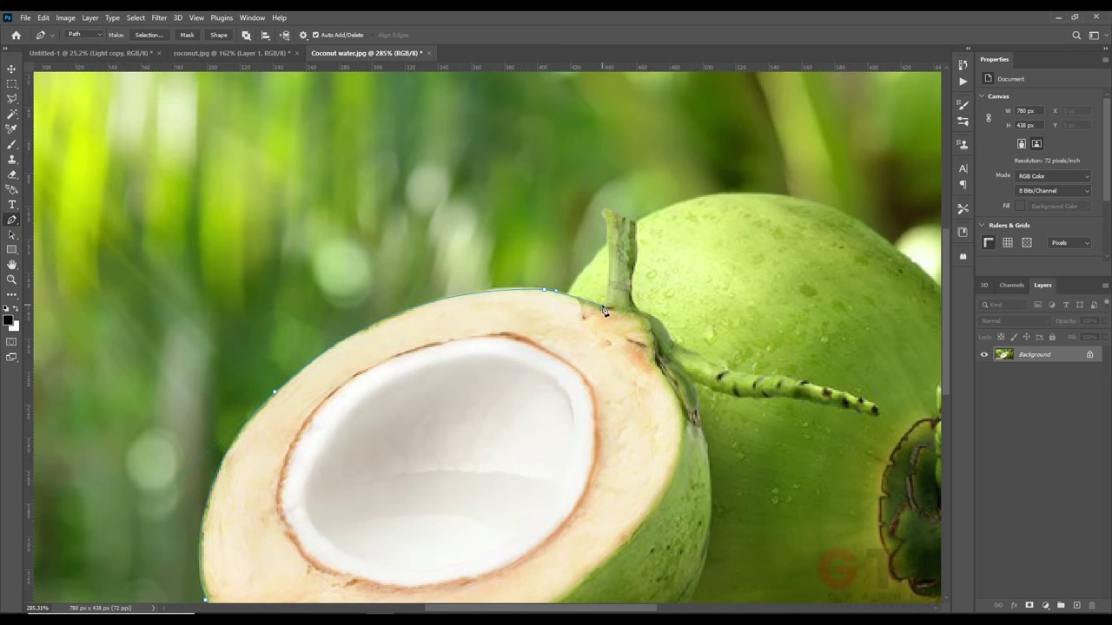
left_click_drag(605, 309, 591, 306)
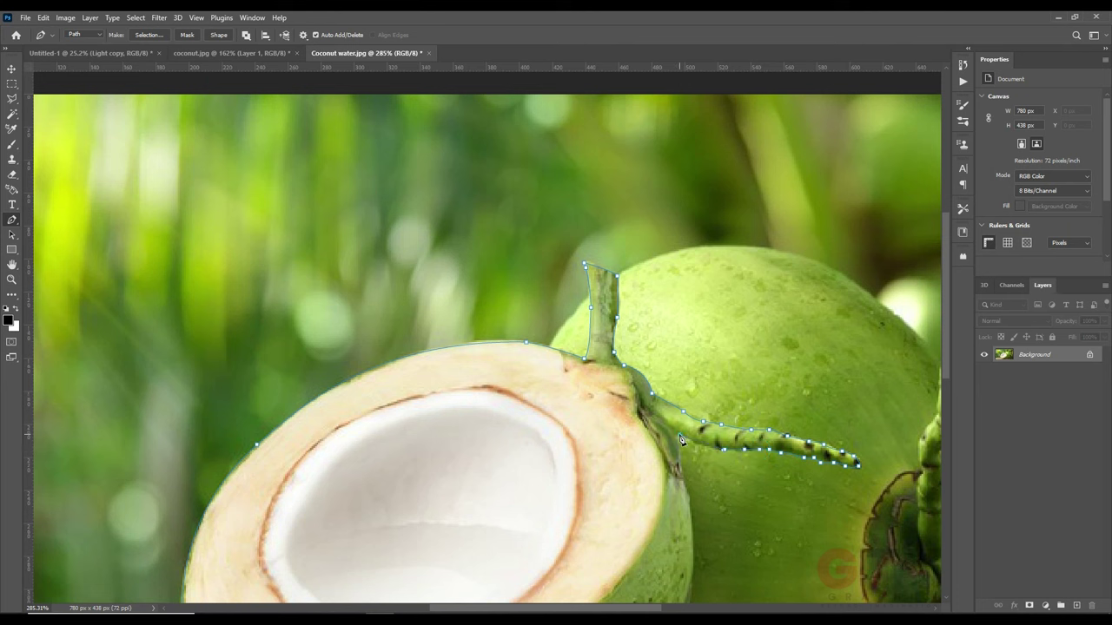
scroll(681, 440, "down", 5)
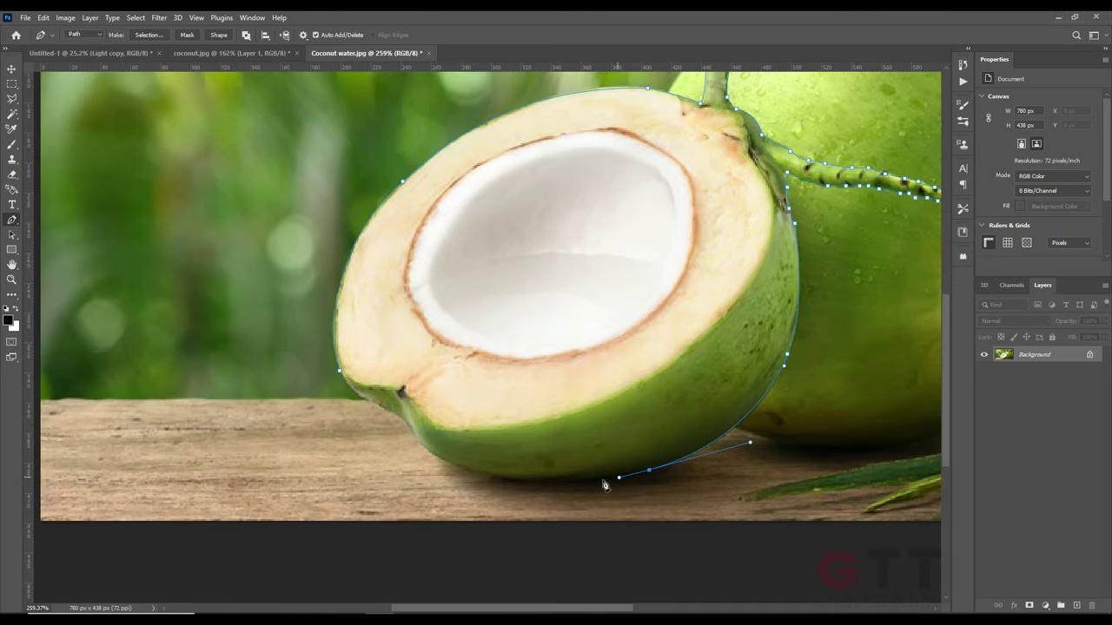
scroll(432, 457, "up", 3)
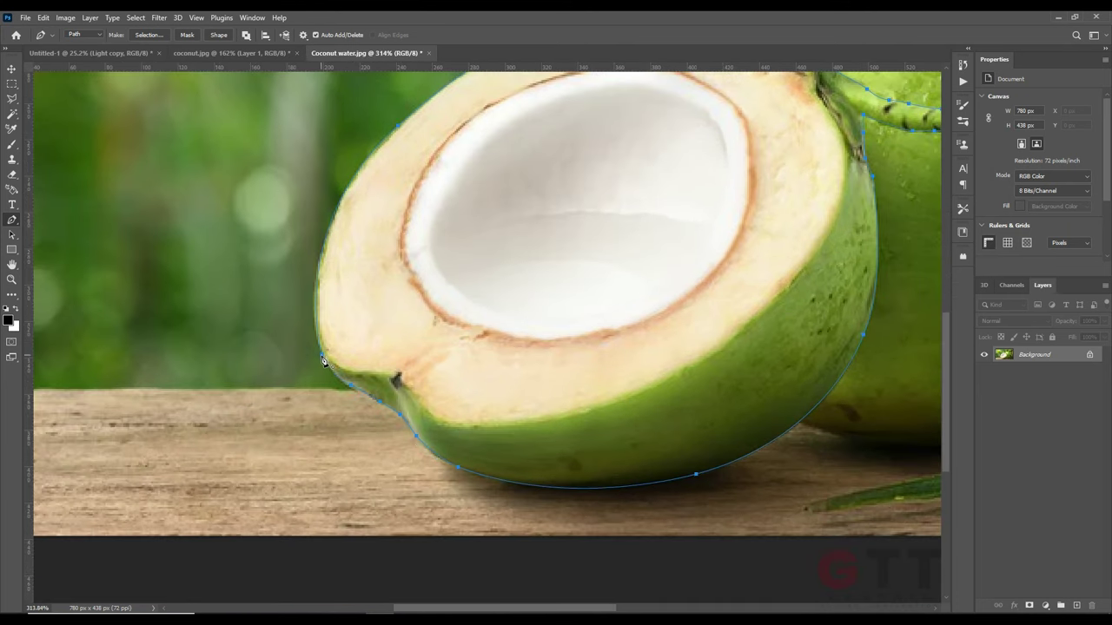
scroll(439, 425, "down", 5)
key("ctrl+j")
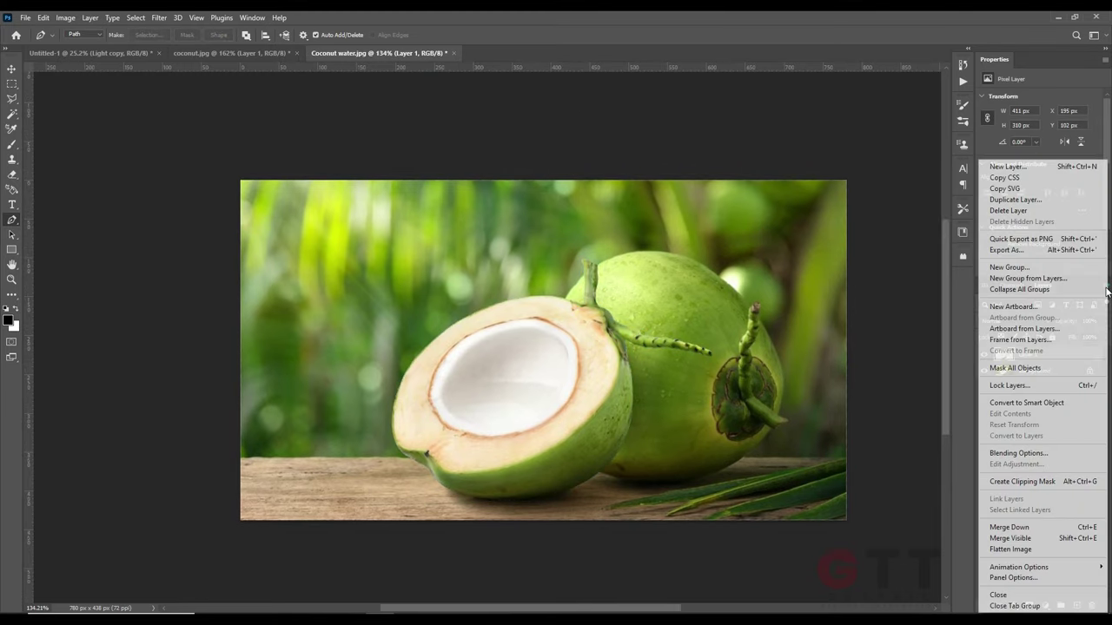
key("v")
mouse_move(539, 391)
left_mouse_down()
mouse_move(406, 335)
mouse_move(464, 471)
left_mouse_up()
Scale the halved coconut and position it on the front rock beside the can
key("ctrl+t")
left_click_drag(541, 422, 574, 401)
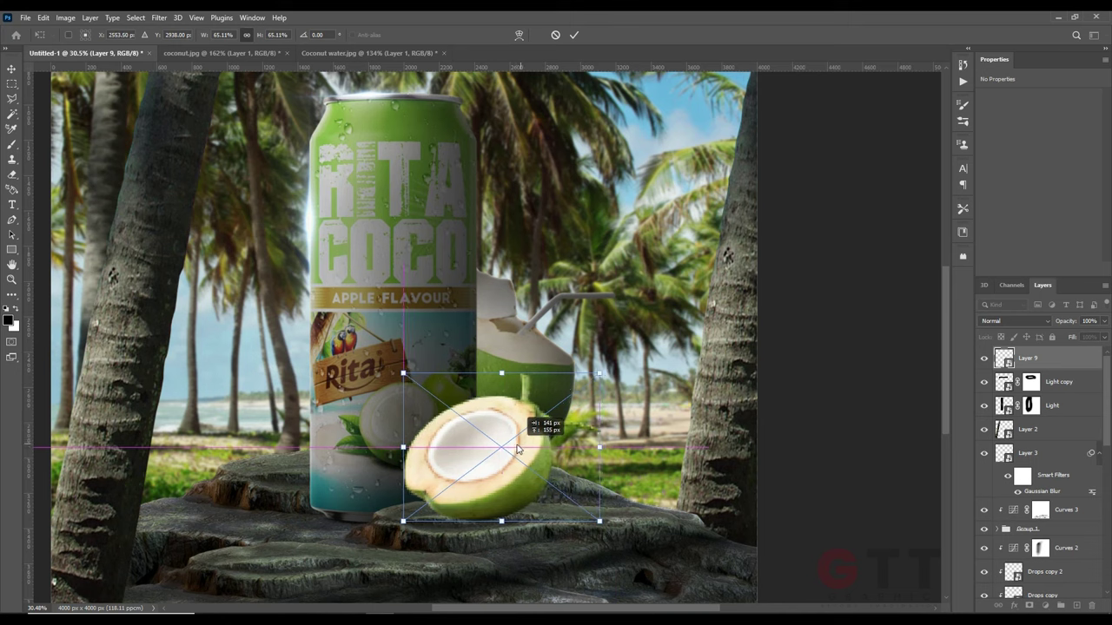
left_click_drag(495, 476, 530, 434)
key("Return")
scroll(508, 483, "up", 2)
left_click_drag(505, 476, 539, 468)
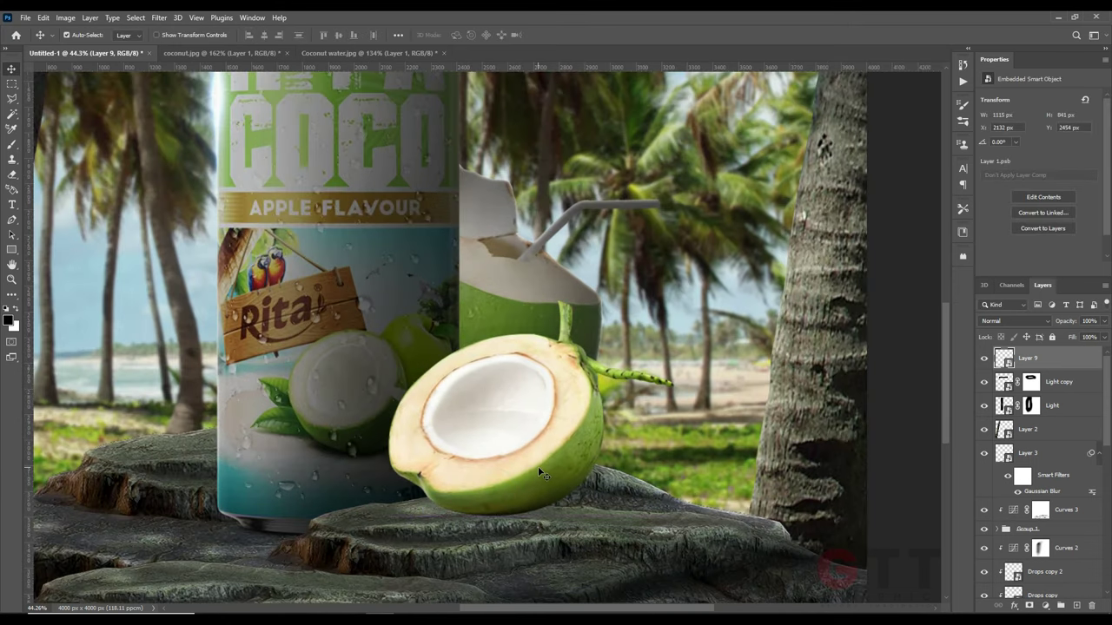
Add Layer 10 beneath the coconut and brush a soft shadow where it meets the rock
left_click(1077, 606, "ctrl")
key("b")
left_click(73, 35)
double_click(78, 190)
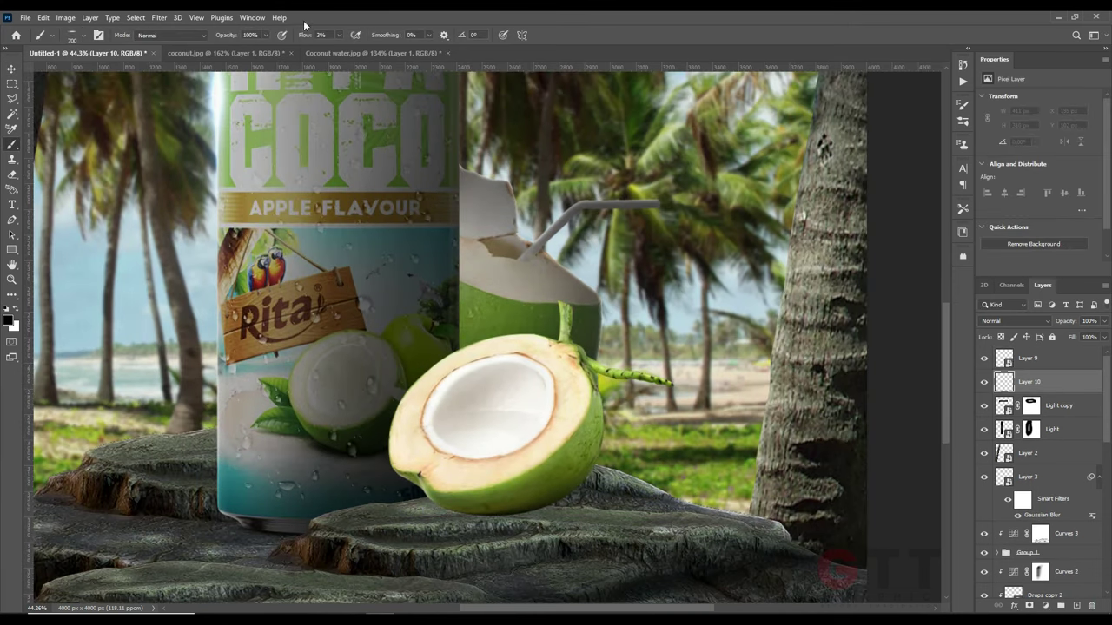
scroll(522, 502, "up", 3)
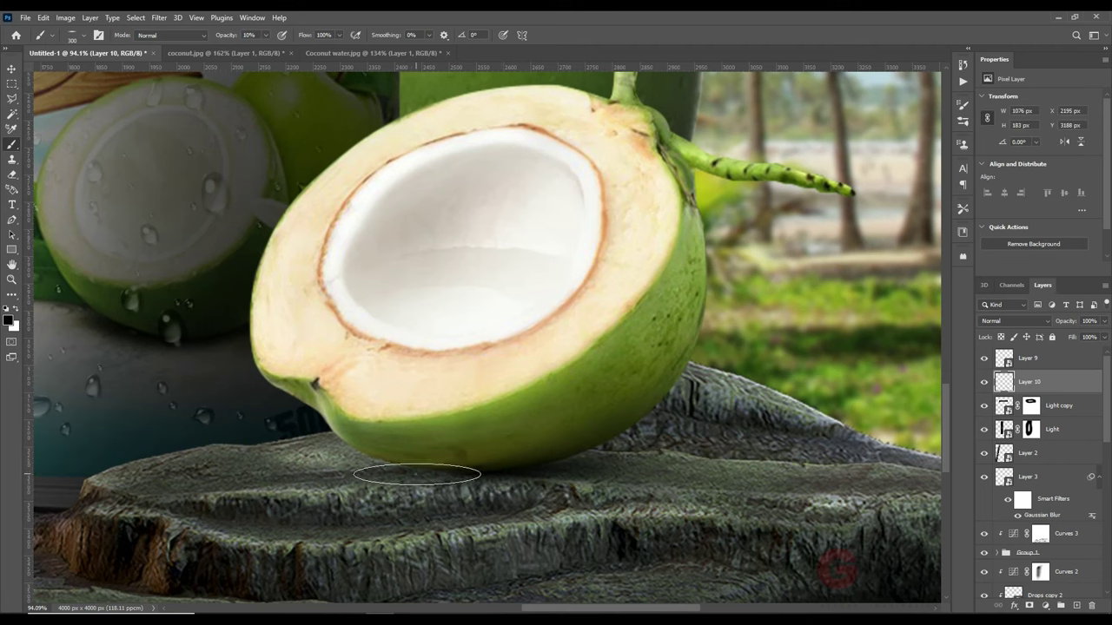
scroll(642, 473, "down", 3)
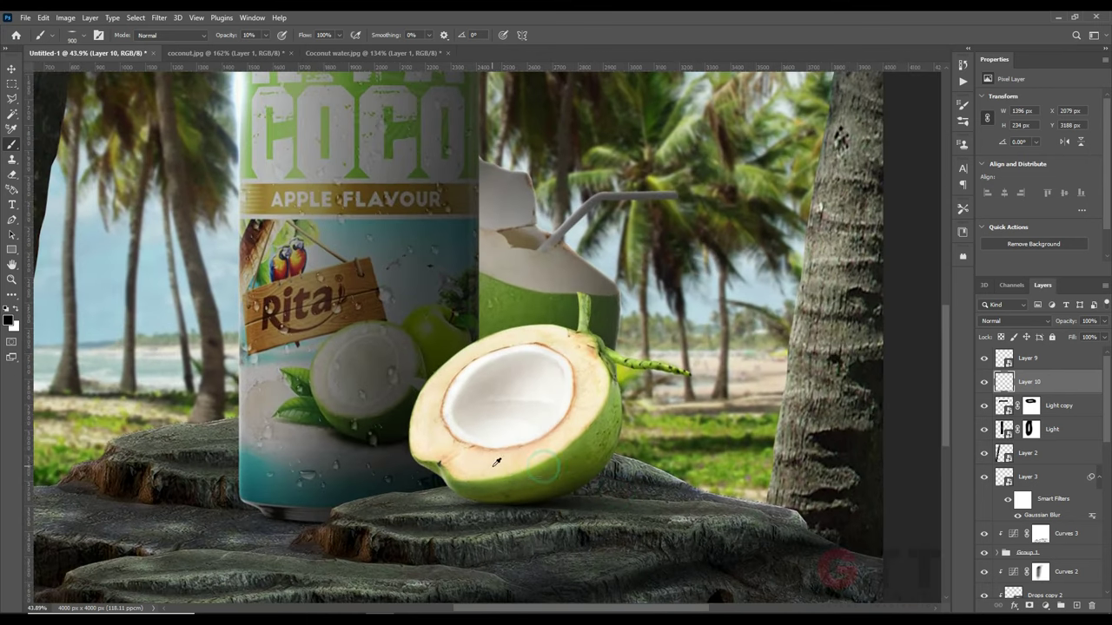
scroll(620, 332, "up", 1)
Add a Curves adjustment above the coconut with its highlights pulled down
right_click(1046, 536)
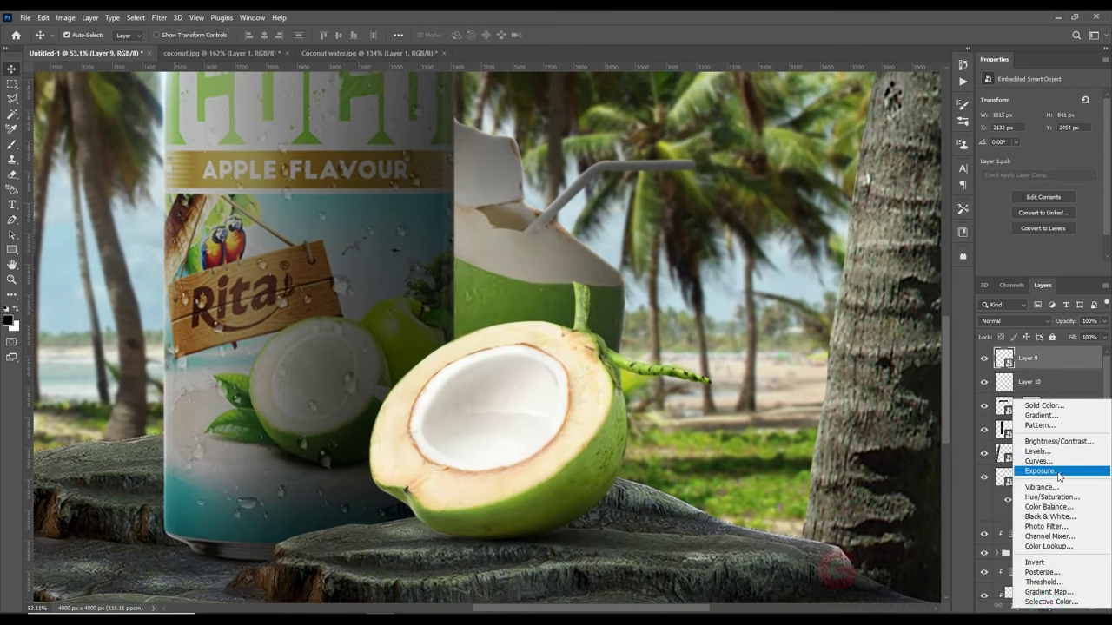
left_click(1027, 357)
left_click(1044, 606)
left_click(1047, 453)
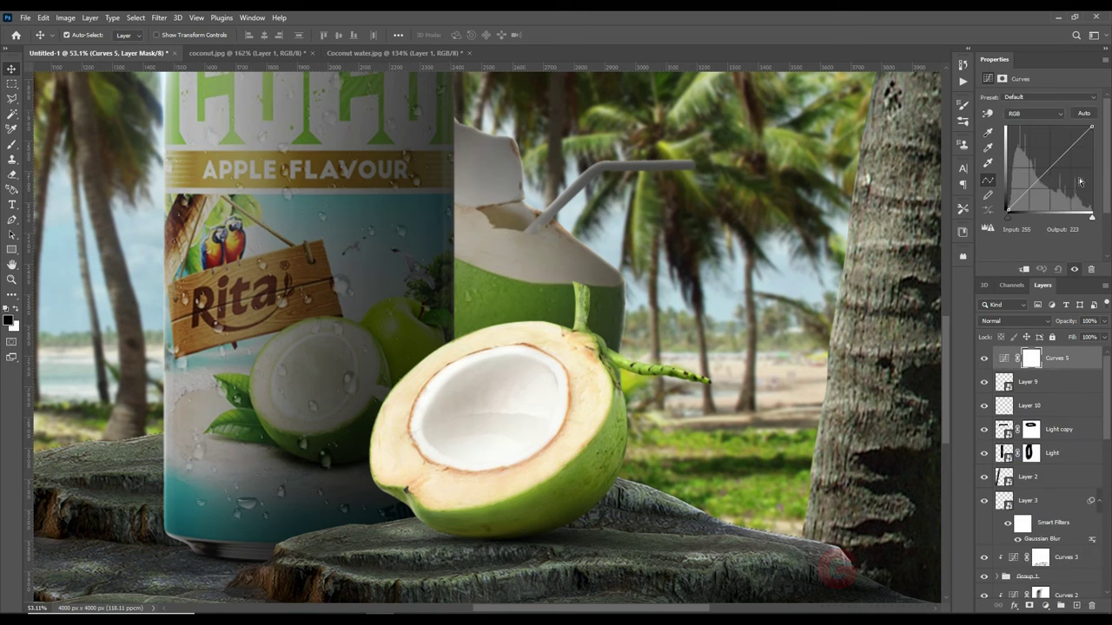
left_click_drag(1092, 126, 1091, 164)
scroll(549, 450, "down", 3)
scroll(517, 531, "up", 3)
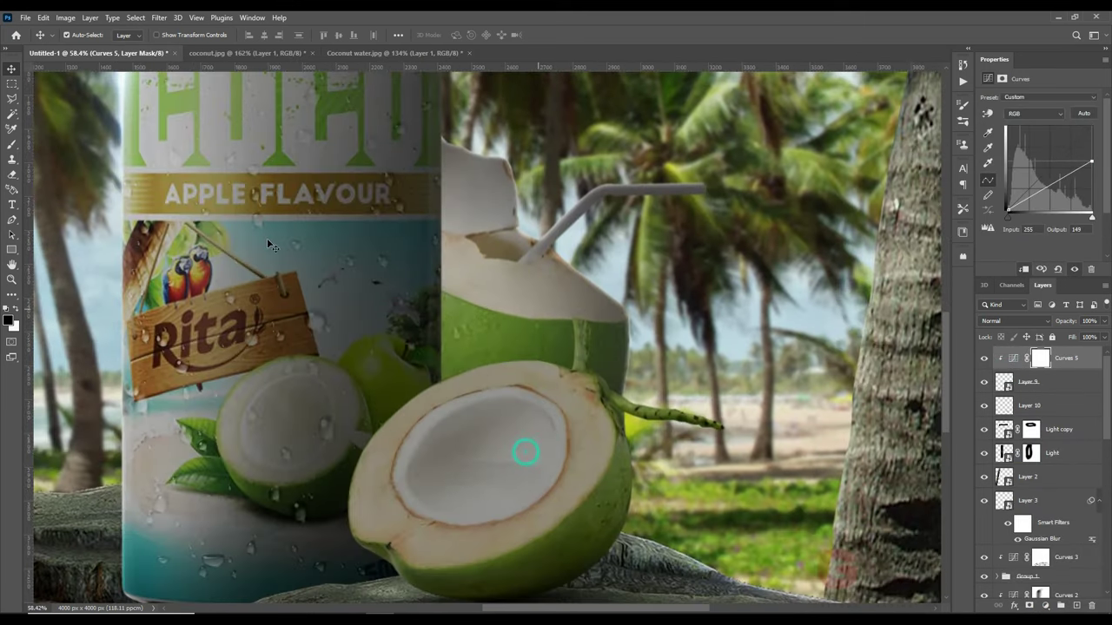
Paint the new curves mask with a 5%-flow brush
key("shift+0")
key("shift+5")
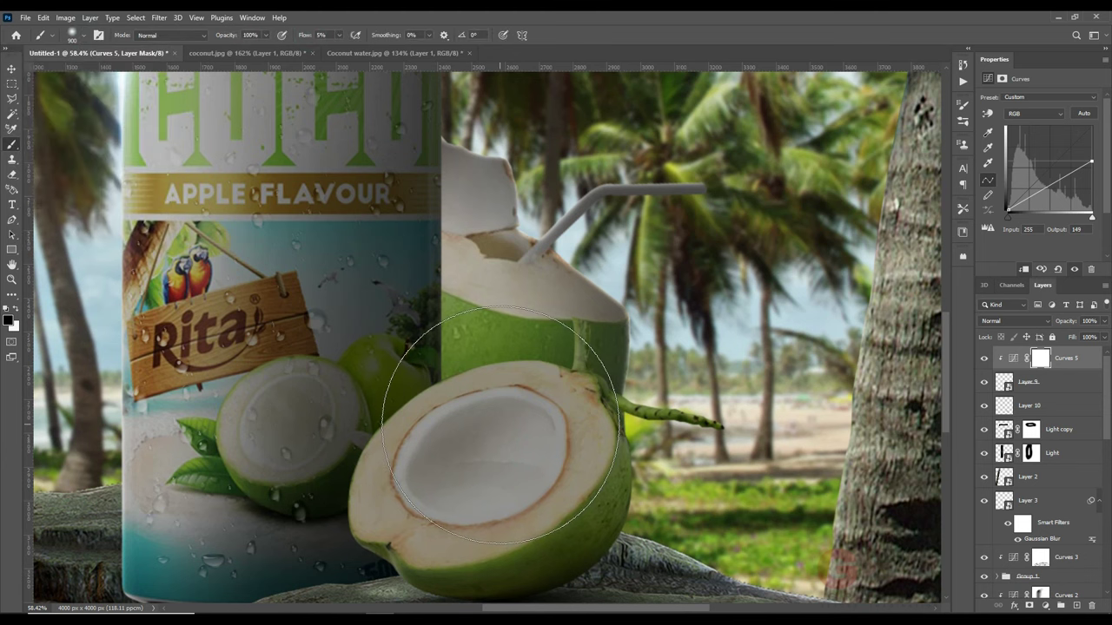
scroll(473, 353, "up", 1)
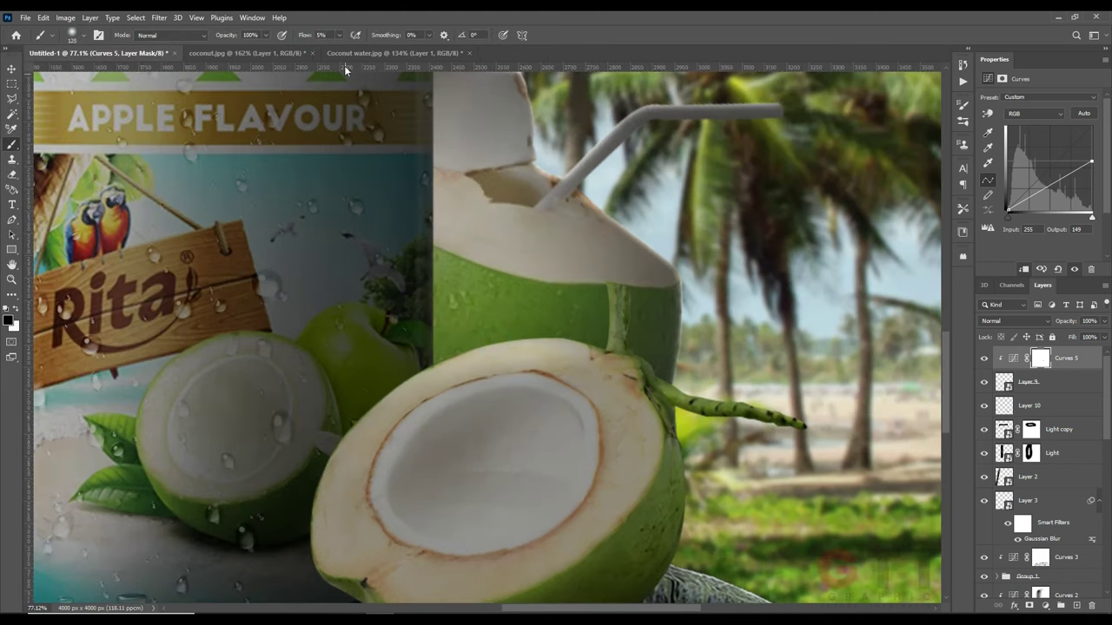
scroll(422, 400, "down", 1)
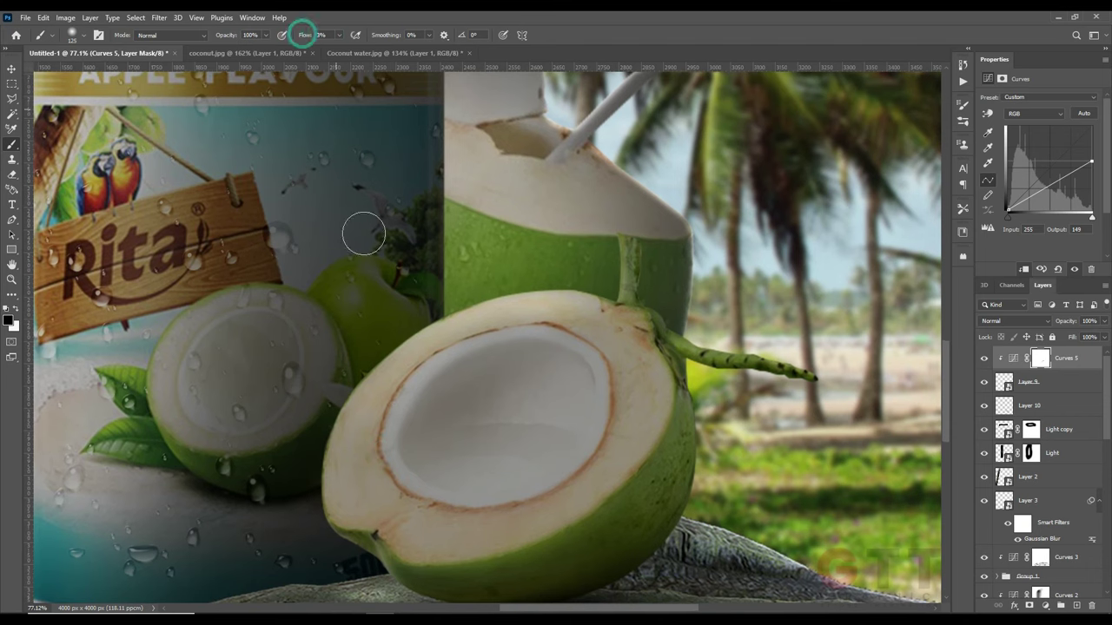
scroll(423, 403, "down", 1)
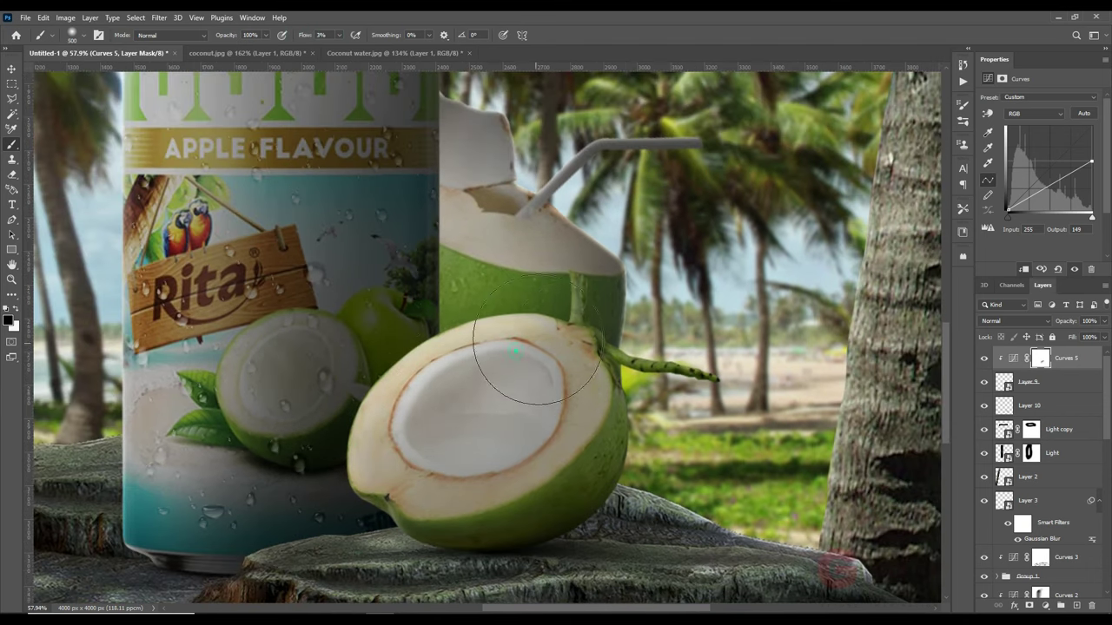
scroll(529, 420, "down", 3)
scroll(422, 467, "down", 2)
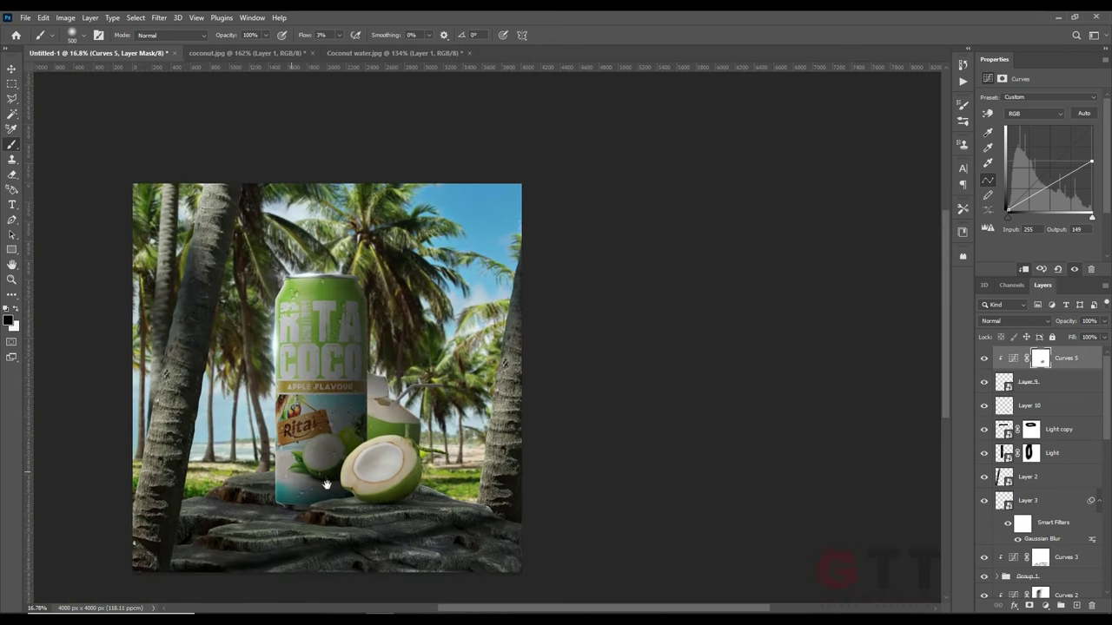
scroll(422, 466, "down", 1)
Raise the Curves 2 output to brighten the can
left_click(12, 69)
scroll(539, 470, "up", 2)
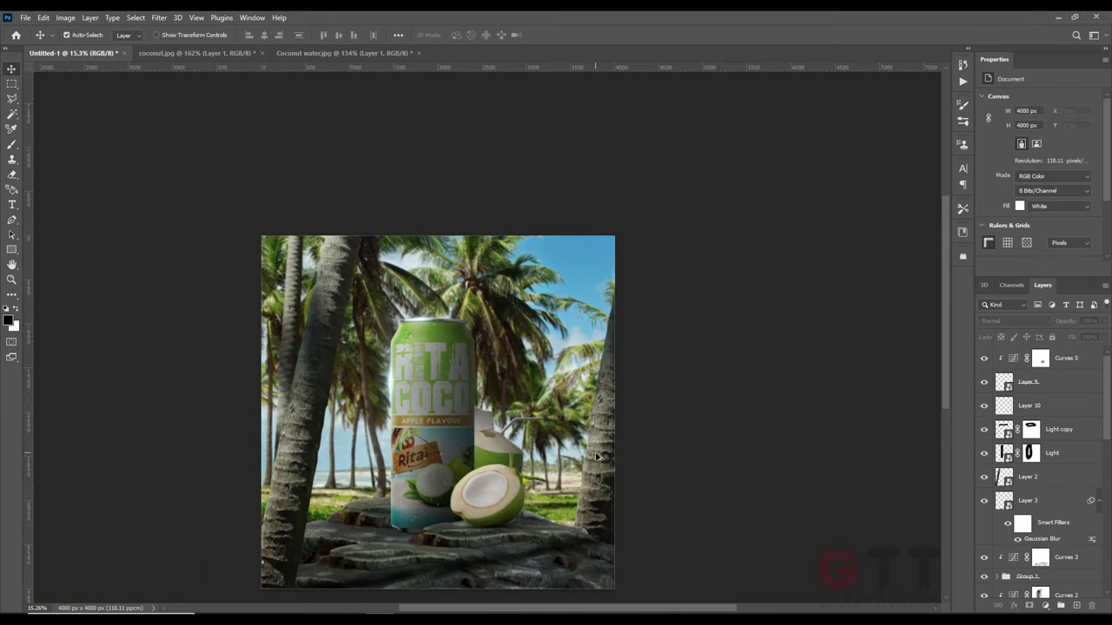
scroll(516, 401, "up", 1)
left_click(448, 377)
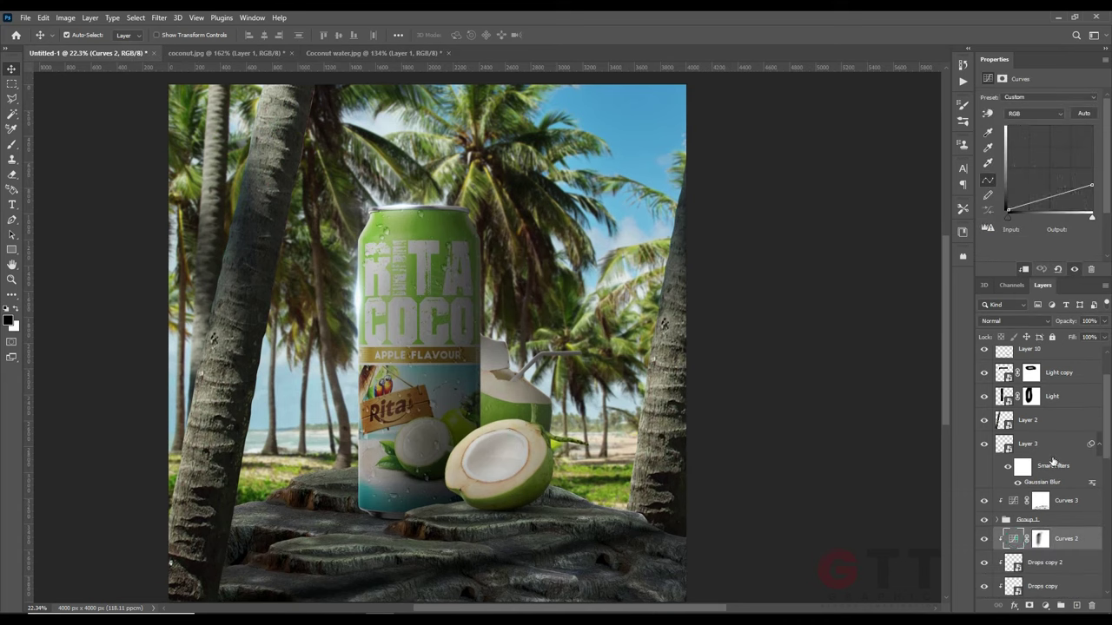
left_click_drag(1092, 183, 1092, 174)
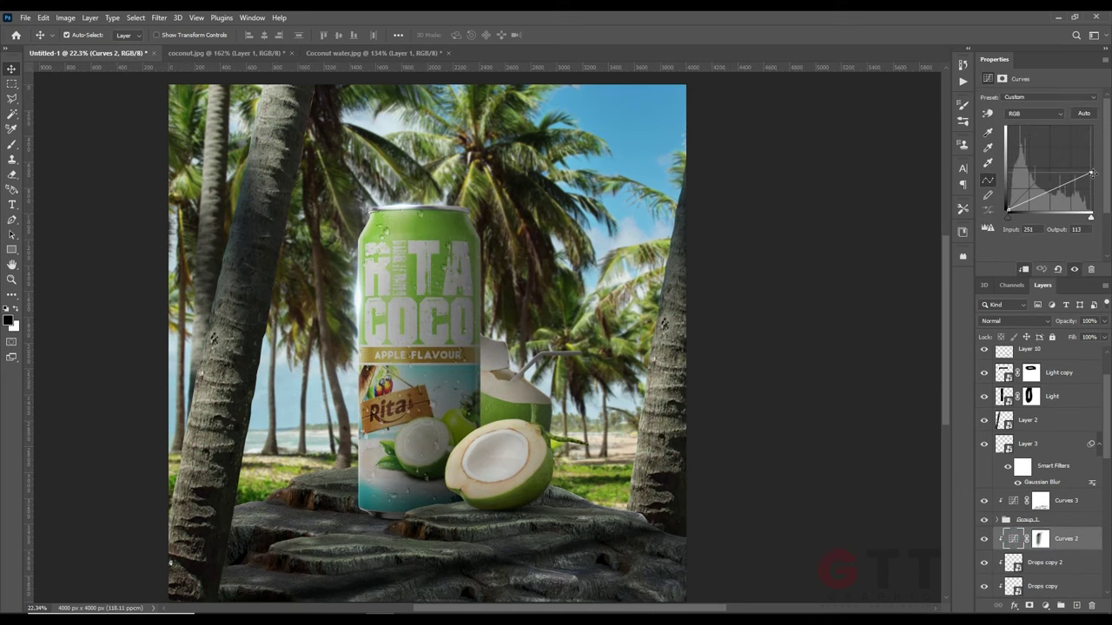
scroll(807, 387, "down", 1)
scroll(808, 387, "up", 2)
Scale Layer 5/Layer 10 to about 88%, move them down 45 px, and bring in fern image 7
scroll(1042, 417, "up", 2)
left_click(1066, 363)
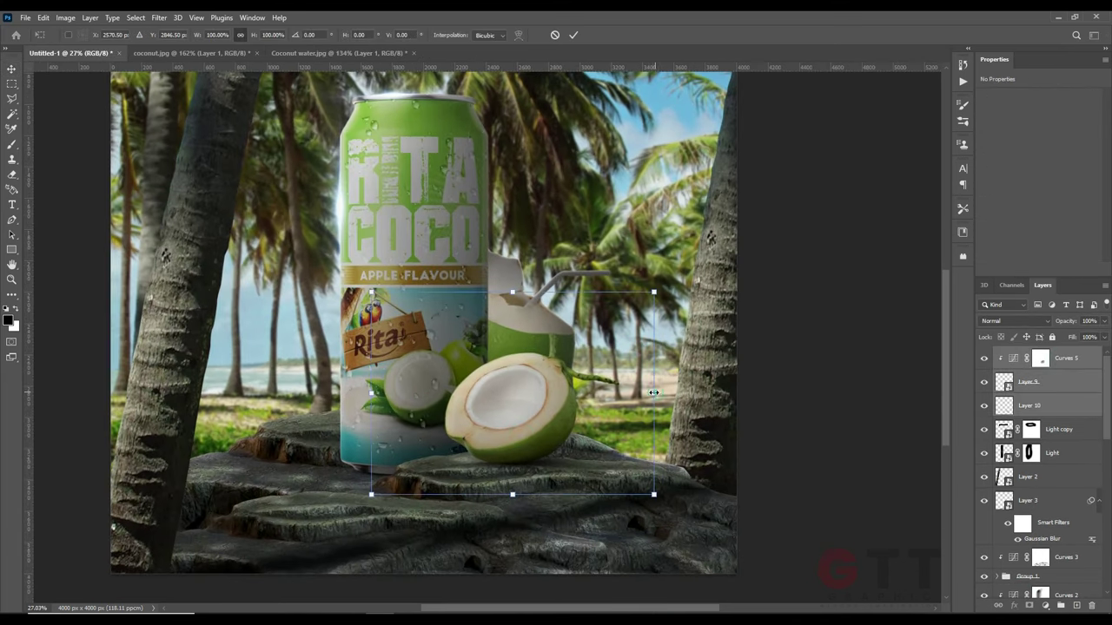
left_click_drag(653, 393, 620, 392)
scroll(466, 412, "up", 2)
left_click_drag(521, 444, 522, 460)
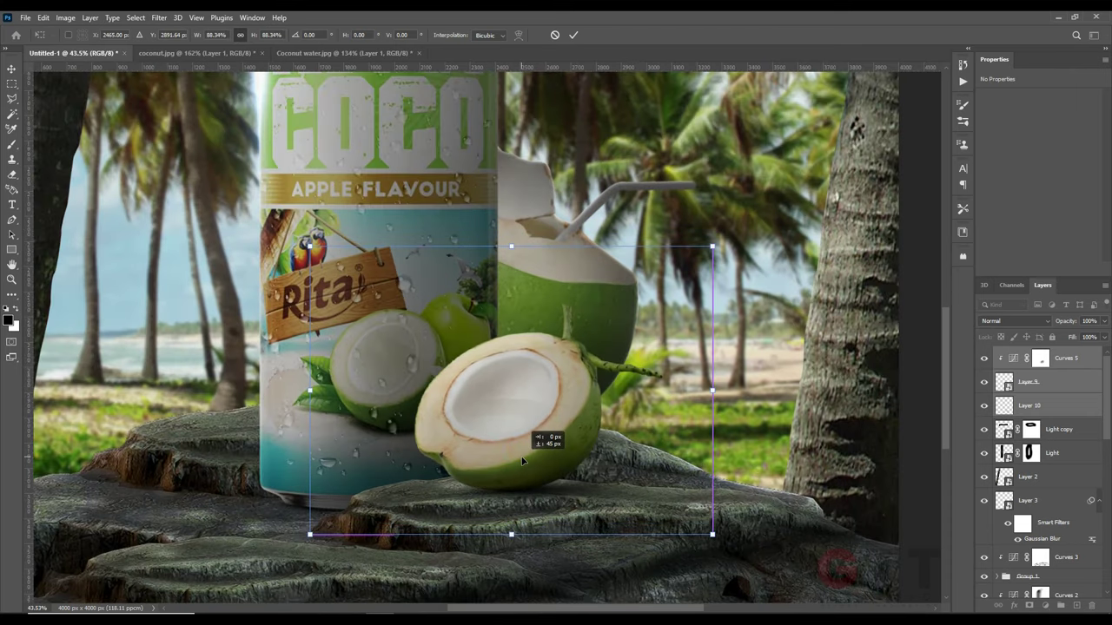
key("Return")
scroll(580, 447, "down", 3)
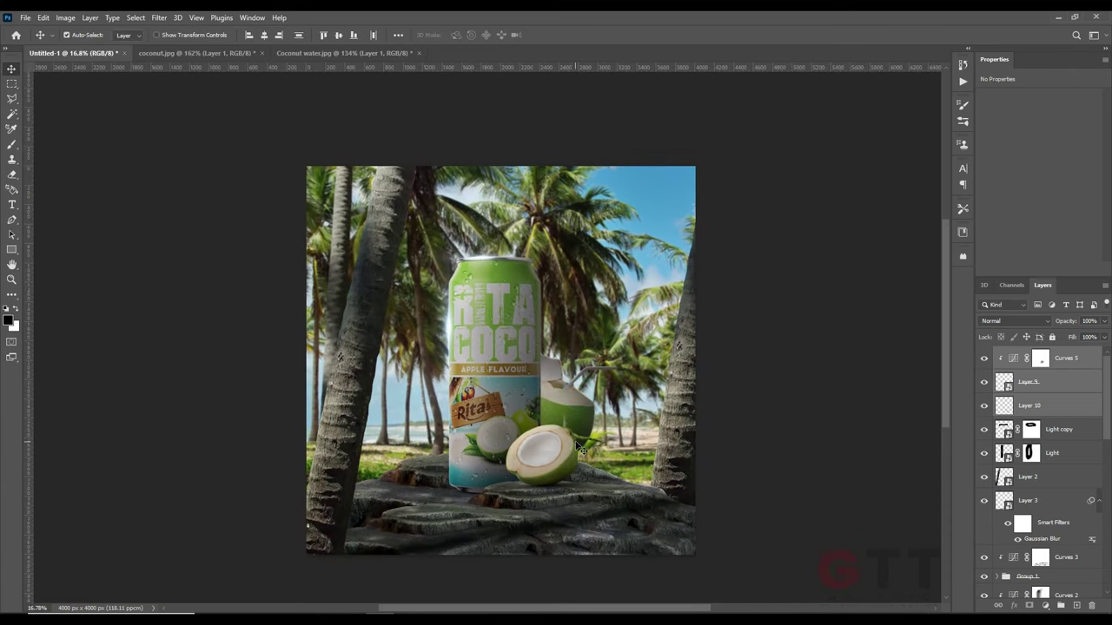
key("alt+Tab")
mouse_move(129, 99)
left_mouse_down()
mouse_move(376, 551)
mouse_move(415, 483)
mouse_move(261, 521)
left_mouse_up()
Place the fern in the bottom-left corner and nudge it slightly into position
key("Return")
scroll(393, 452, "up", 1)
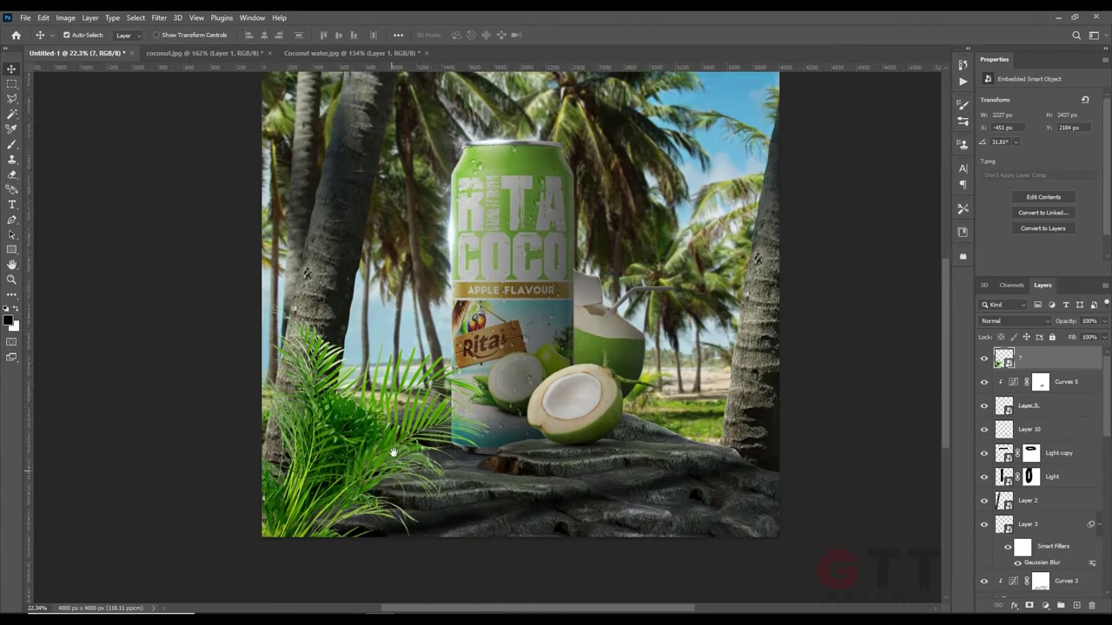
key("ctrl+t")
scroll(508, 404, "down", 2)
left_click_drag(464, 415, 438, 408)
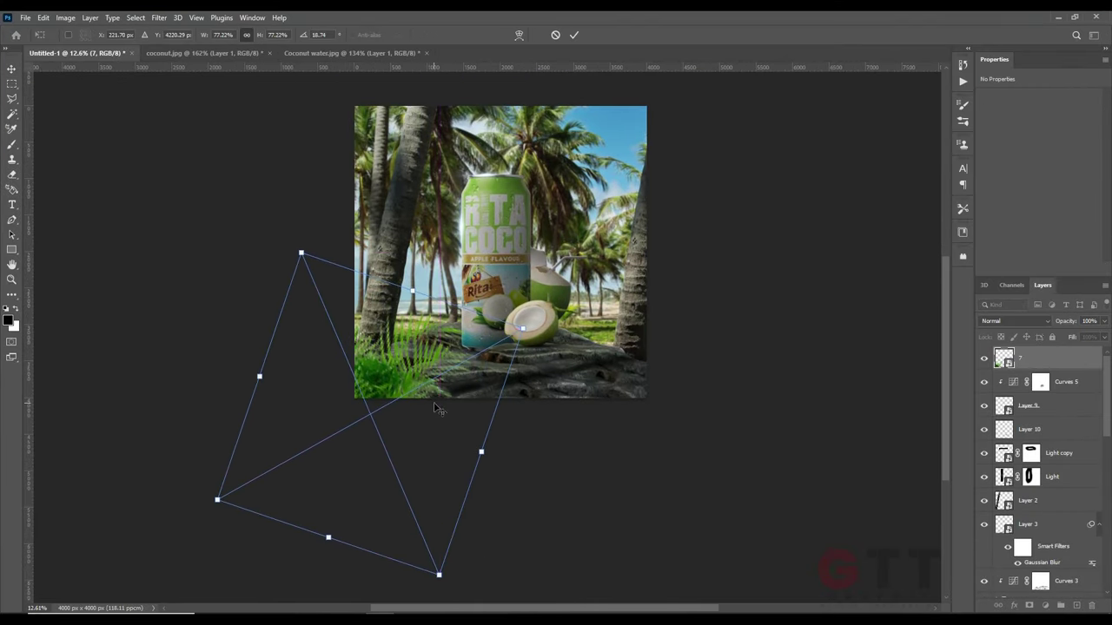
key("Return")
scroll(439, 409, "up", 3)
Add Curves 6 clipped to the fern, pulling the highlights down to darken it
left_click(1044, 606)
left_click(1042, 462)
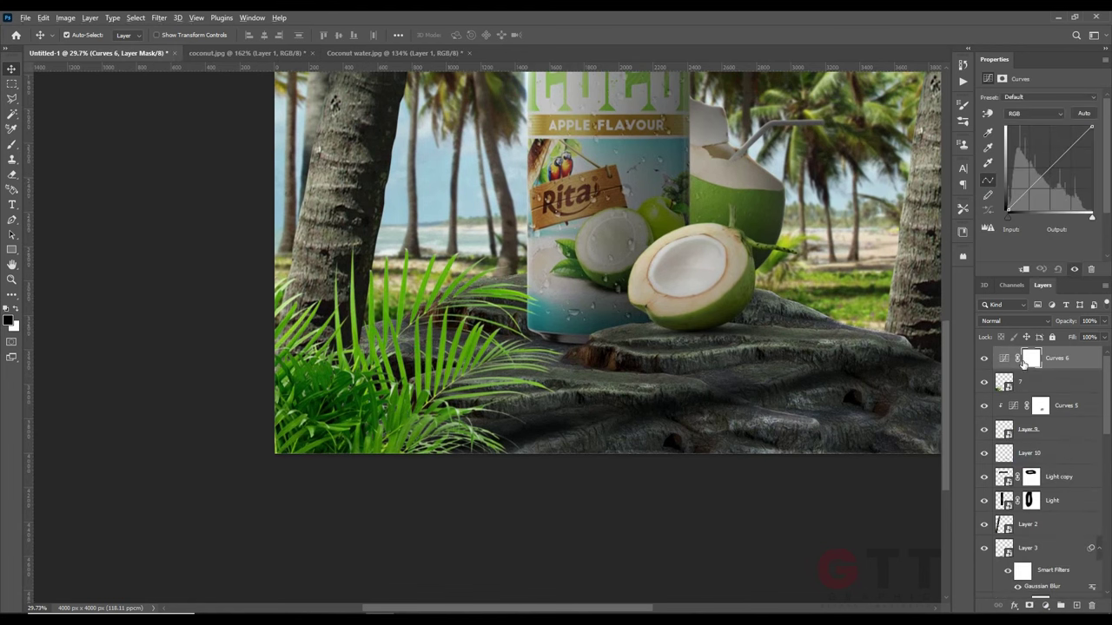
left_click_drag(1091, 127, 1089, 173)
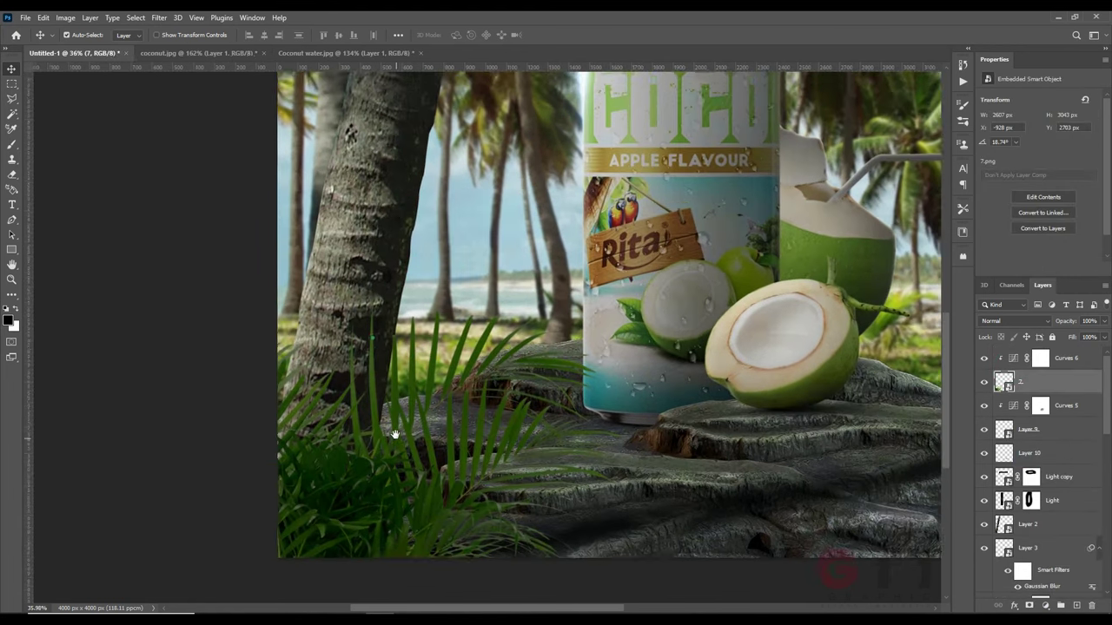
scroll(408, 369, "up", 5)
Paint some fern leaves back to full brightness on the Curves 6 mask with 100% flow
key("b")
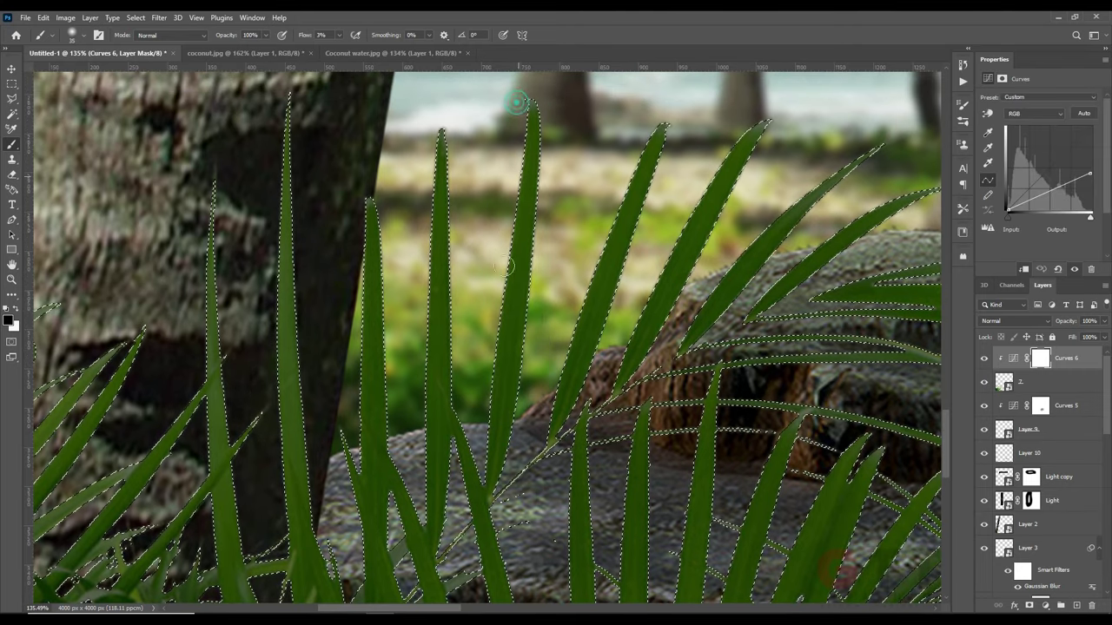
left_click_drag(300, 34, 310, 35)
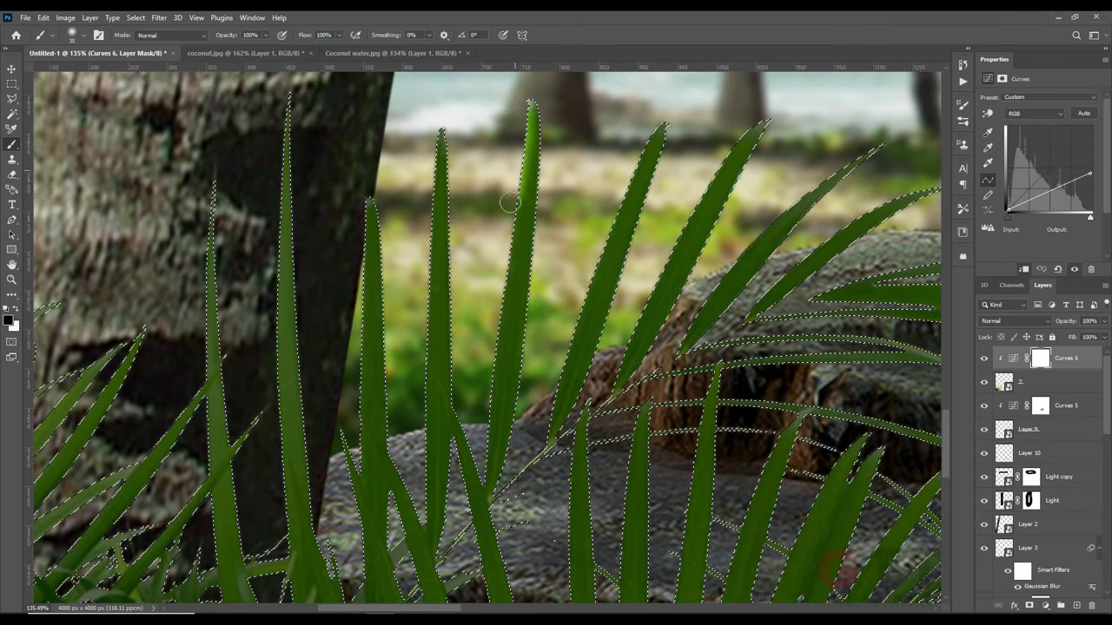
scroll(417, 333, "down", 3)
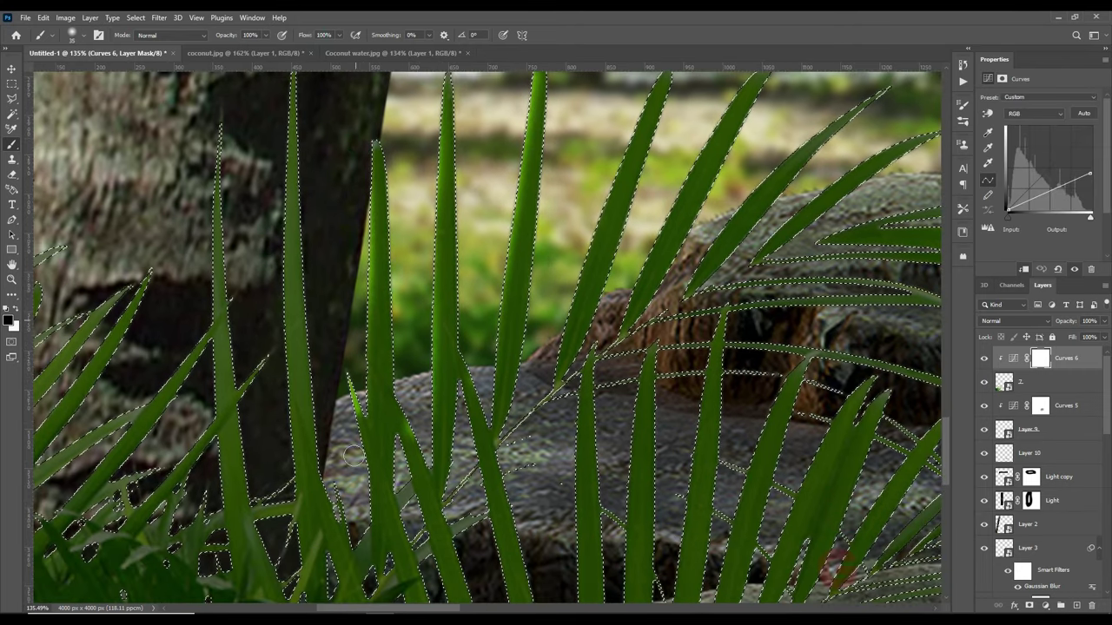
left_click_drag(631, 113, 598, 196)
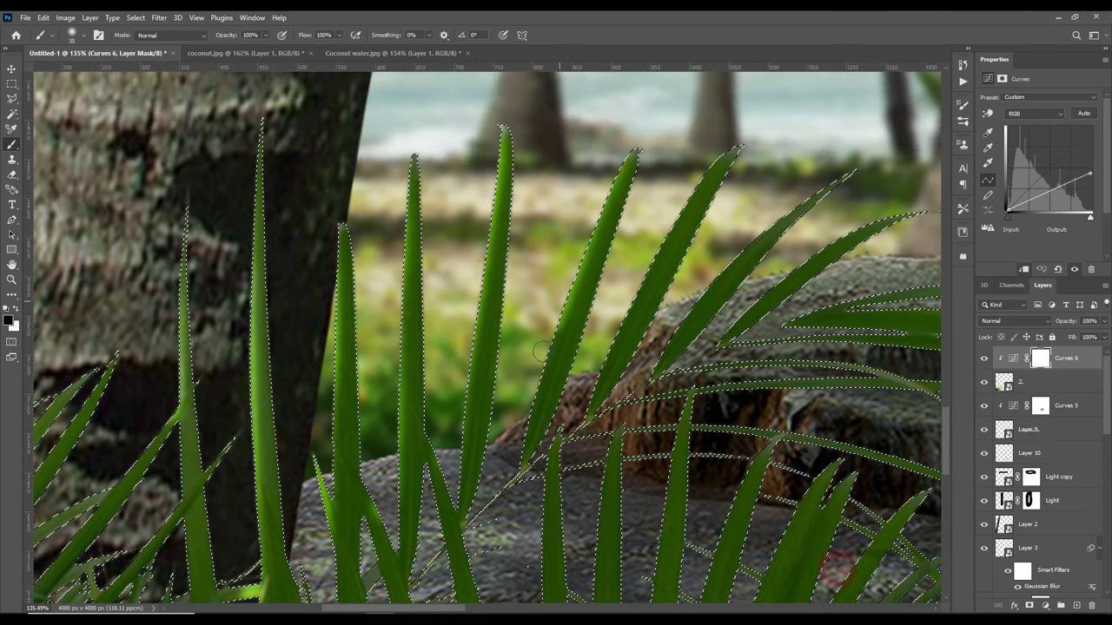
left_click_drag(820, 250, 359, 188)
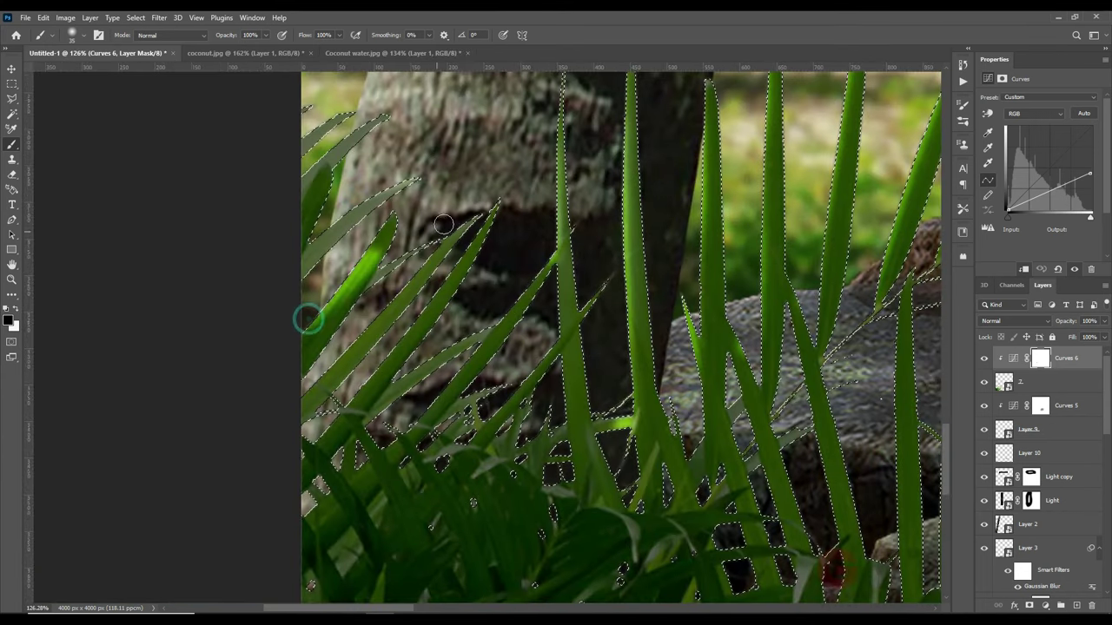
left_click_drag(479, 266, 382, 393)
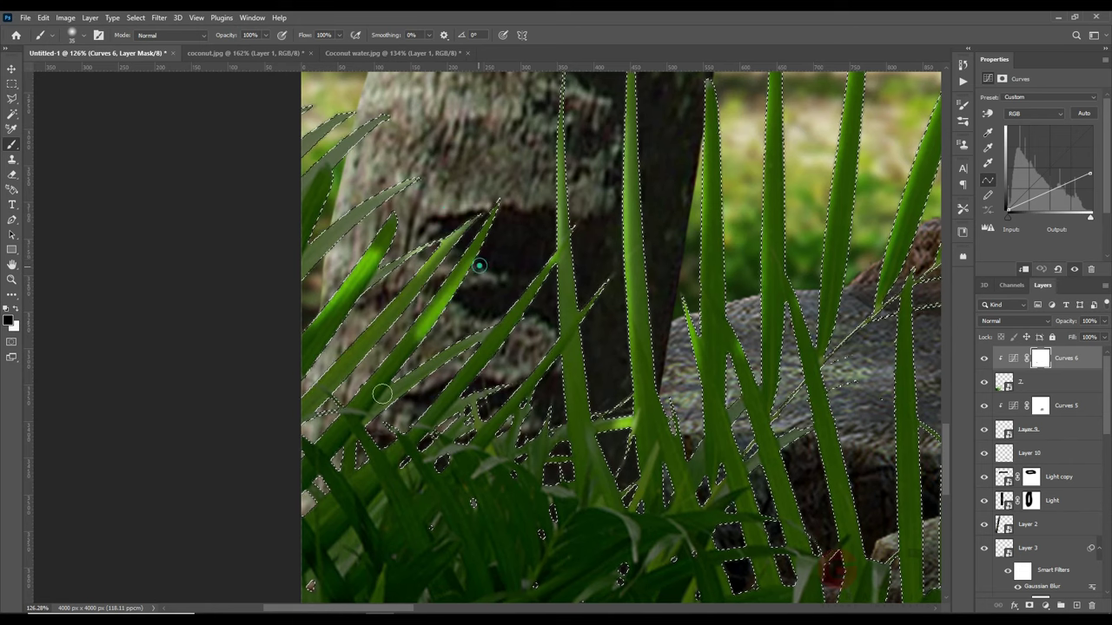
scroll(423, 391, "down", 5)
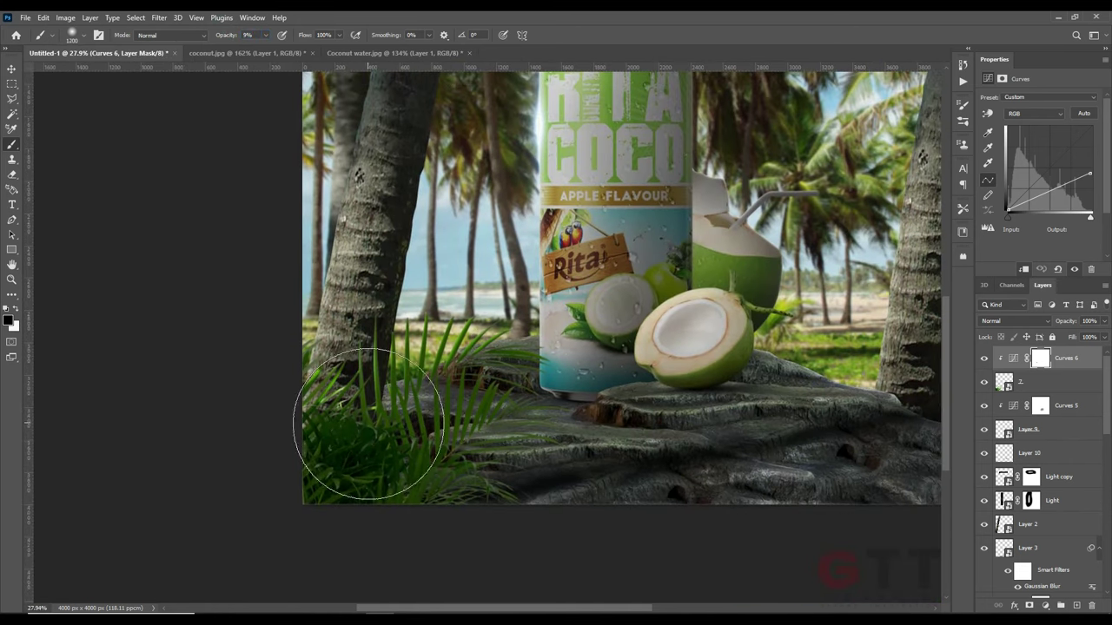
scroll(393, 400, "down", 2)
scroll(348, 406, "down", 2)
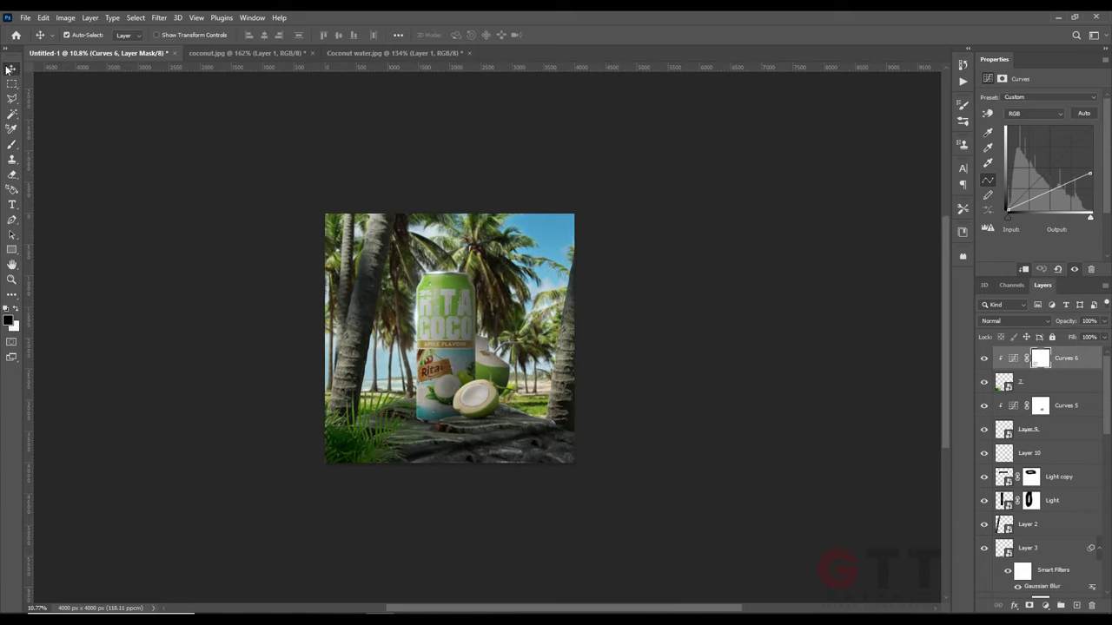
scroll(346, 491, "up", 1)
scroll(346, 490, "up", 1)
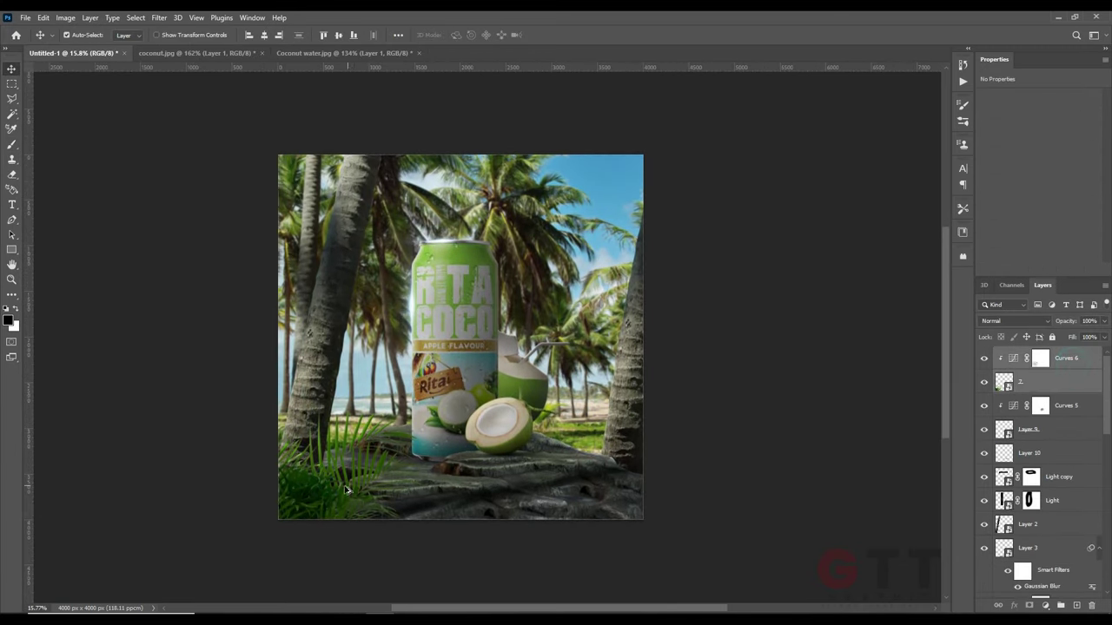
Duplicate the fern and Curves 6, move the copy right, and flip it horizontally with a rotation
key("ctrl+j")
key("ctrl+t")
left_click_drag(365, 486, 591, 417)
right_click(627, 261)
left_click(658, 436)
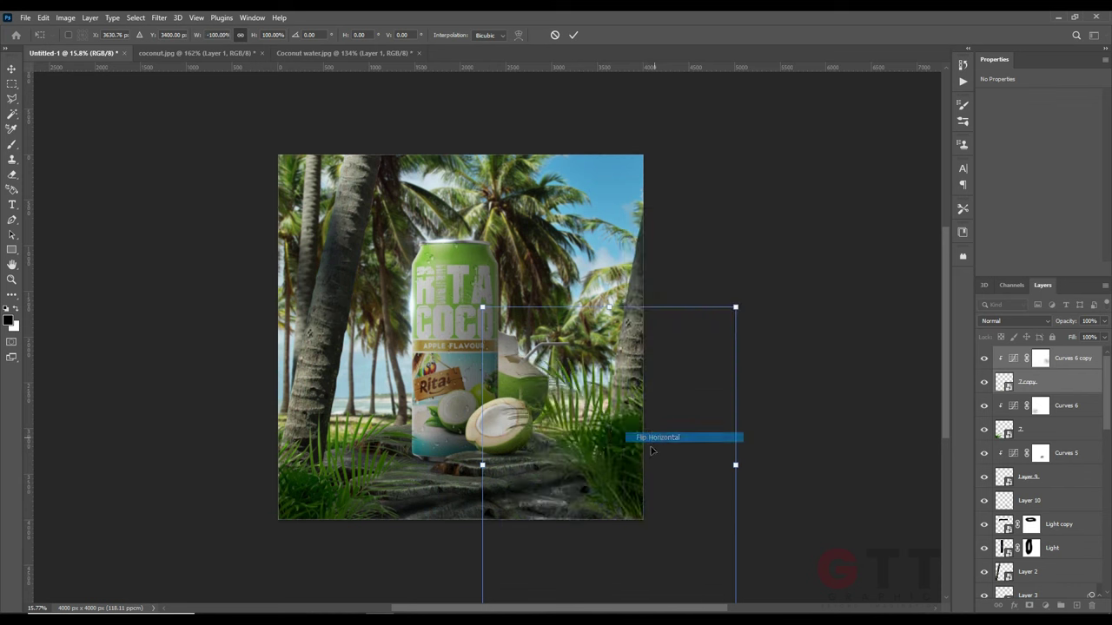
mouse_move(651, 450)
left_mouse_down()
mouse_move(625, 476)
mouse_move(678, 452)
left_mouse_up()
key("Return")
scroll(608, 473, "up", 1)
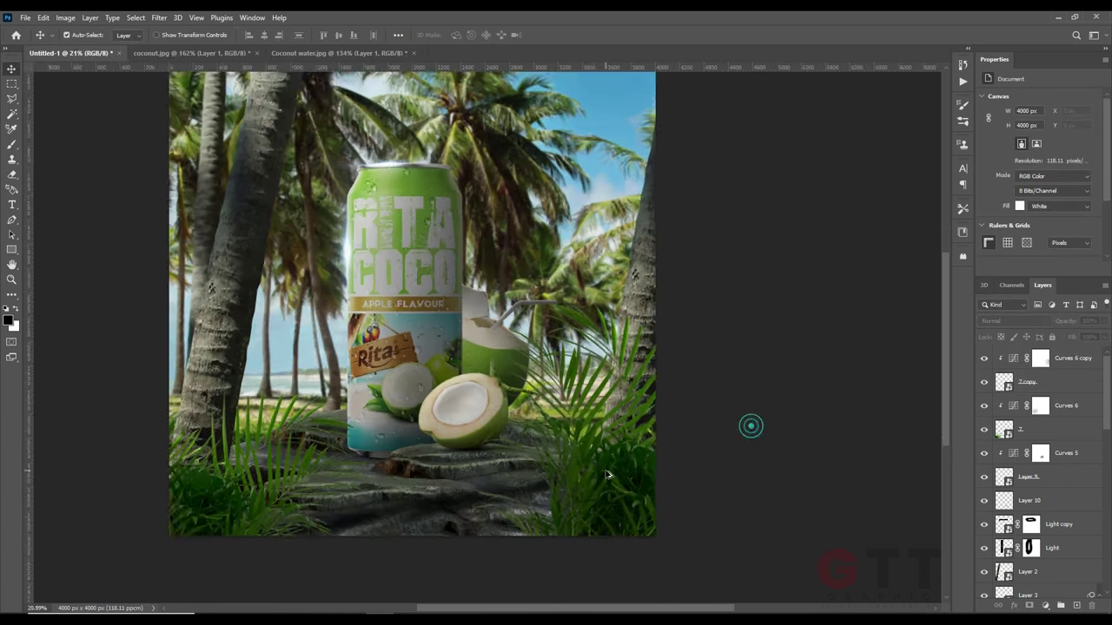
scroll(607, 475, "up", 1)
Convert the fern copies into a smart object and apply a 7 px Gaussian Blur
left_click(1025, 404)
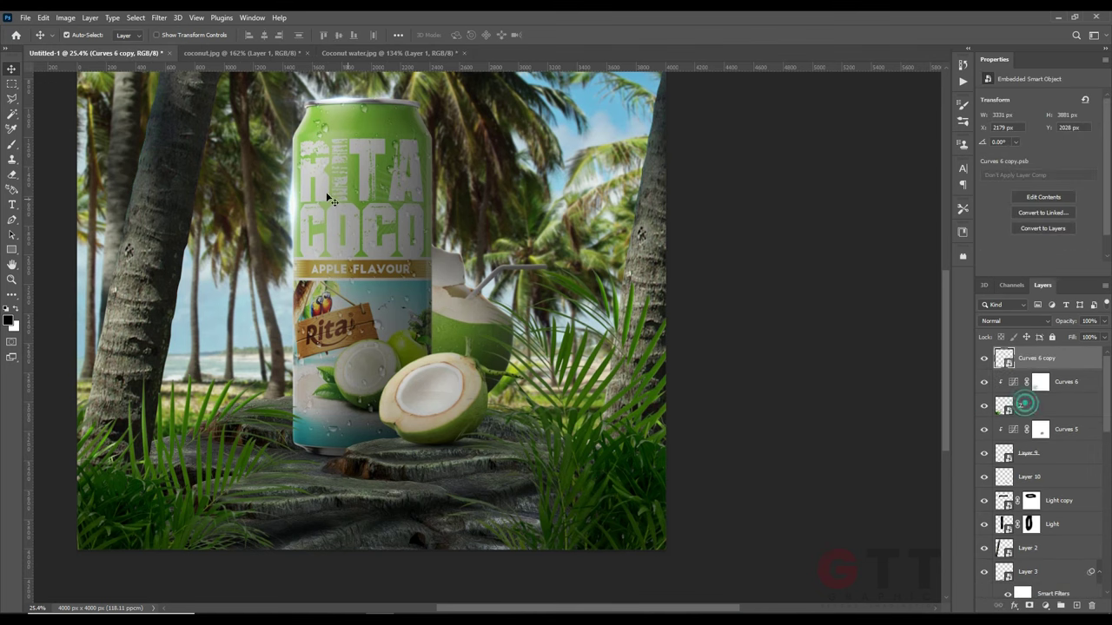
left_click(159, 18)
left_click(335, 217)
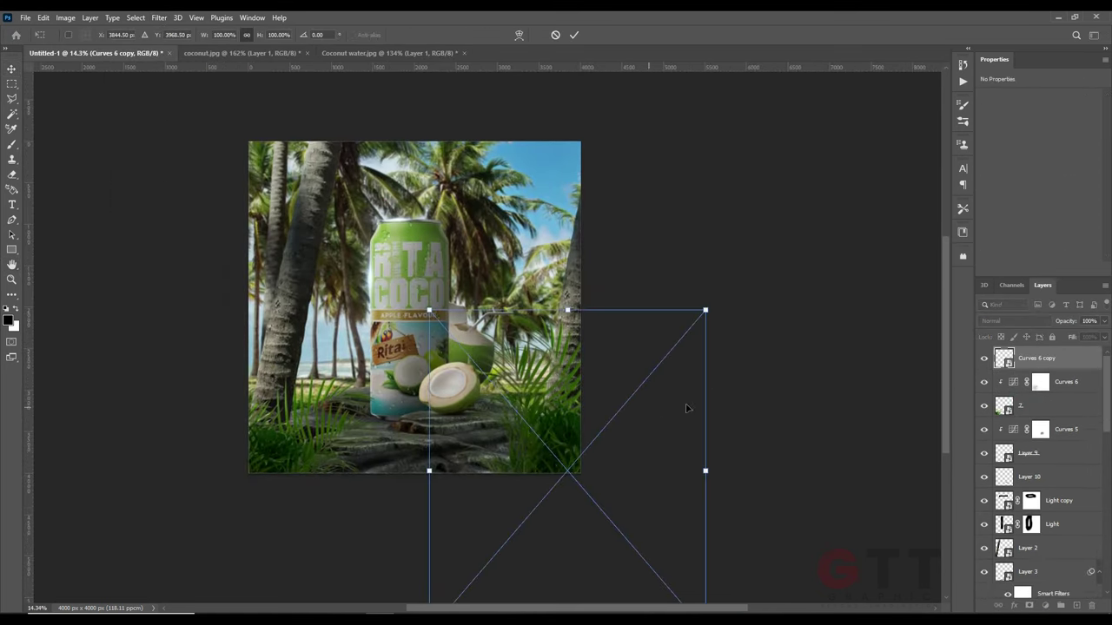
Rotate the blurred ferns to about −47.55°, shift them 125 px right, and enlarge to about 137%
mouse_move(686, 405)
left_mouse_down()
mouse_move(724, 452)
mouse_move(676, 458)
left_mouse_up()
key("Return")
scroll(568, 433, "up", 1)
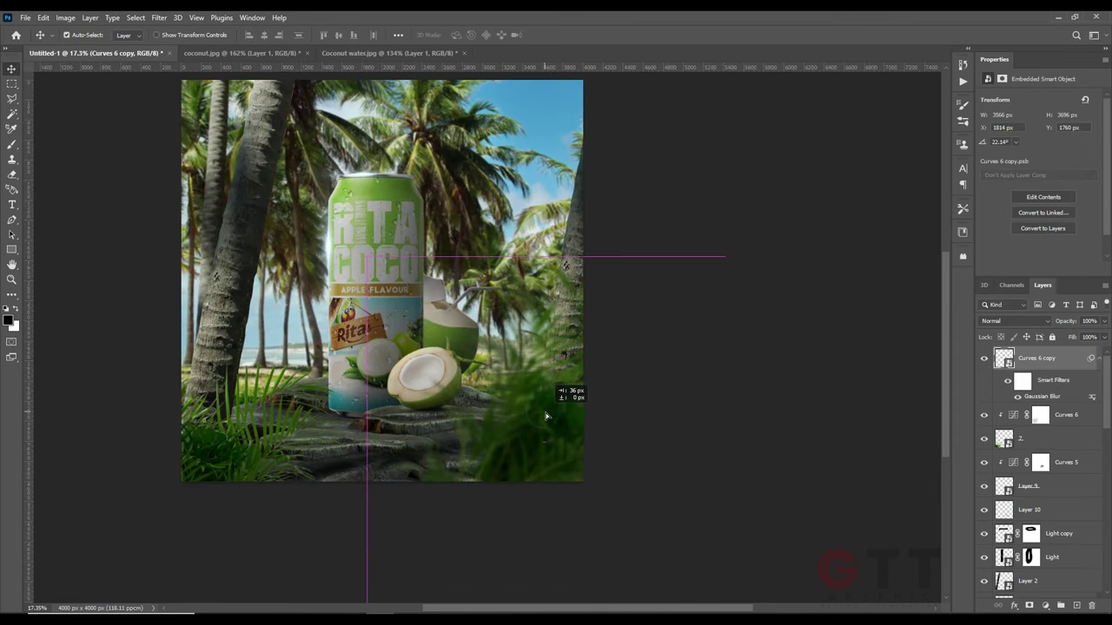
left_click_drag(537, 418, 556, 418)
scroll(588, 377, "down", 2)
scroll(588, 376, "up", 2)
key("ctrl+t")
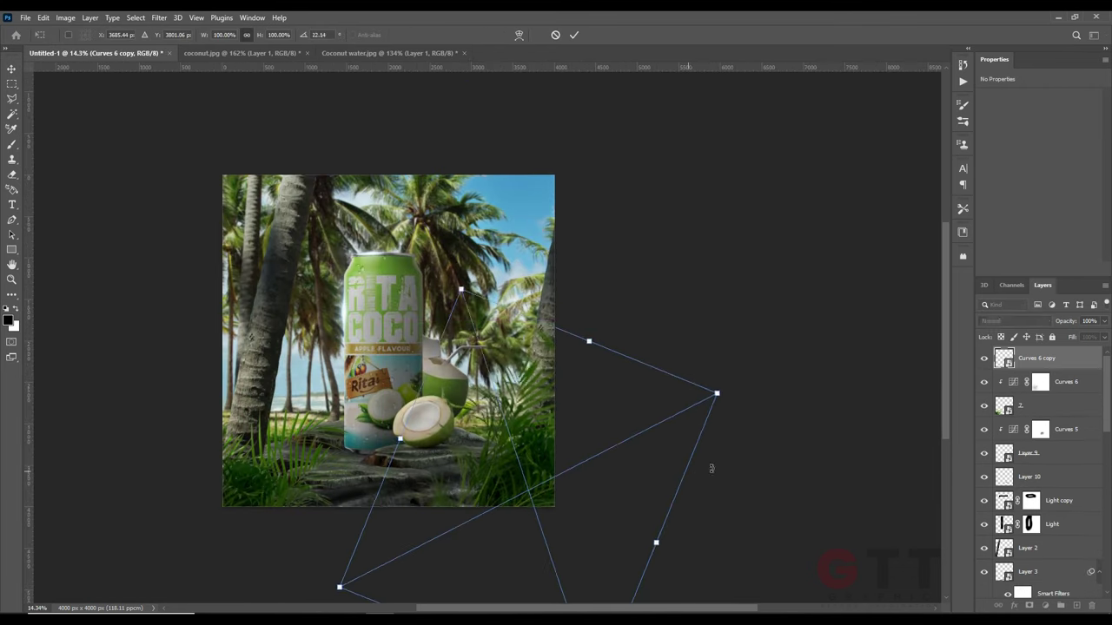
mouse_move(585, 335)
left_mouse_down()
mouse_move(632, 326)
mouse_move(702, 422)
left_mouse_up()
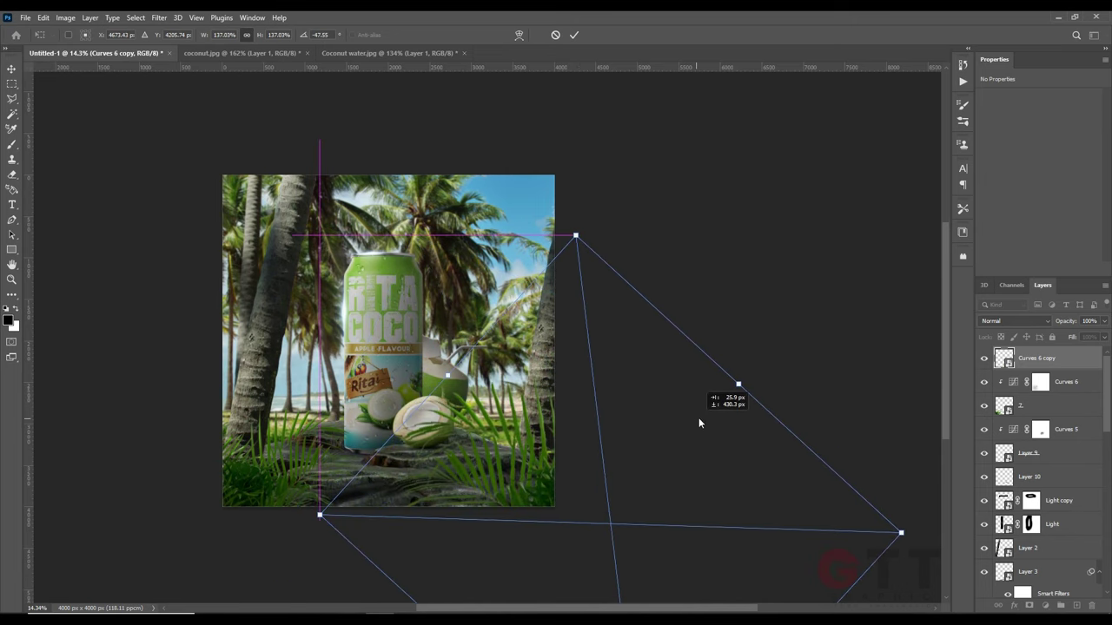
key("Return")
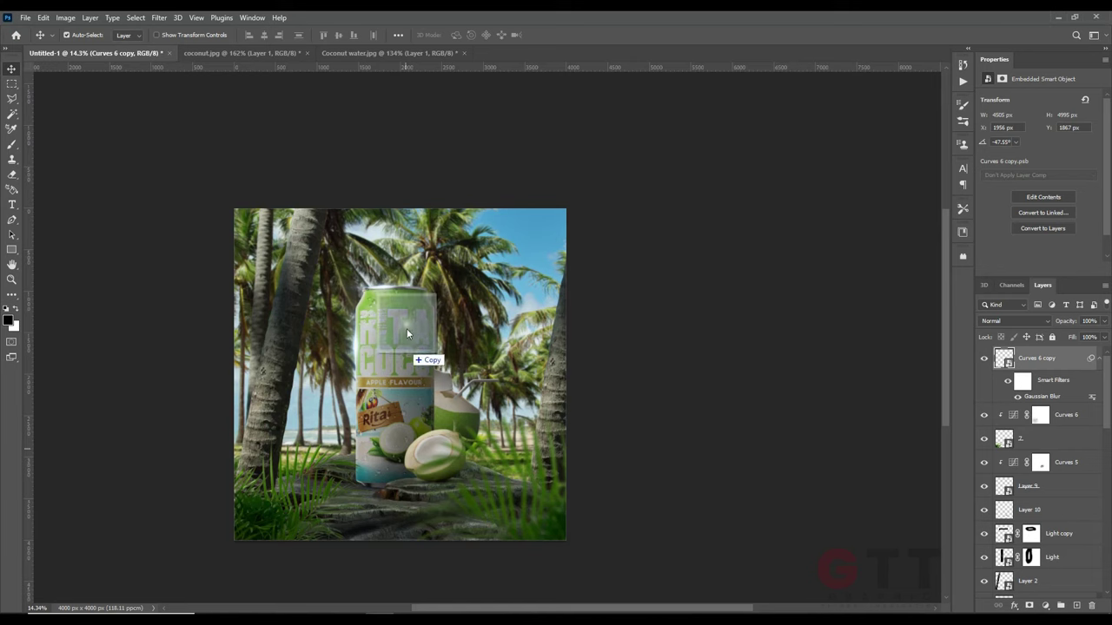
Place the light-rays image 8 into the composition
left_click_drag(232, 147, 406, 329)
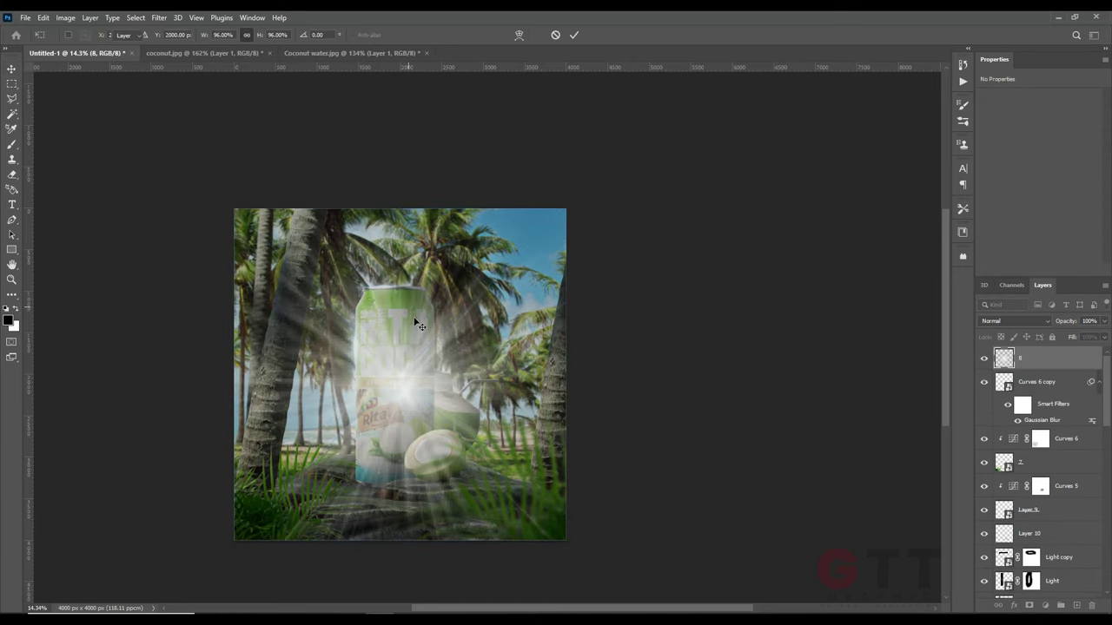
key("Return")
scroll(472, 415, "down", 2)
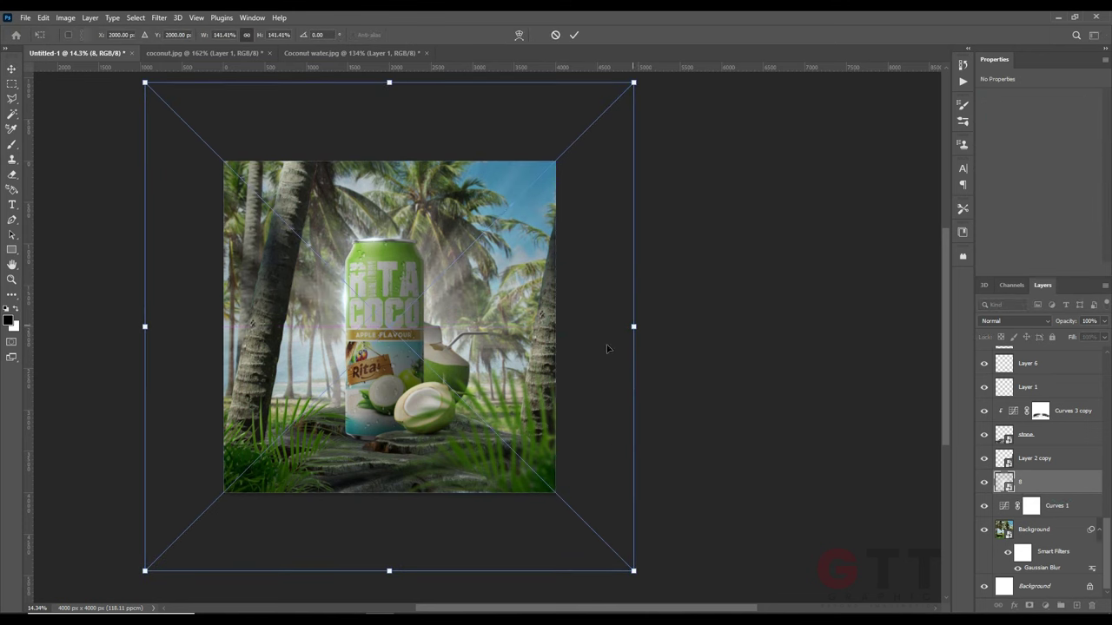
key("Return")
Set the light-rays layer to Soft Light and scale it well beyond the canvas
left_click(1015, 321)
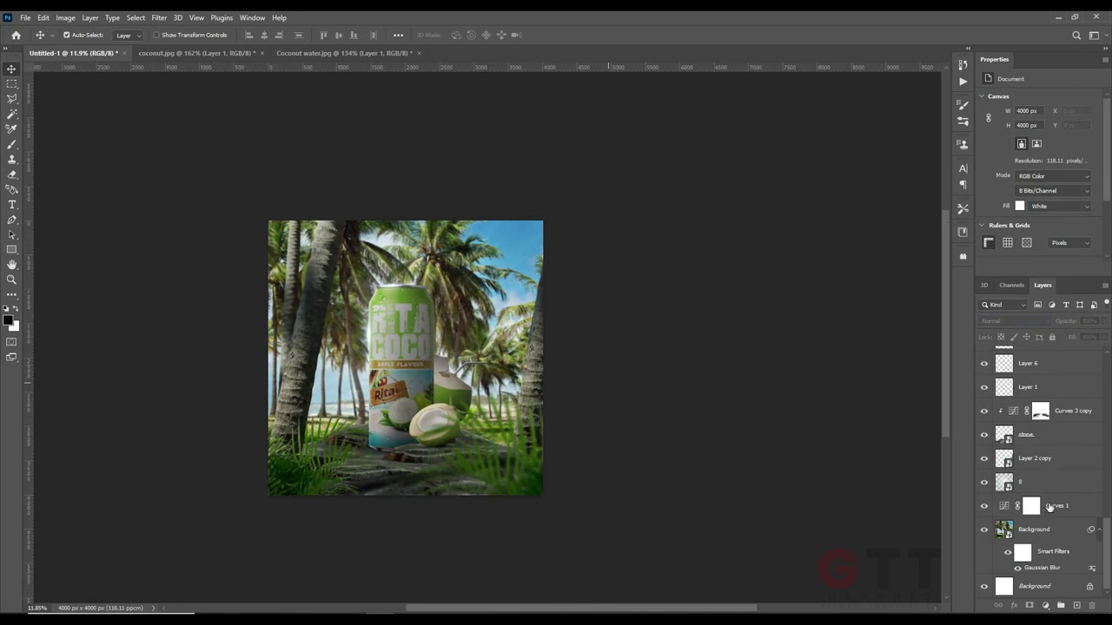
left_click(1034, 482)
key("ctrl+t")
mouse_move(608, 332)
left_mouse_down()
mouse_move(706, 282)
mouse_move(643, 330)
mouse_move(656, 363)
left_mouse_up()
Commit the light rays' new size, then place palm leaf image 9 enlarged at the top right
key("Return")
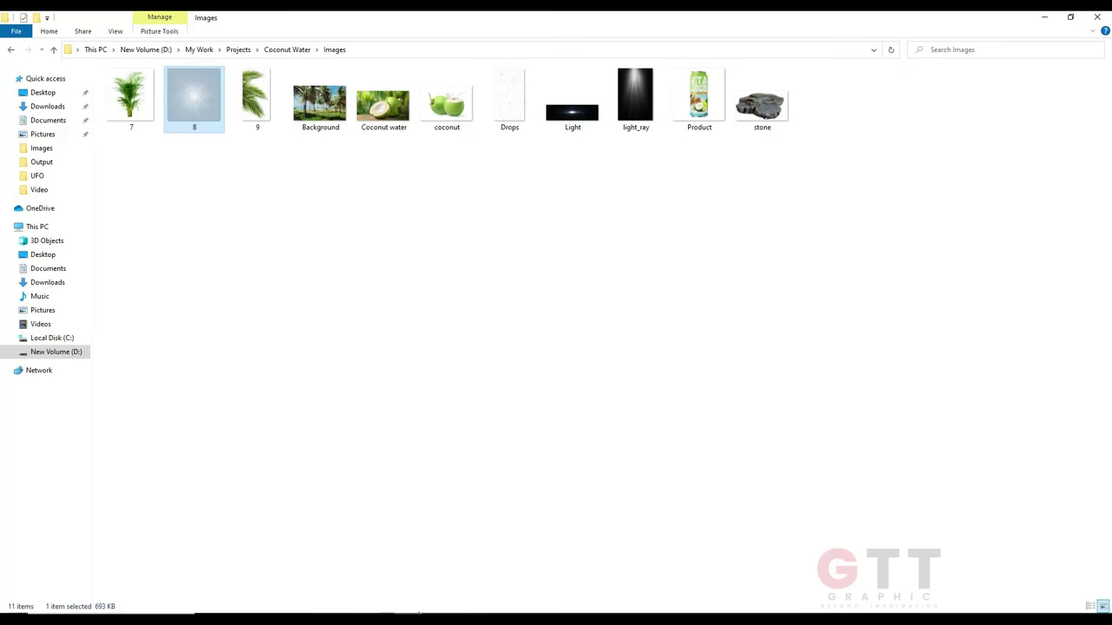
left_click_drag(257, 97, 347, 533)
left_click_drag(520, 345, 573, 379)
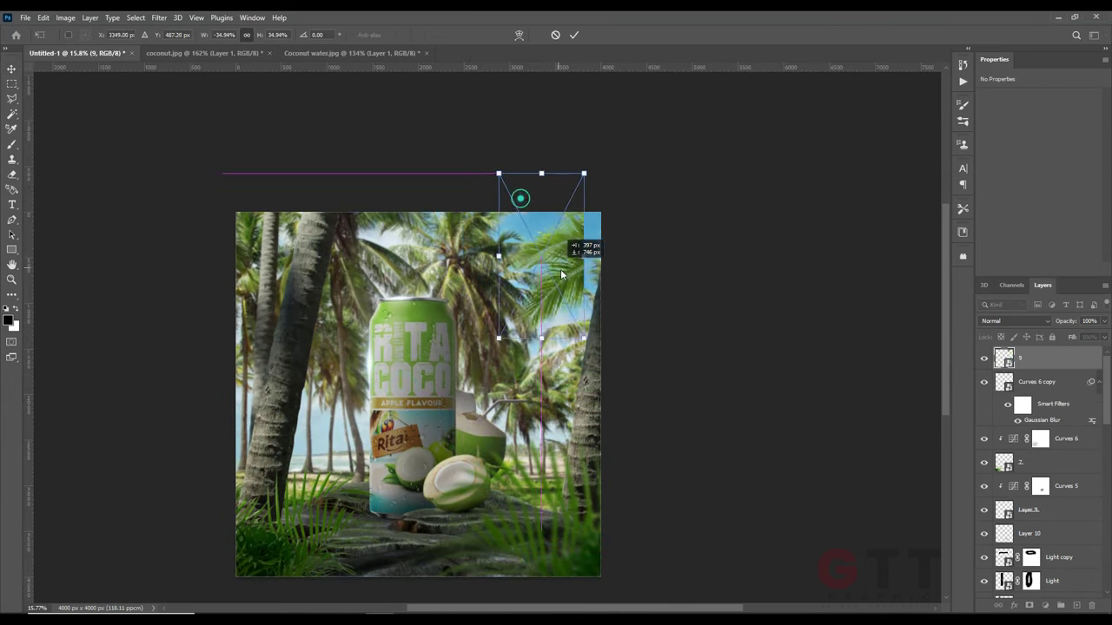
left_click_drag(561, 275, 589, 252)
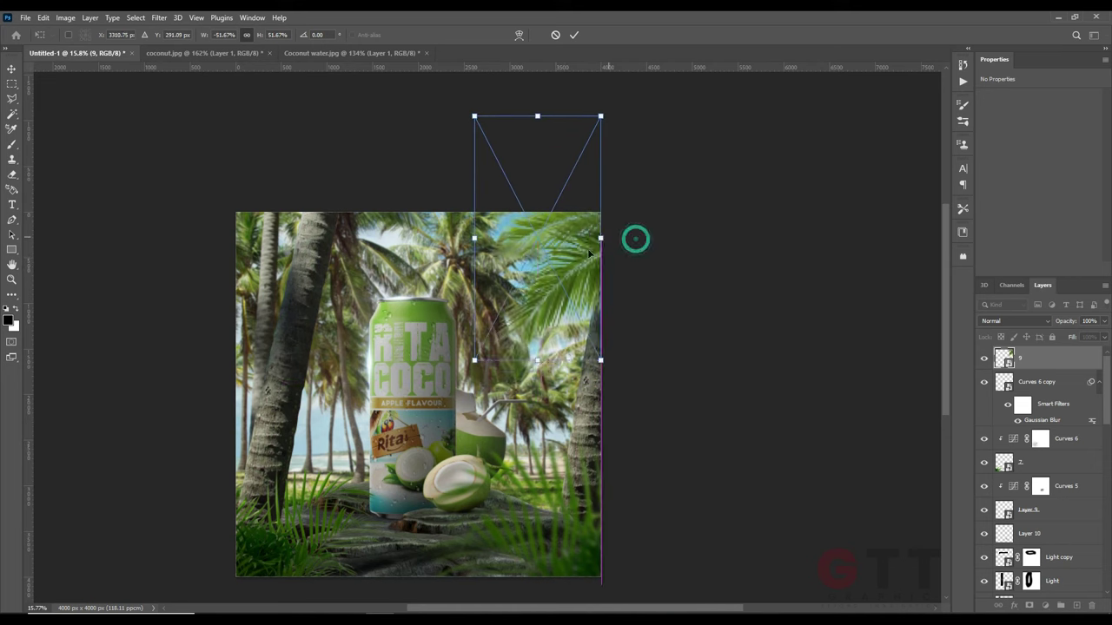
key("Return")
Add Curves 7 with its top point pulled down to Output 228 to darken slightly
scroll(557, 328, "up", 2)
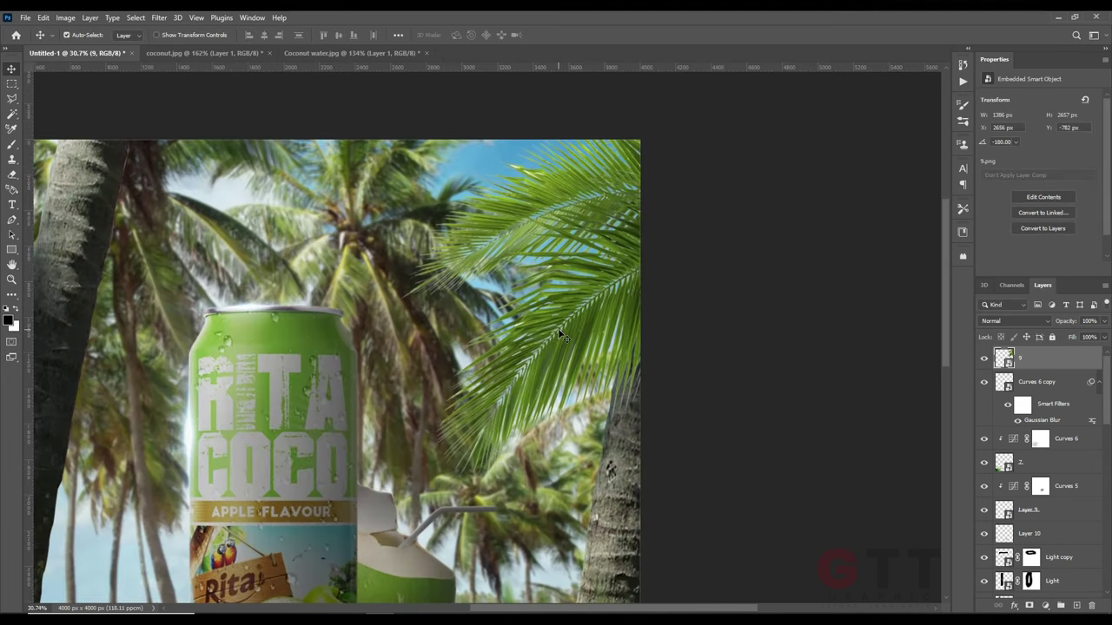
left_click(1045, 606)
left_click(1058, 446)
left_click_drag(1063, 163, 1065, 172)
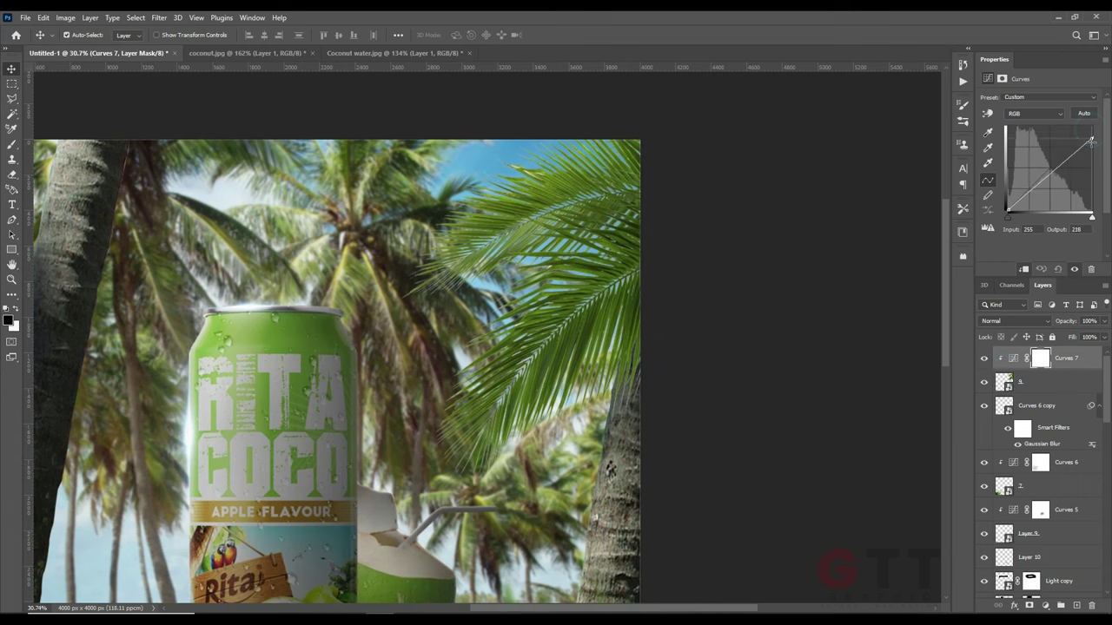
left_click(720, 295)
scroll(706, 356, "down", 3)
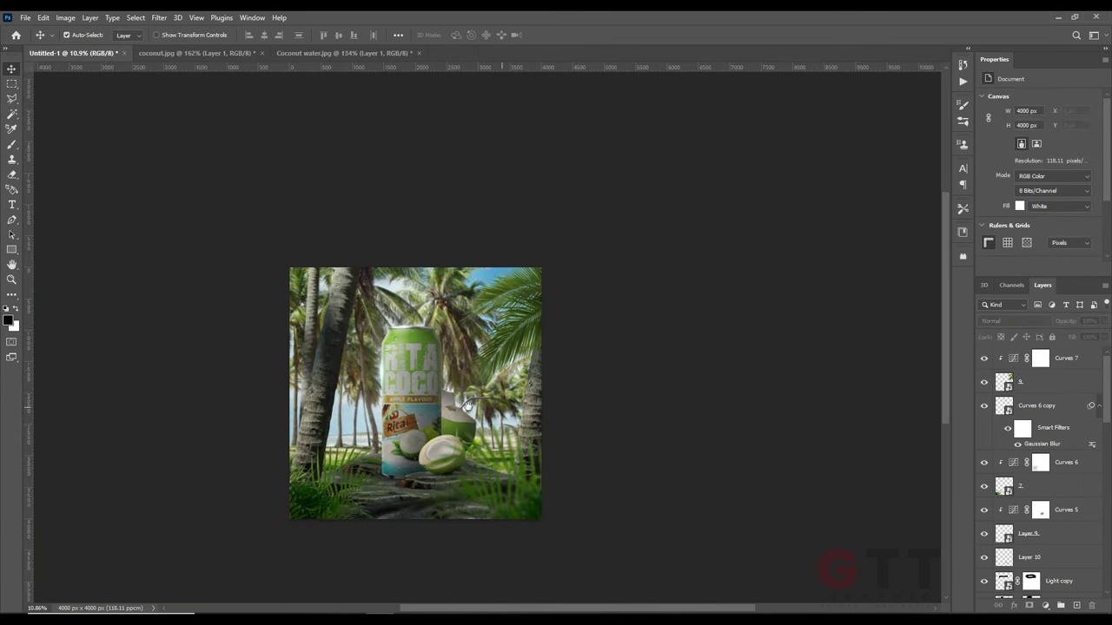
Place the light_ray image from the Images folder and enlarge it over the scene
scroll(521, 434, "up", 1)
left_click(1069, 359)
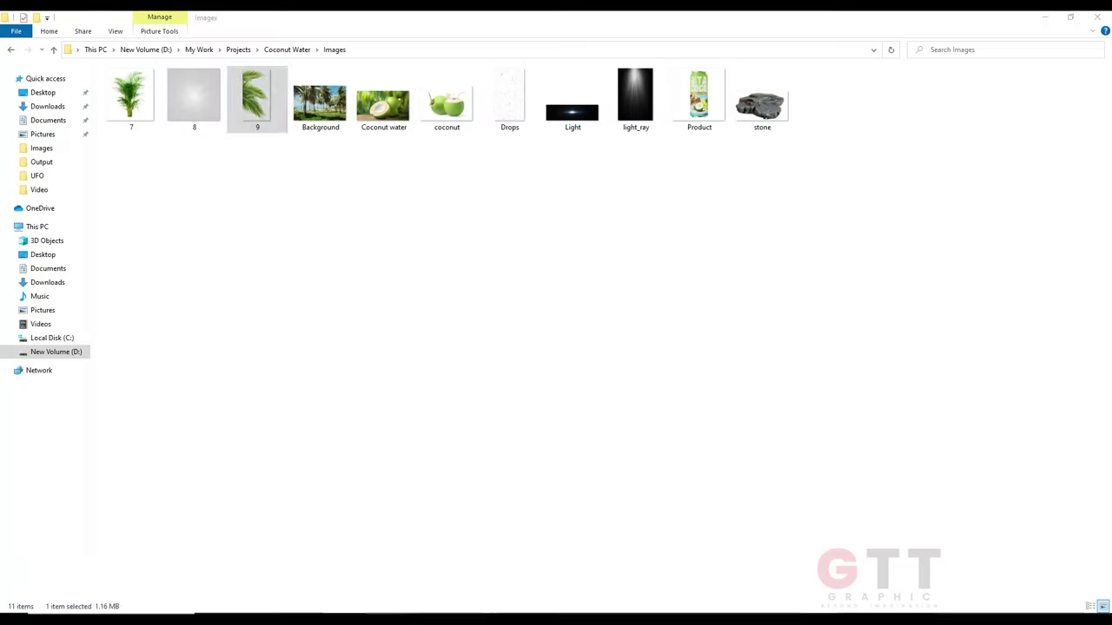
mouse_move(635, 96)
left_mouse_down()
mouse_move(464, 365)
mouse_move(324, 524)
left_mouse_up()
key("ctrl+t")
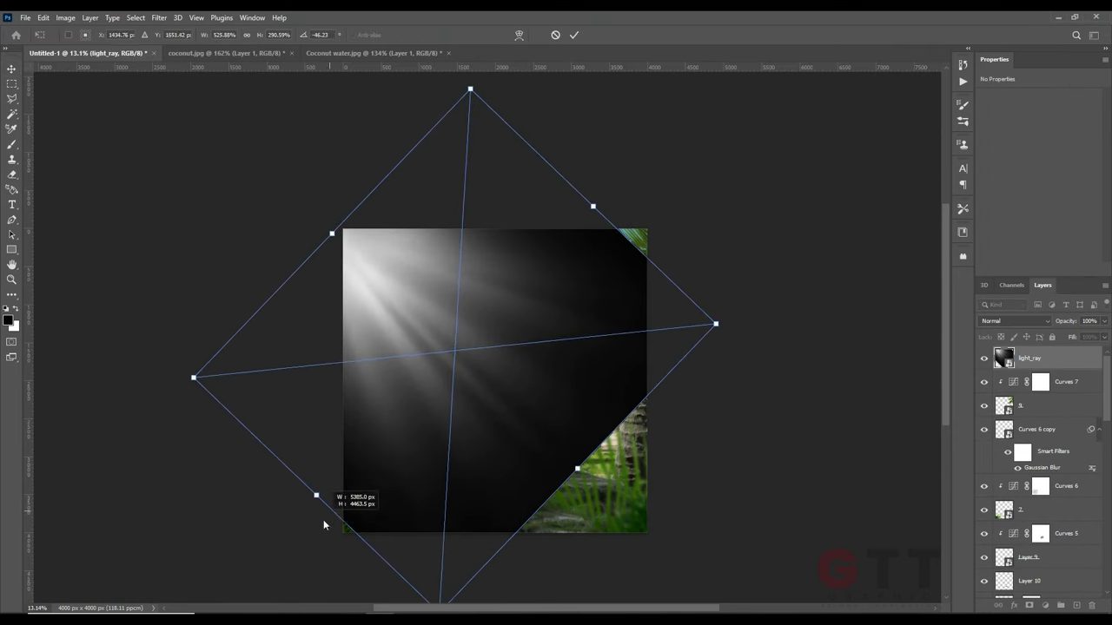
left_click_drag(592, 207, 611, 186)
double_click(509, 368)
Blend the light rays in Screen mode and nudge them into position
left_click(993, 321)
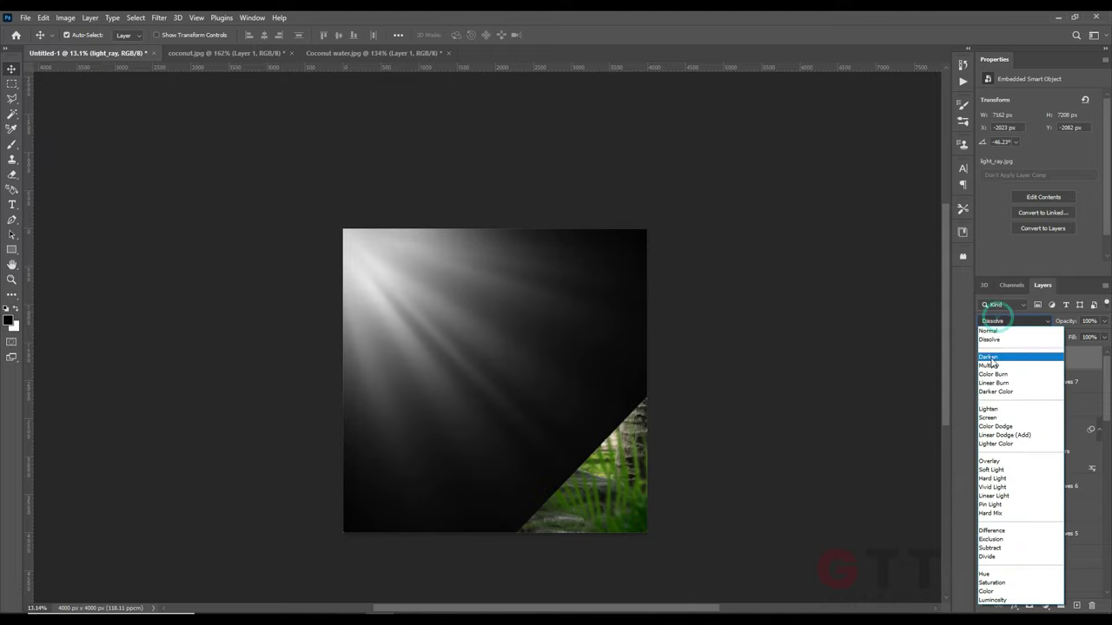
left_click(987, 418)
left_click_drag(441, 297, 418, 278)
scroll(486, 365, "up", 1)
scroll(502, 418, "up", 3)
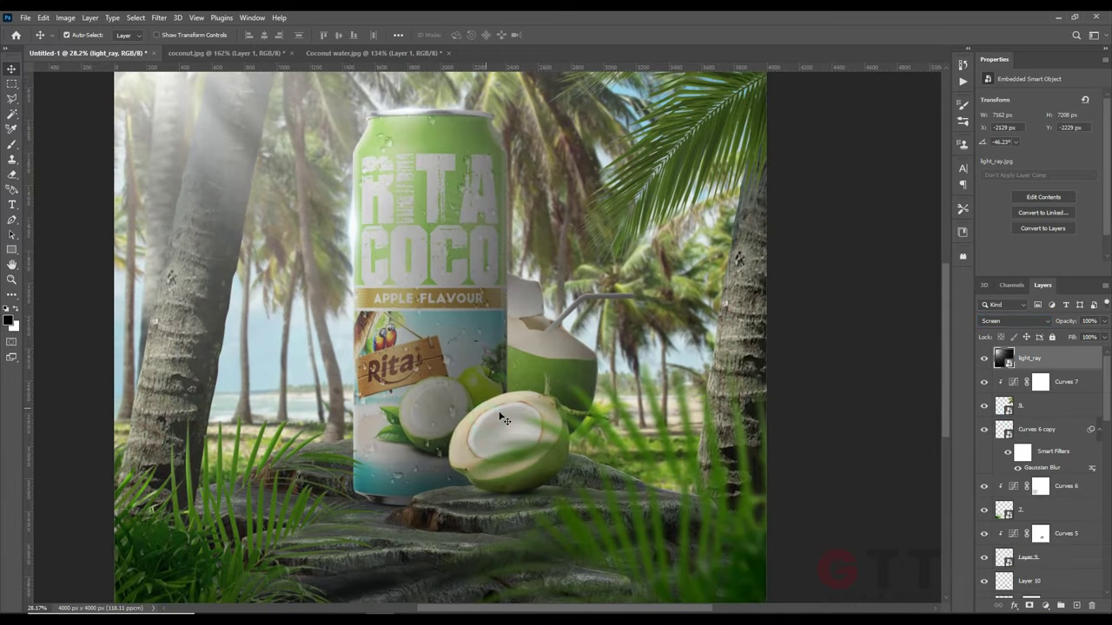
scroll(502, 418, "down", 1)
Add a layer mask to the light_ray layer and paint on it
left_click(1030, 606)
left_click(11, 144)
scroll(499, 417, "down", 1)
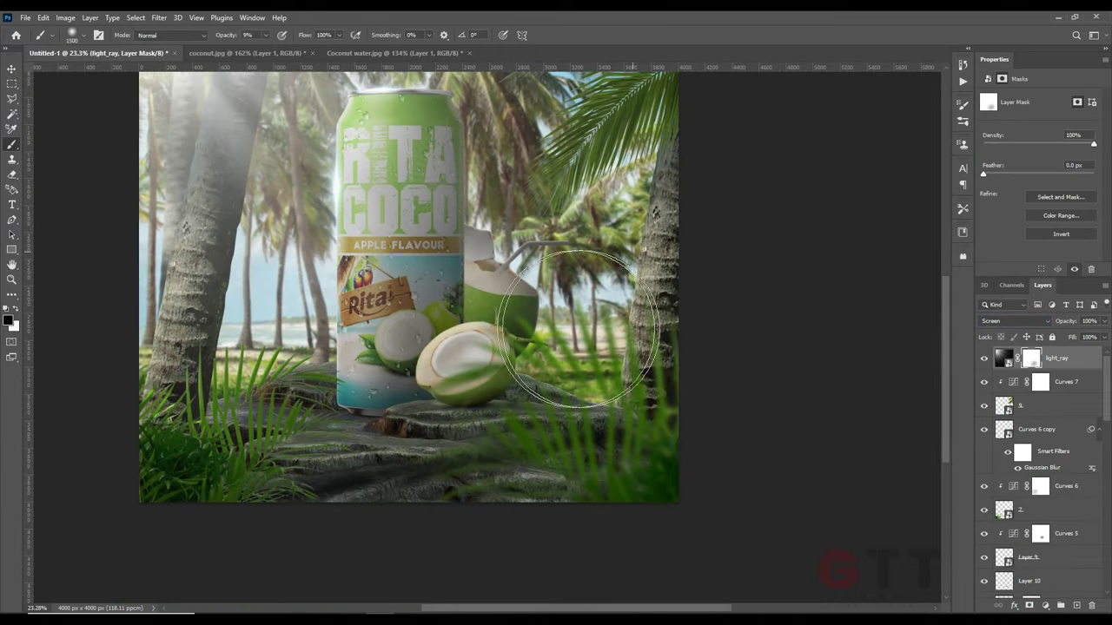
scroll(435, 484, "down", 3)
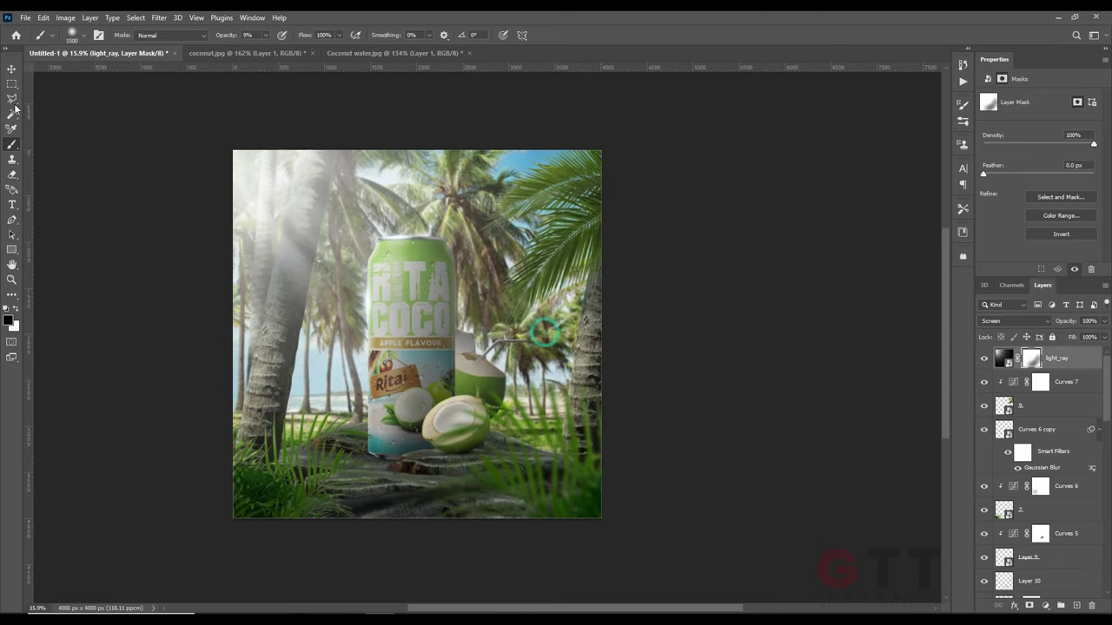
key("v")
left_click(226, 257)
left_click(286, 323)
Lower the light rays' opacity to 78% and reposition them toward the upper left
left_click_drag(1067, 321, 1051, 321)
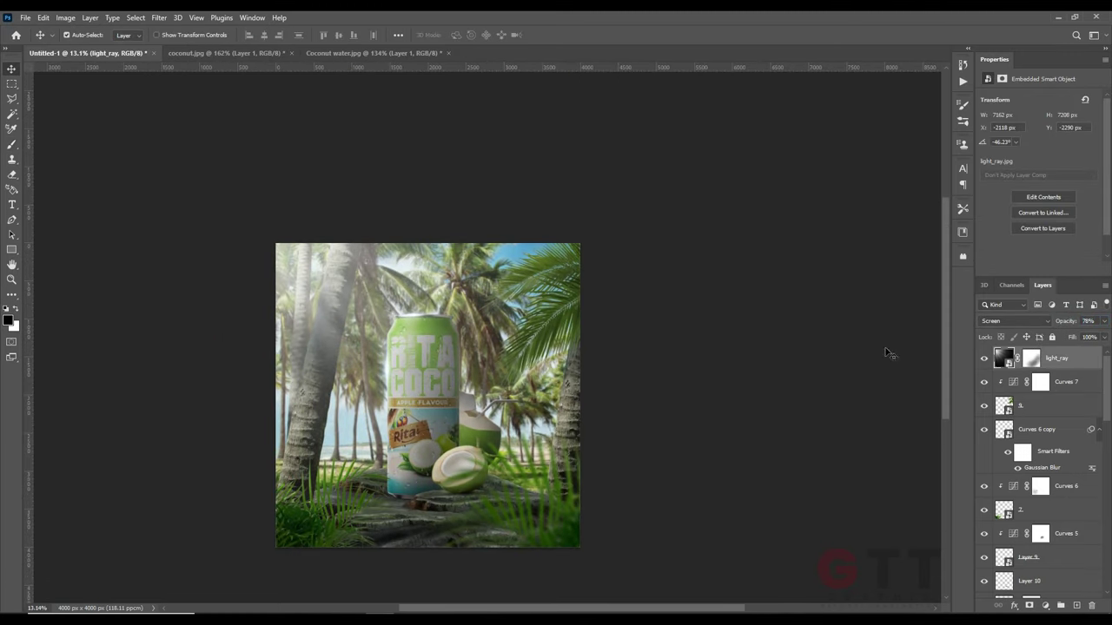
mouse_move(660, 343)
left_mouse_down()
mouse_move(531, 333)
mouse_move(568, 327)
mouse_move(532, 358)
left_mouse_up()
key("Return")
scroll(330, 347, "up", 3)
scroll(330, 347, "down", 2)
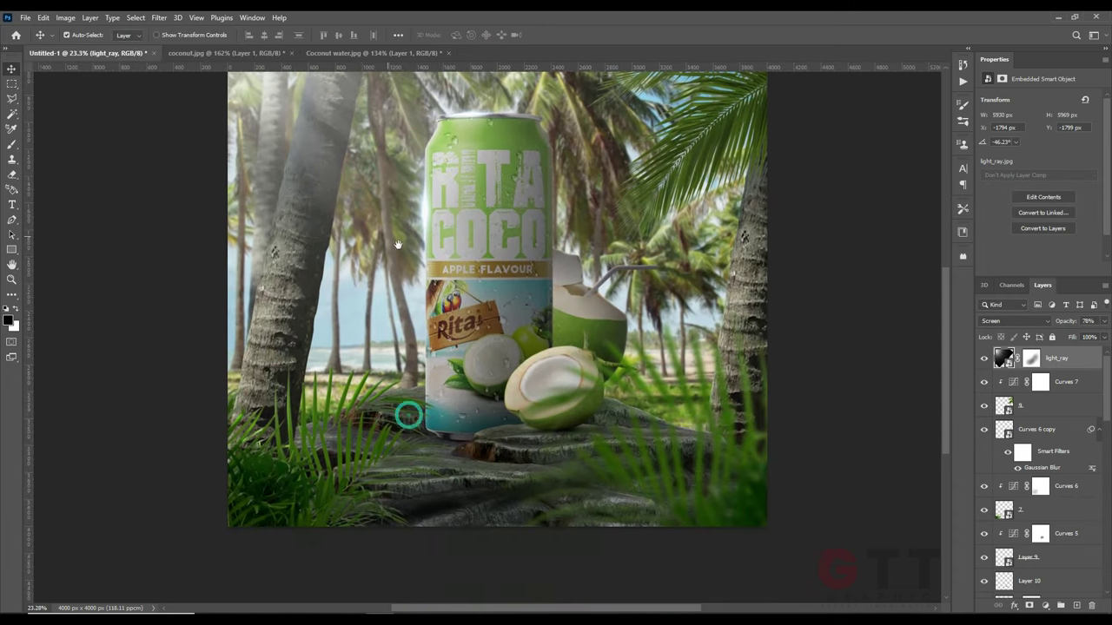
mouse_move(611, 405)
left_mouse_down()
mouse_move(669, 417)
mouse_move(656, 419)
mouse_move(718, 462)
left_mouse_up()
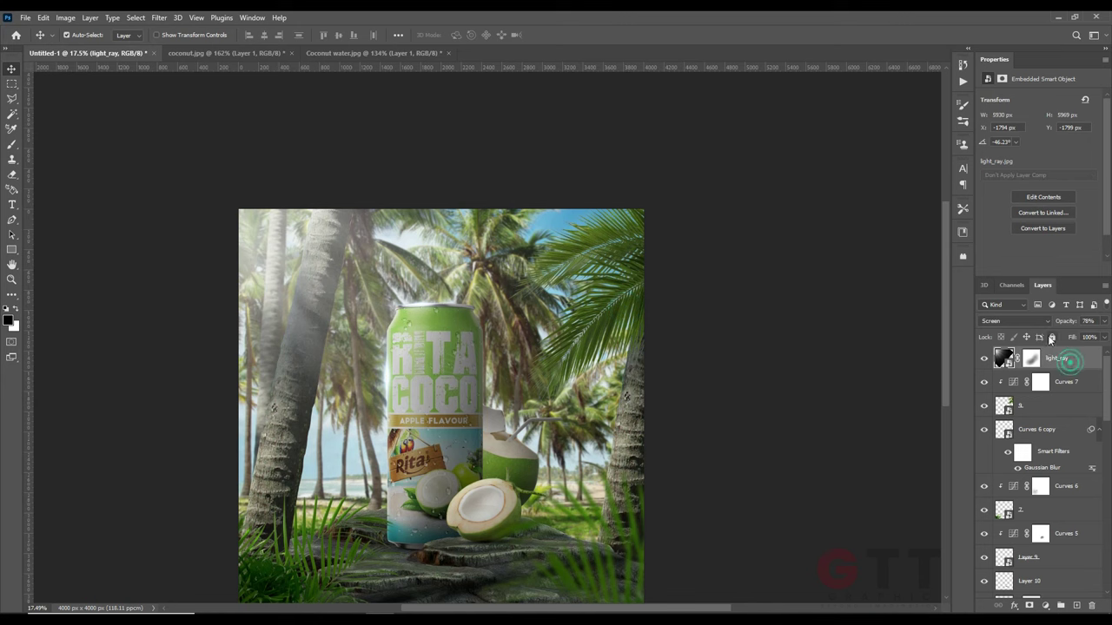
Apply a Gaussian Blur of about 7.2 px to palm leaf layer 9
left_click(1033, 406)
left_click(159, 17)
left_click(326, 203)
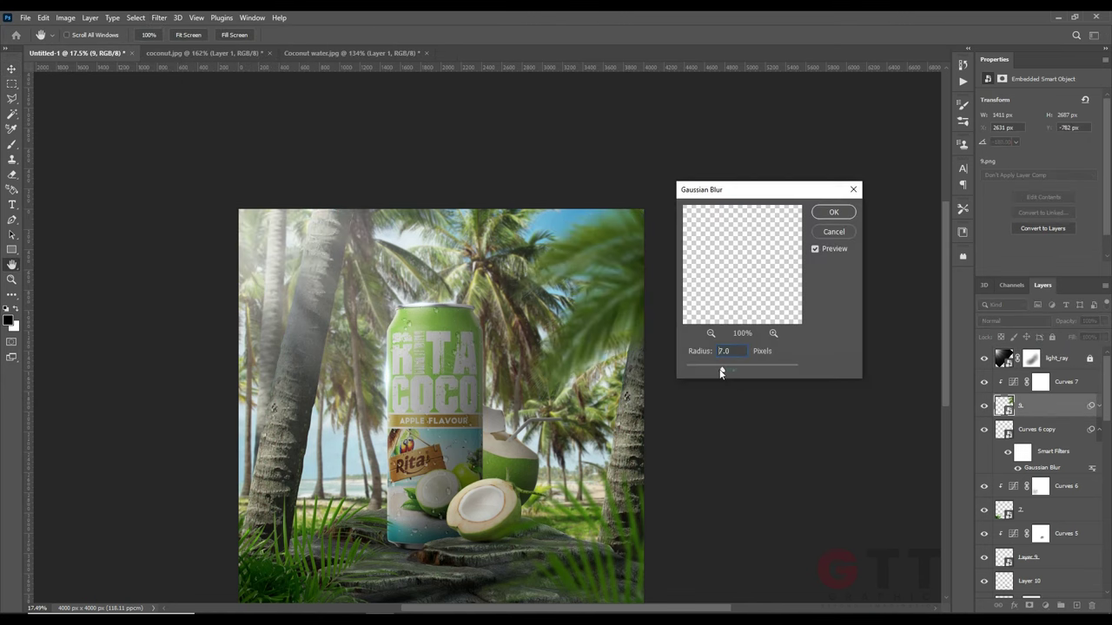
left_click_drag(704, 367, 720, 370)
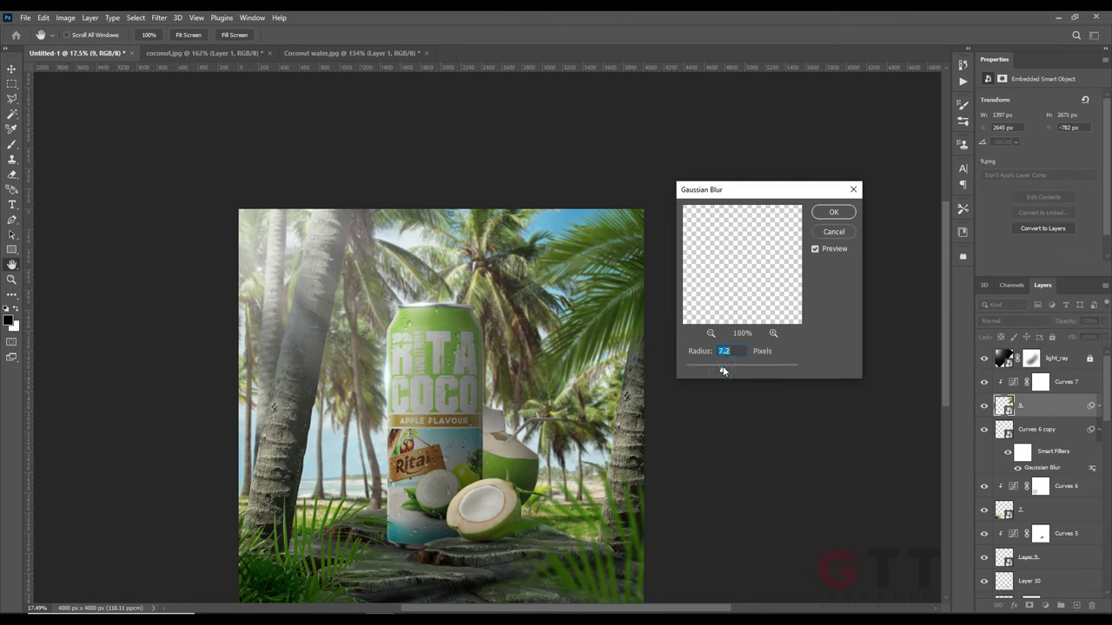
left_click(833, 213)
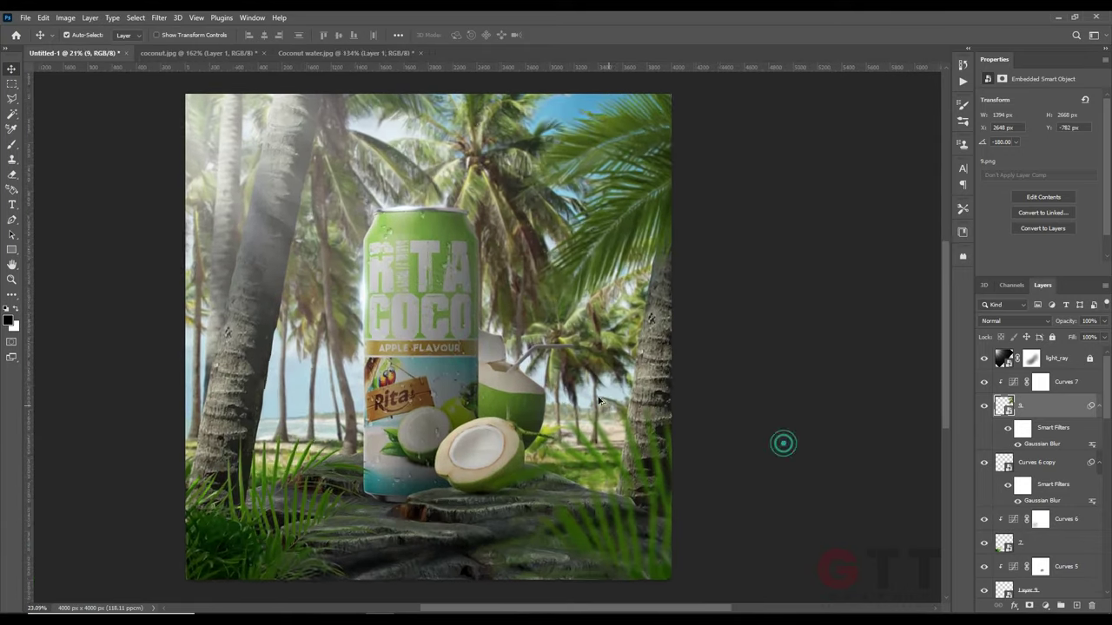
scroll(491, 375, "up", 5)
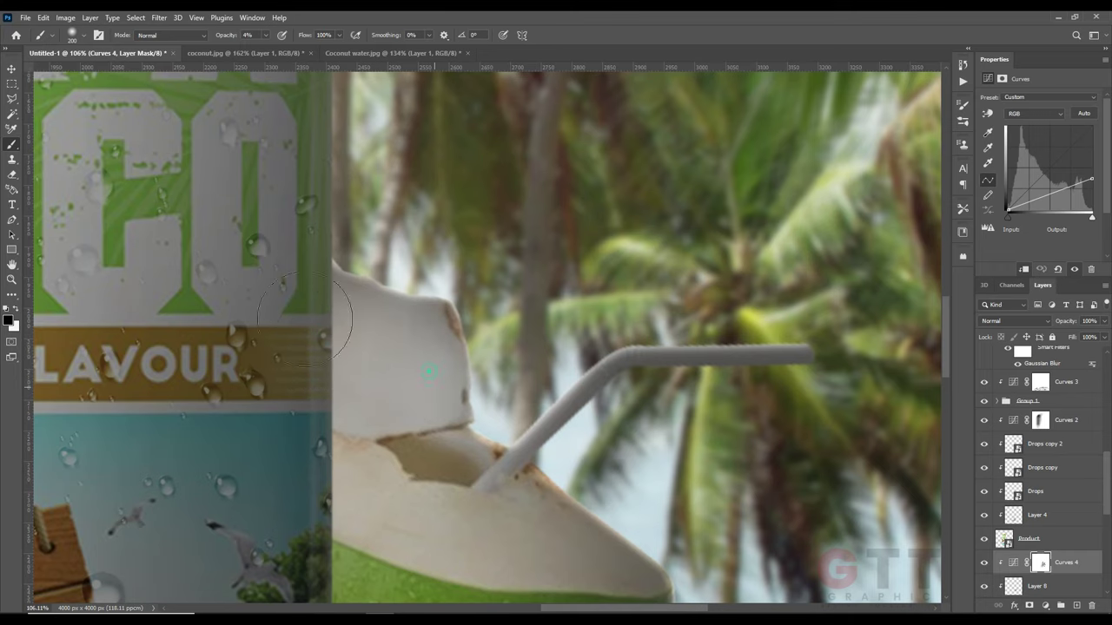
scroll(304, 317, "down", 3)
scroll(347, 348, "down", 2)
scroll(571, 383, "up", 5)
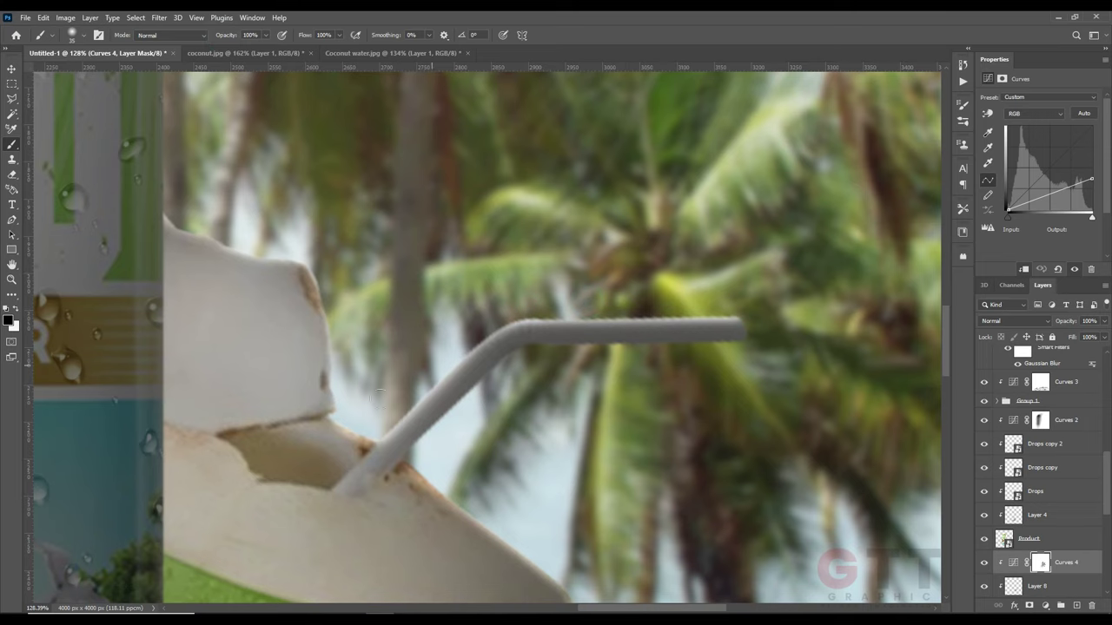
scroll(497, 323, "down", 3)
scroll(521, 347, "down", 3)
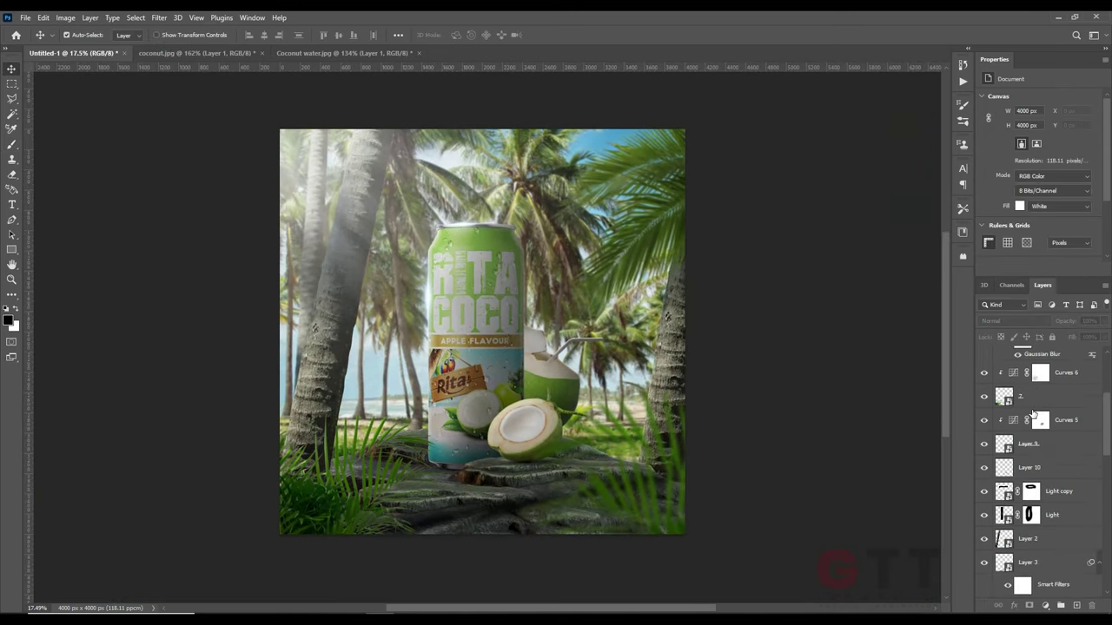
Add a Color Balance adjustment with Midtones Red +20 and Blue −25, then launch Camera Raw Filter
left_click(1045, 605)
left_click(1048, 501)
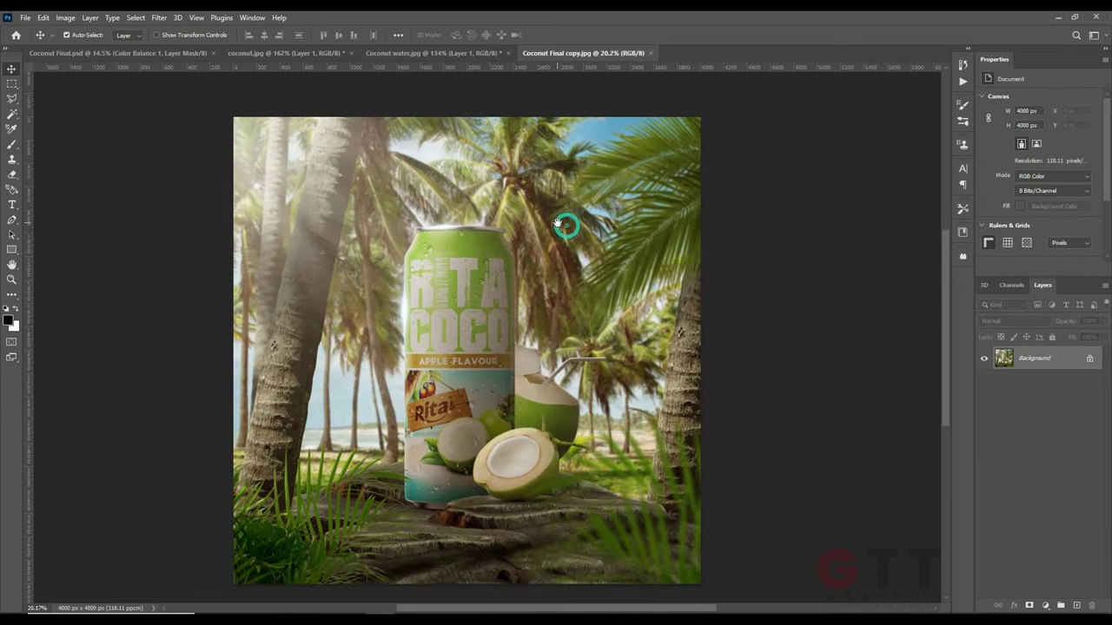
left_click(158, 17)
left_click(183, 138)
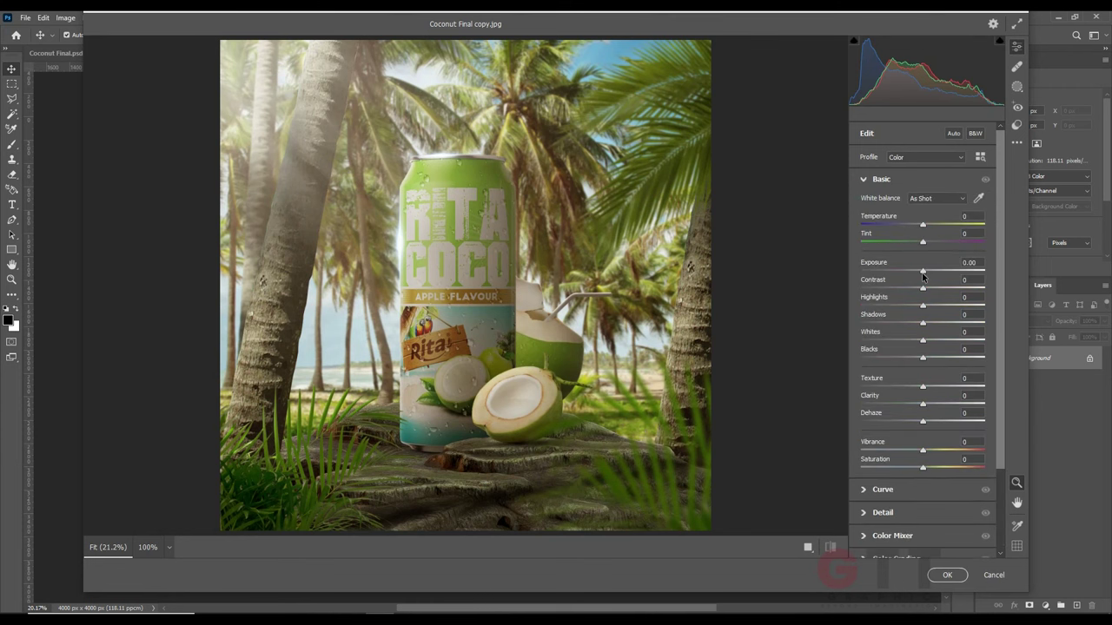
Set Camera Raw Exposure +0.10, Contrast +43, Highlights −54, Shadows −34 and Whites +13
left_click(923, 273)
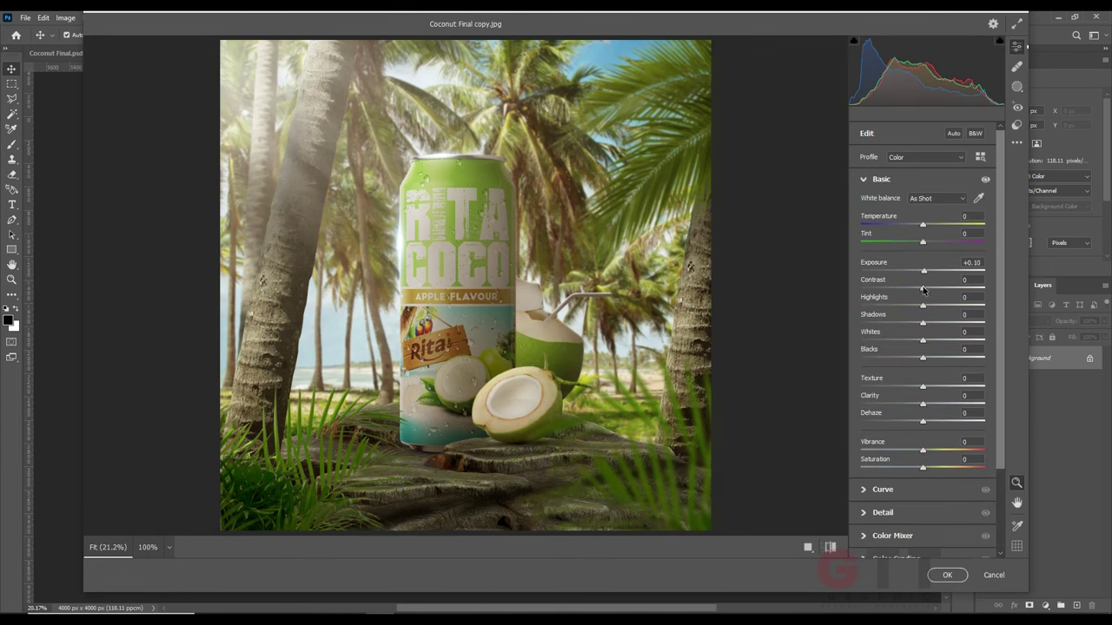
left_click_drag(910, 308, 888, 309)
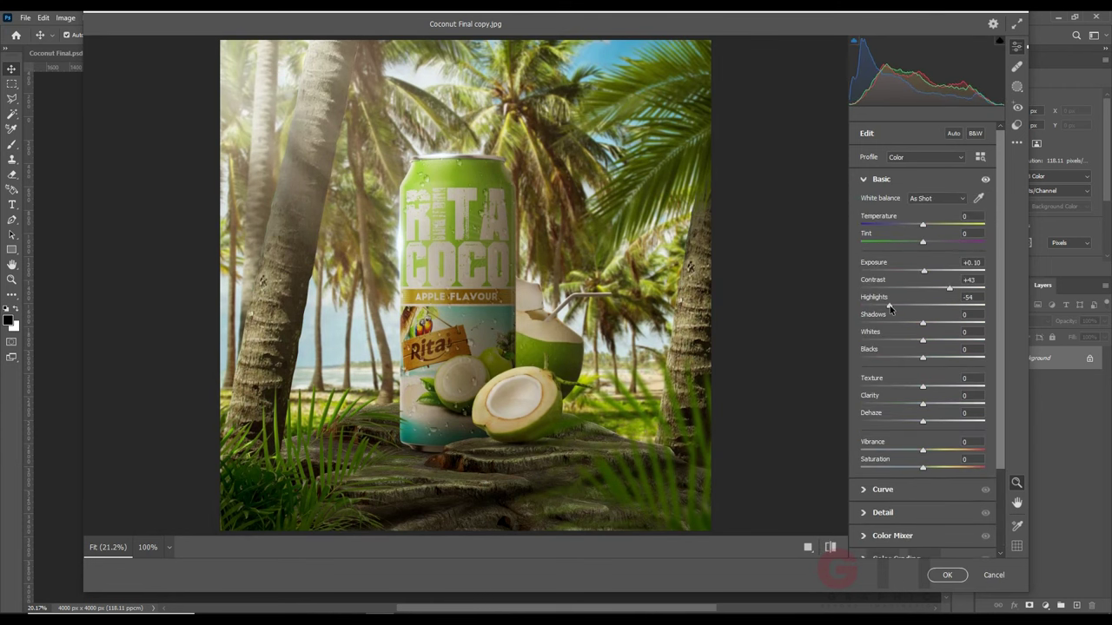
left_click_drag(950, 324, 902, 327)
left_click_drag(925, 342, 936, 342)
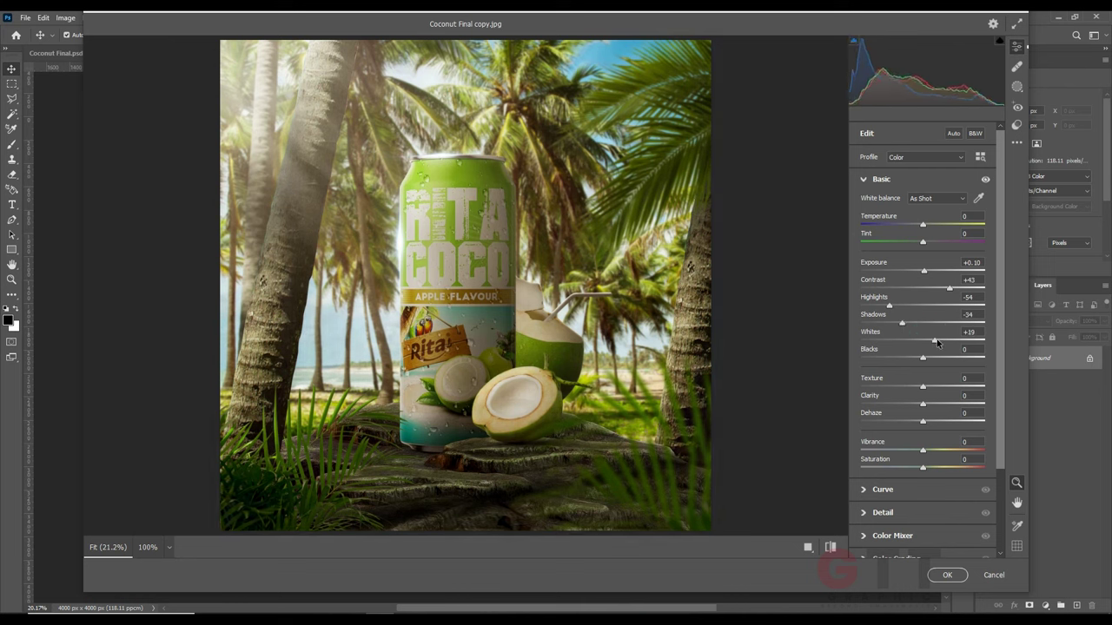
scroll(934, 342, "down", 2)
Add Blacks +3, Texture +17 and Clarity +25, and apply the grade
left_click_drag(923, 288, 939, 322)
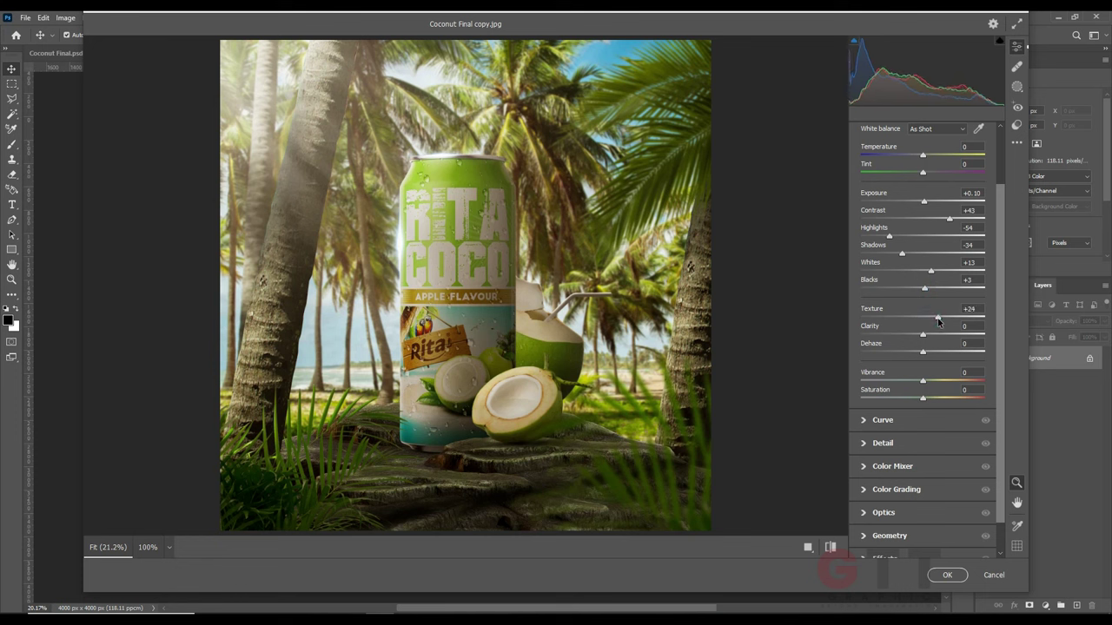
scroll(931, 323, "down", 1)
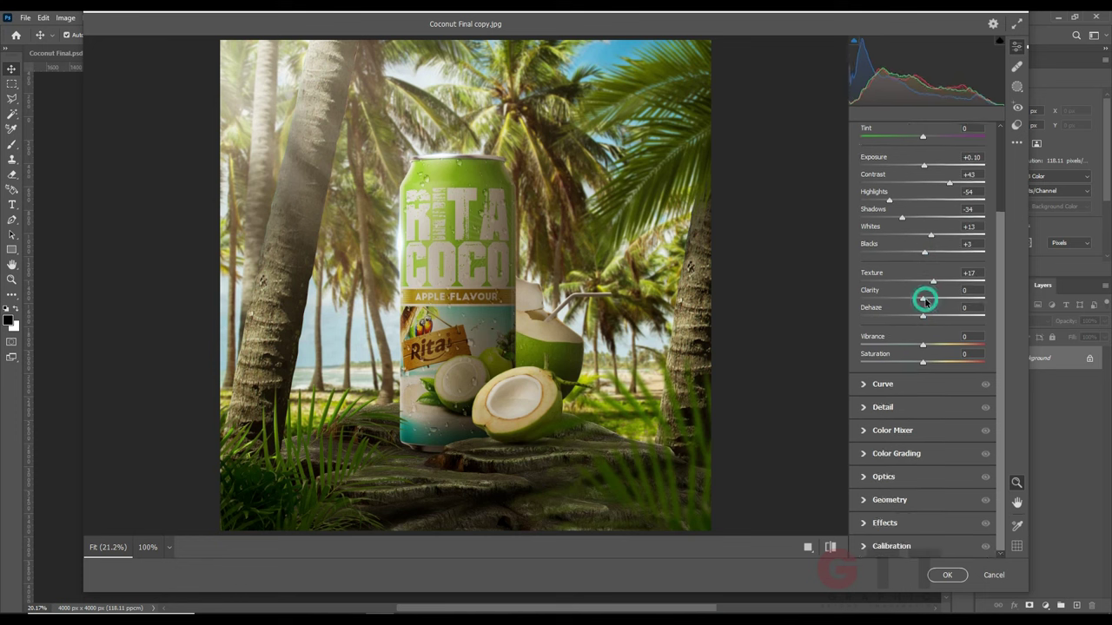
left_click_drag(923, 298, 929, 301)
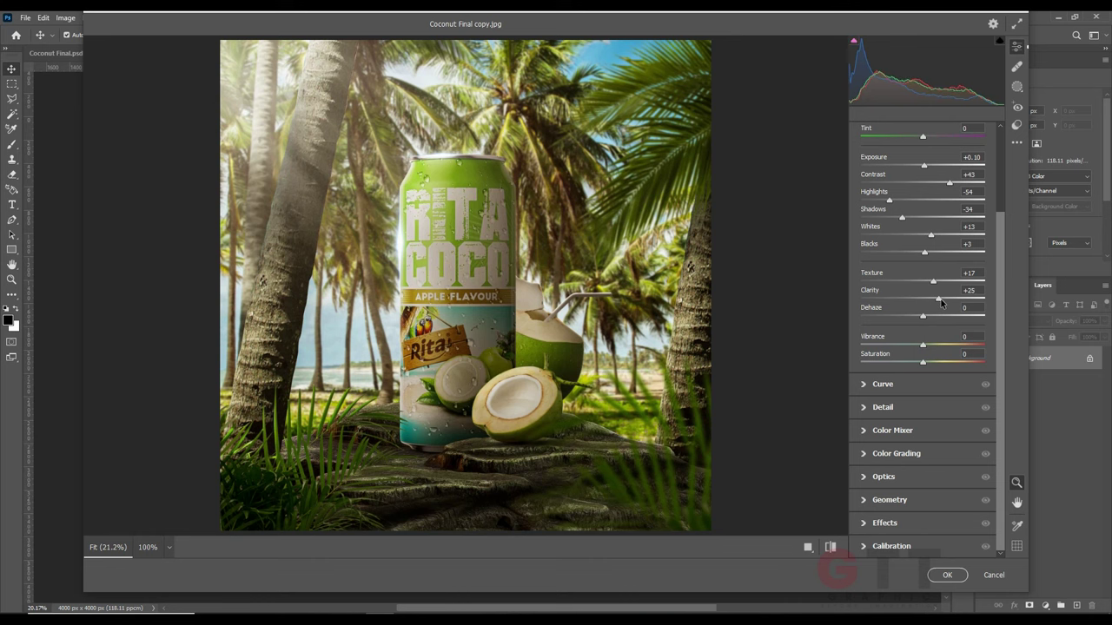
left_click(943, 576)
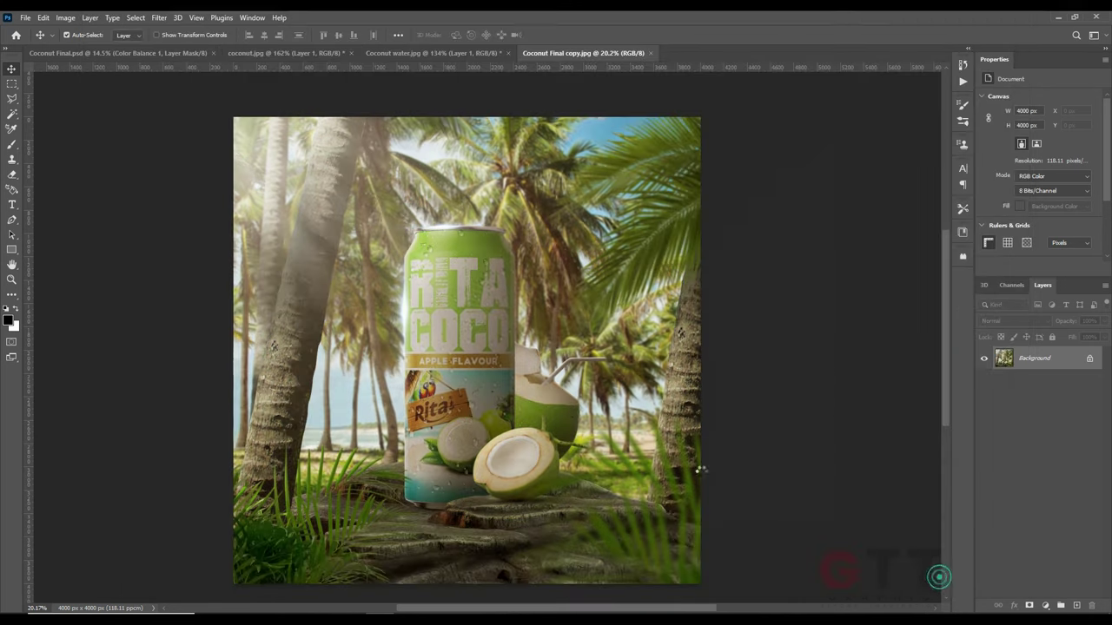